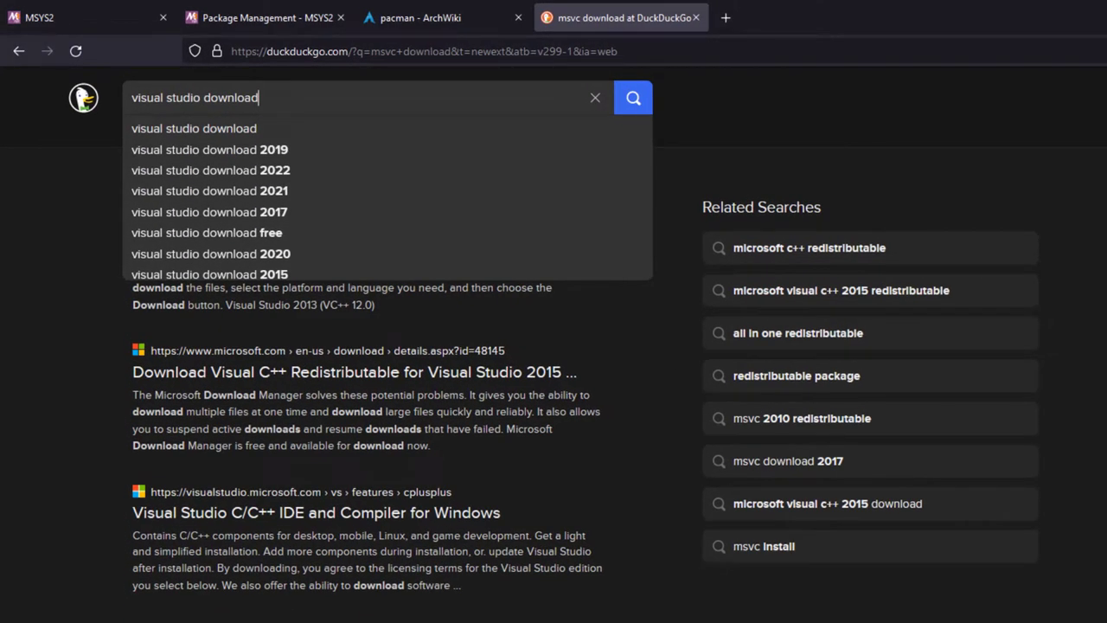
# - Search the web for visual studio download and download the free Visual Studio 2022 Community edition from Microsoft's downloads page
pyautogui.press('Return')
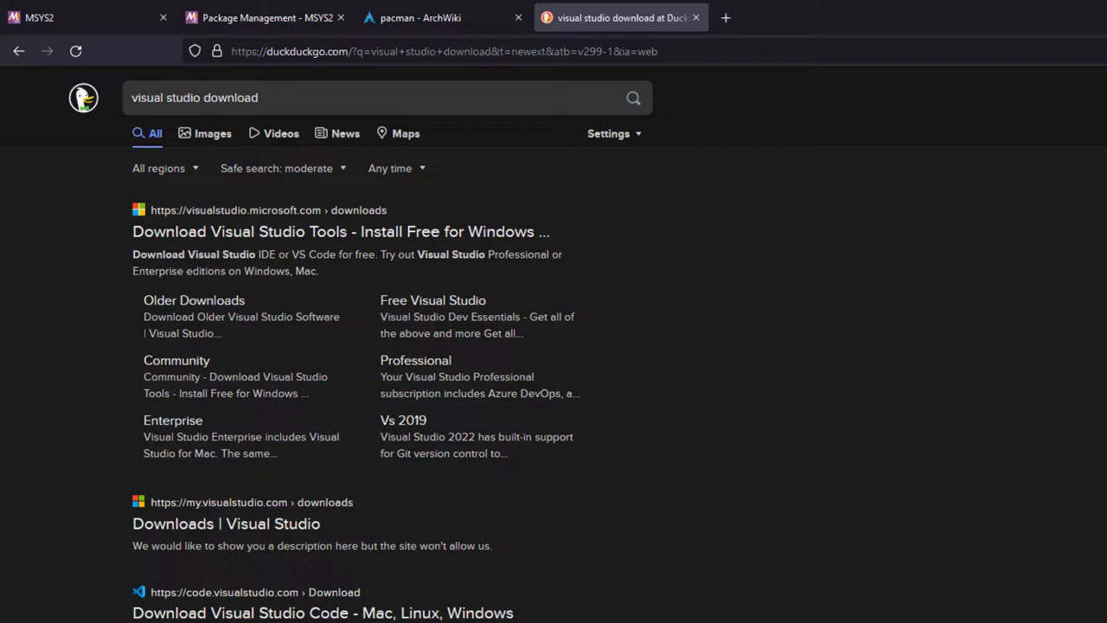
pyautogui.click(341, 231)
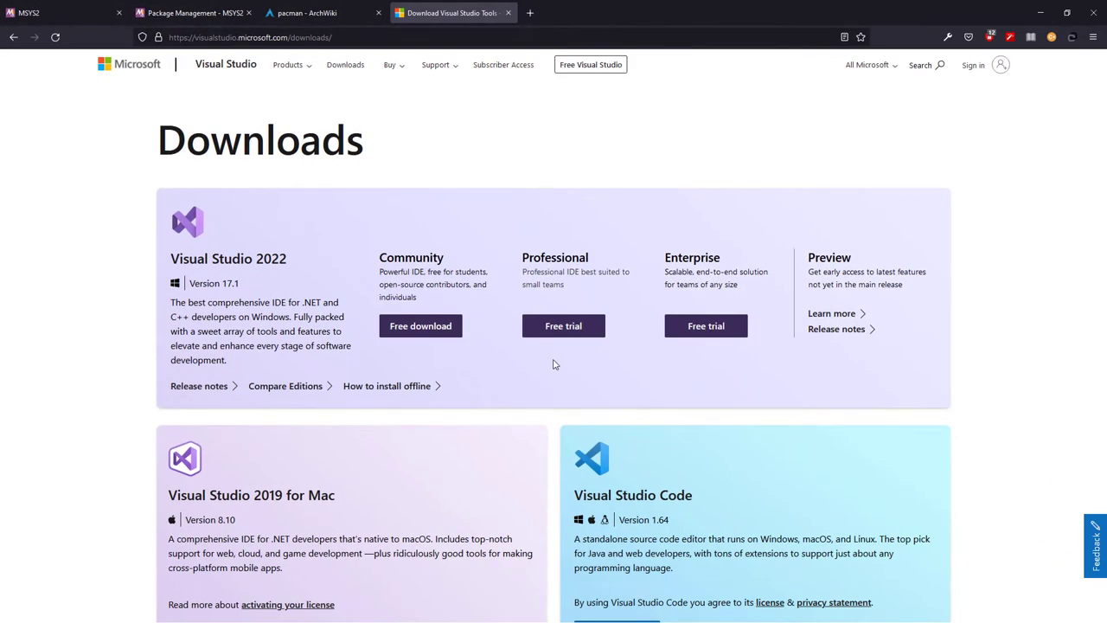
pyautogui.click(438, 330)
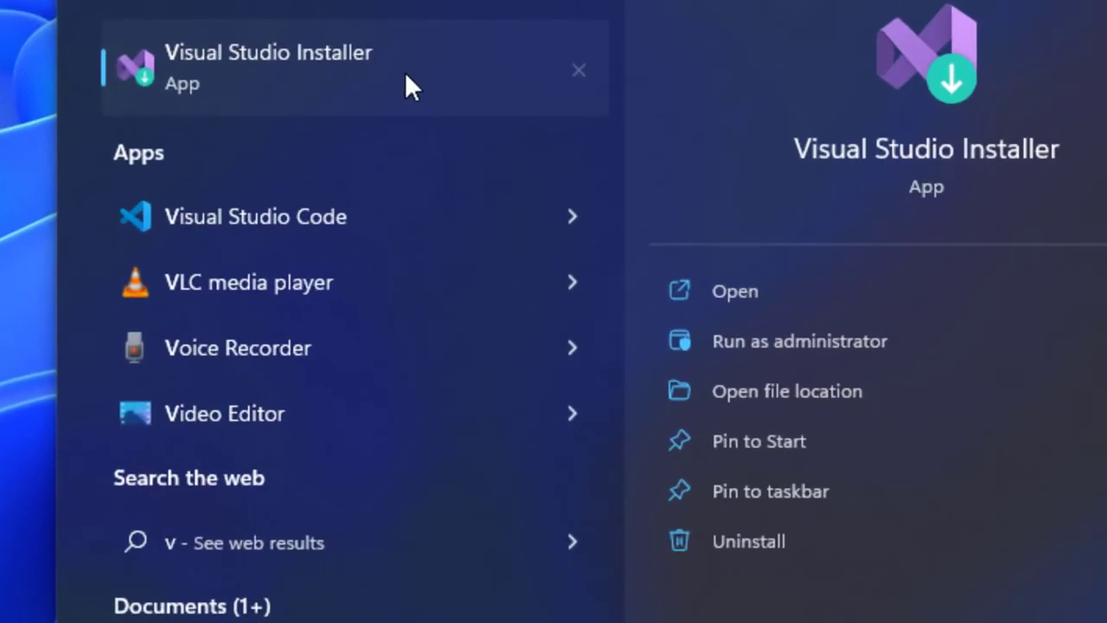
# - Open the Visual Studio Installer, start modifying Visual Studio Community 2019, and review the Desktop and Linux C++ workload components
pyautogui.click(404, 72)
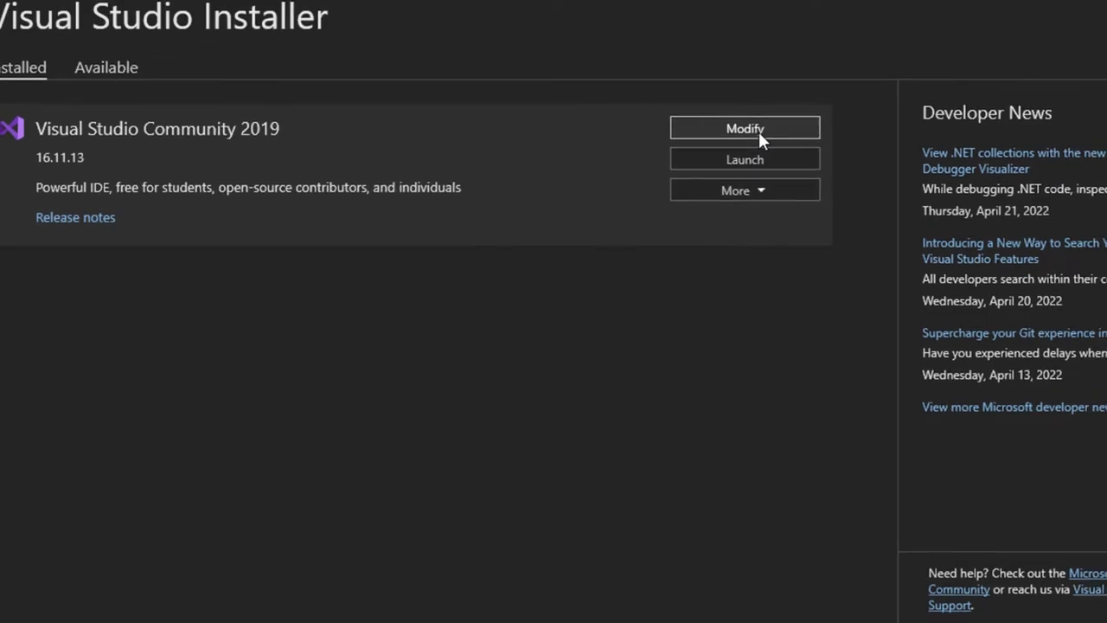
pyautogui.click(782, 98)
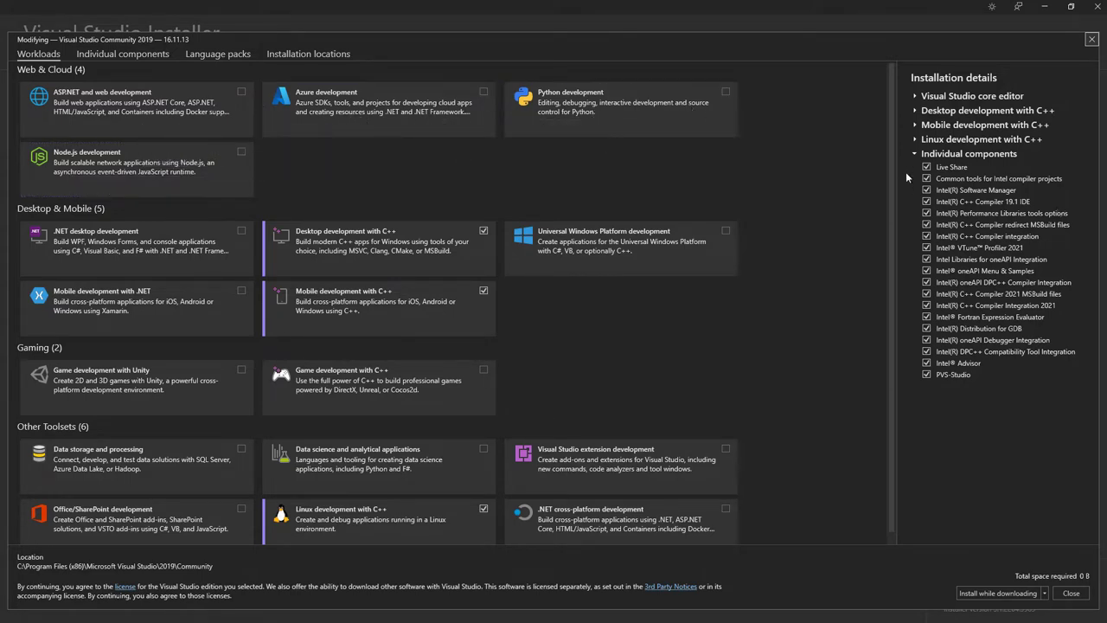
pyautogui.scroll(-1, 898, 201)
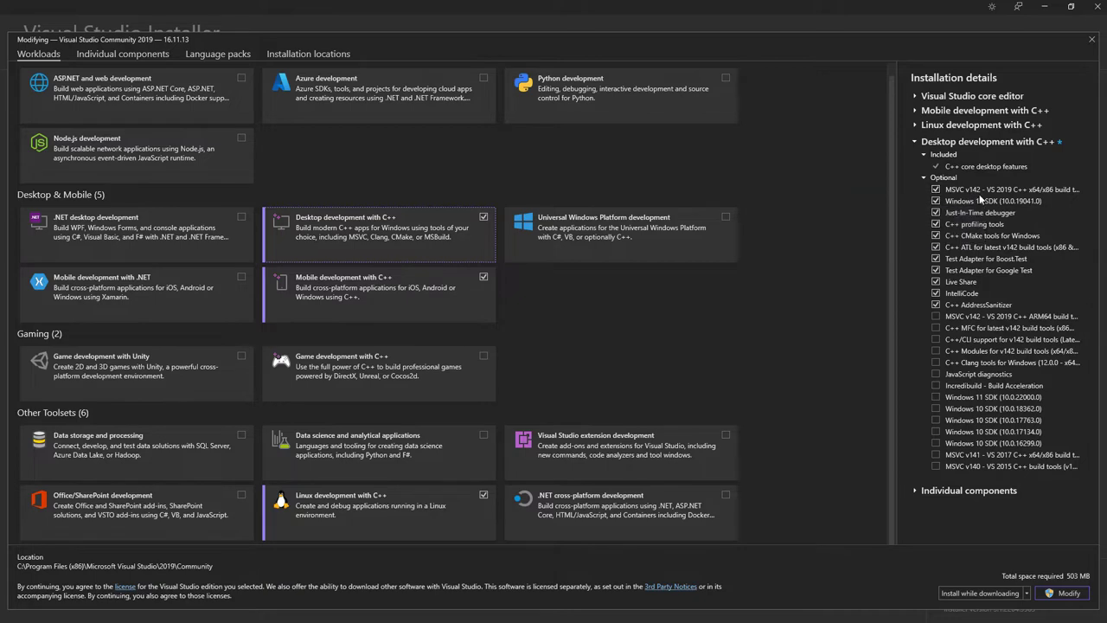
pyautogui.click(914, 127)
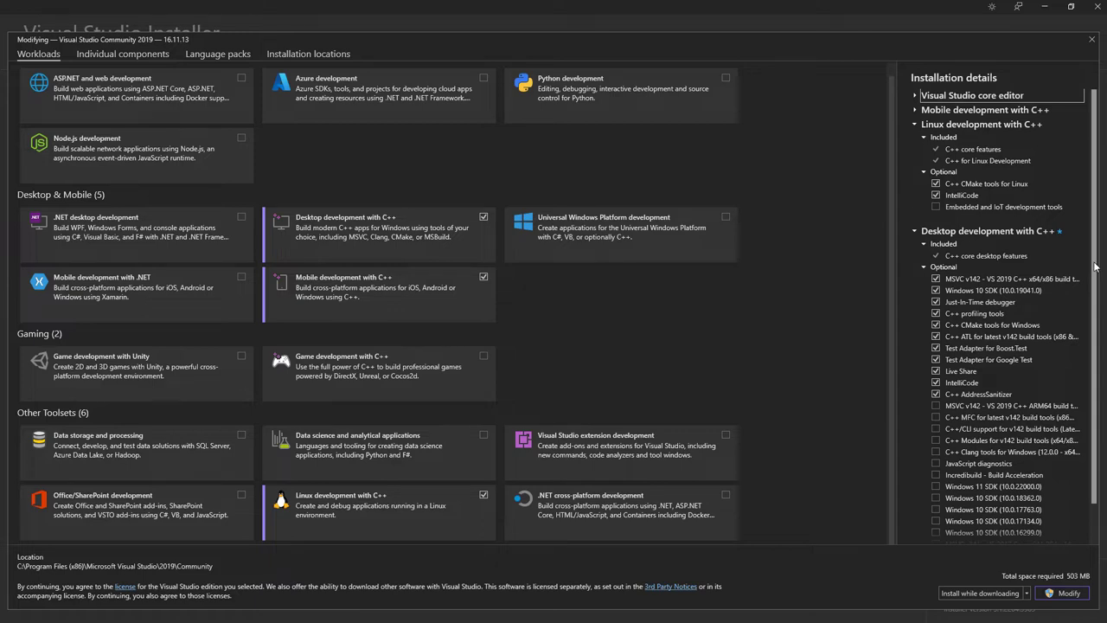
pyautogui.scroll(-2, 1094, 267)
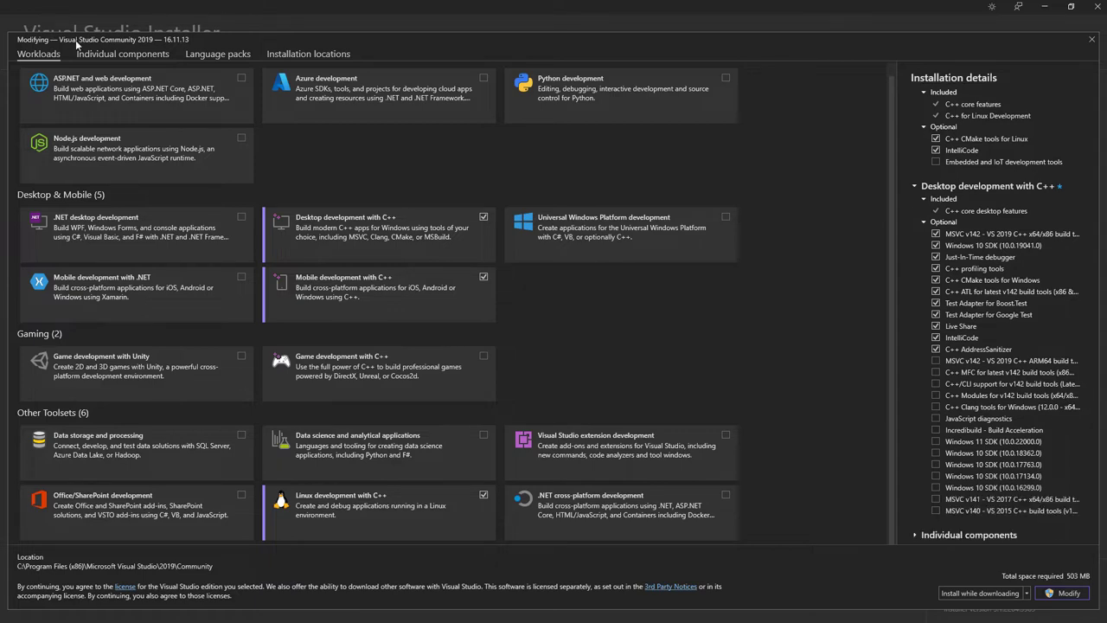
# - Add the C++ Clang-cl for v142 build tools (x64/x86) and the Embedded and IoT development tools, and apply the modification
pyautogui.click(125, 53)
pyautogui.scroll(-10, 890, 129)
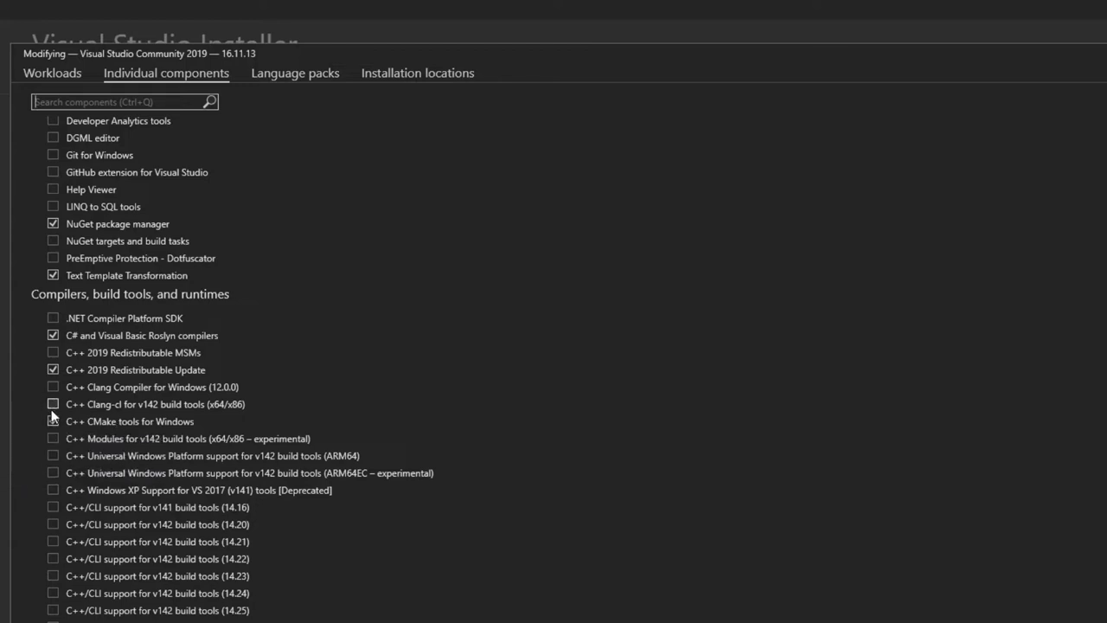
pyautogui.click(53, 403)
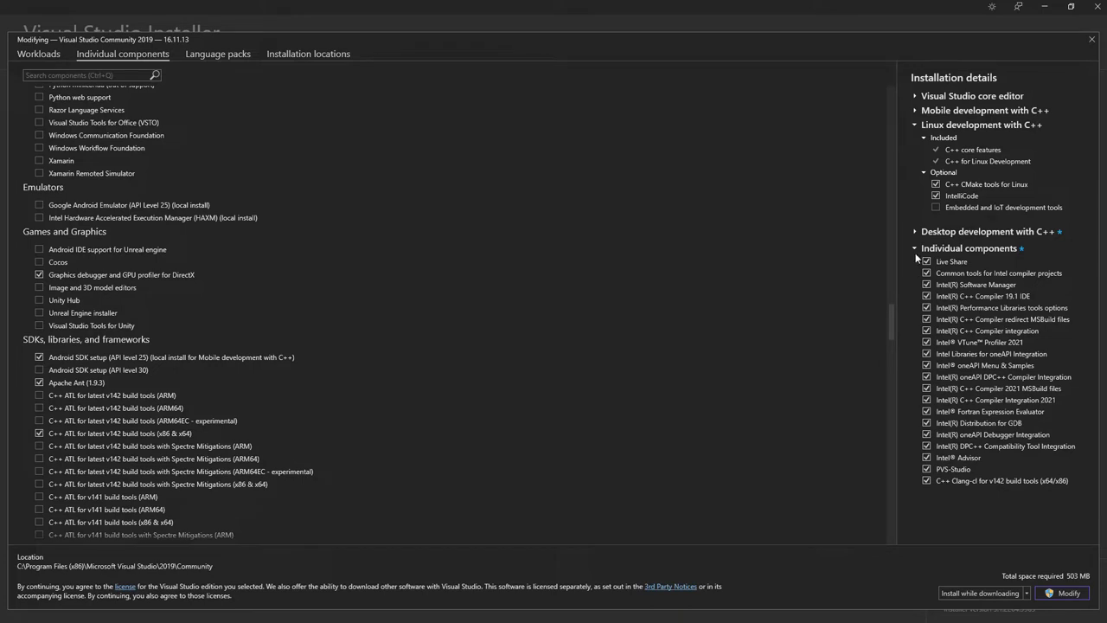
pyautogui.click(935, 208)
pyautogui.click(935, 208)
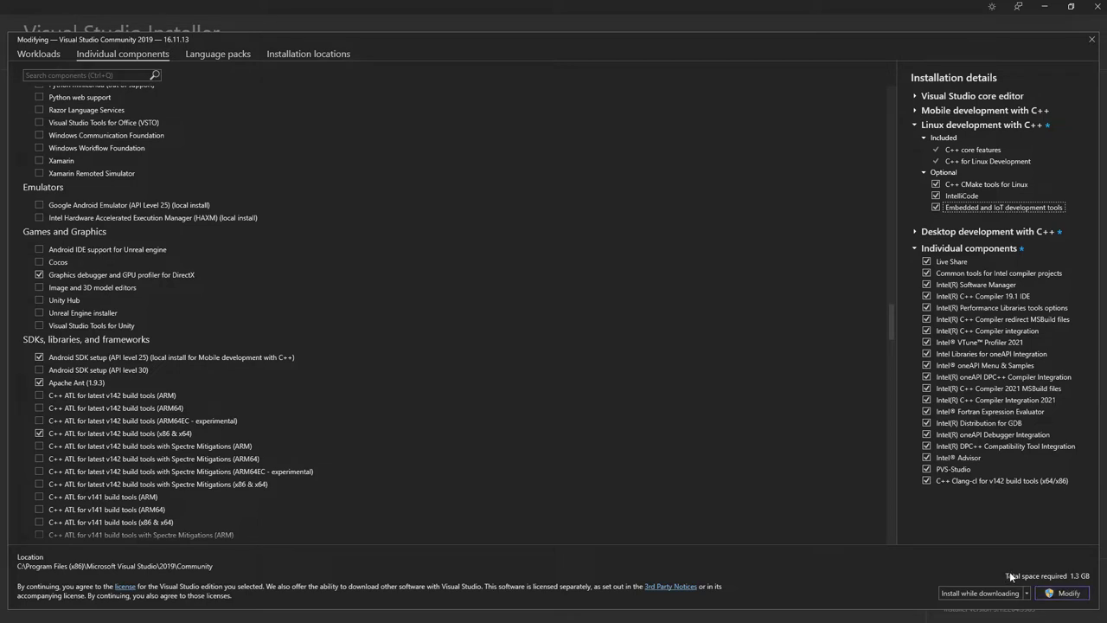
pyautogui.moveTo(993, 597)
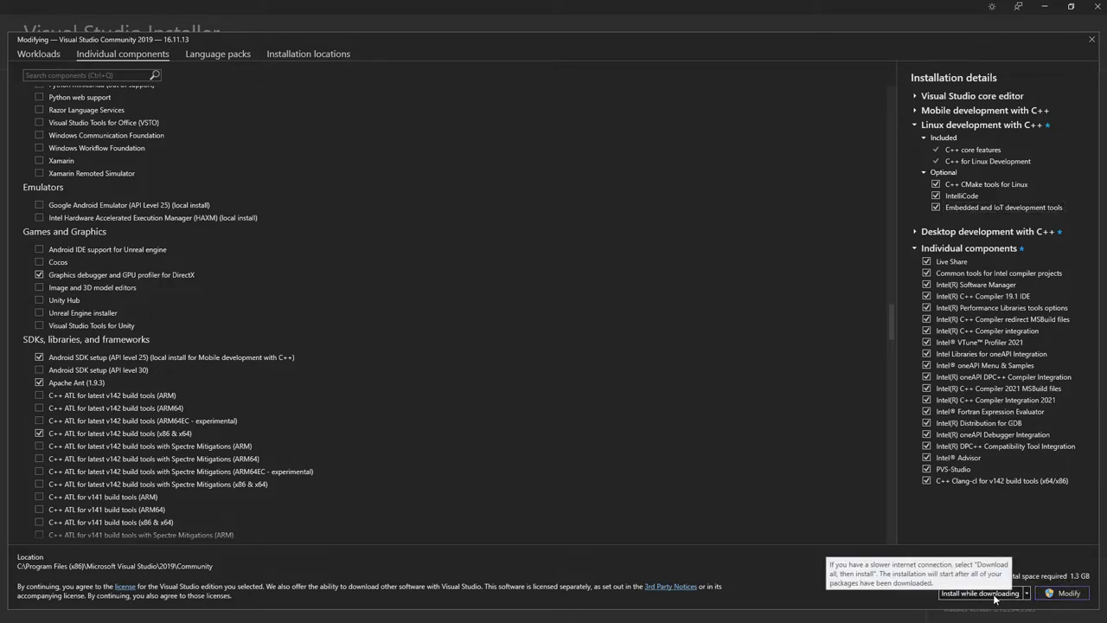
pyautogui.click(1061, 593)
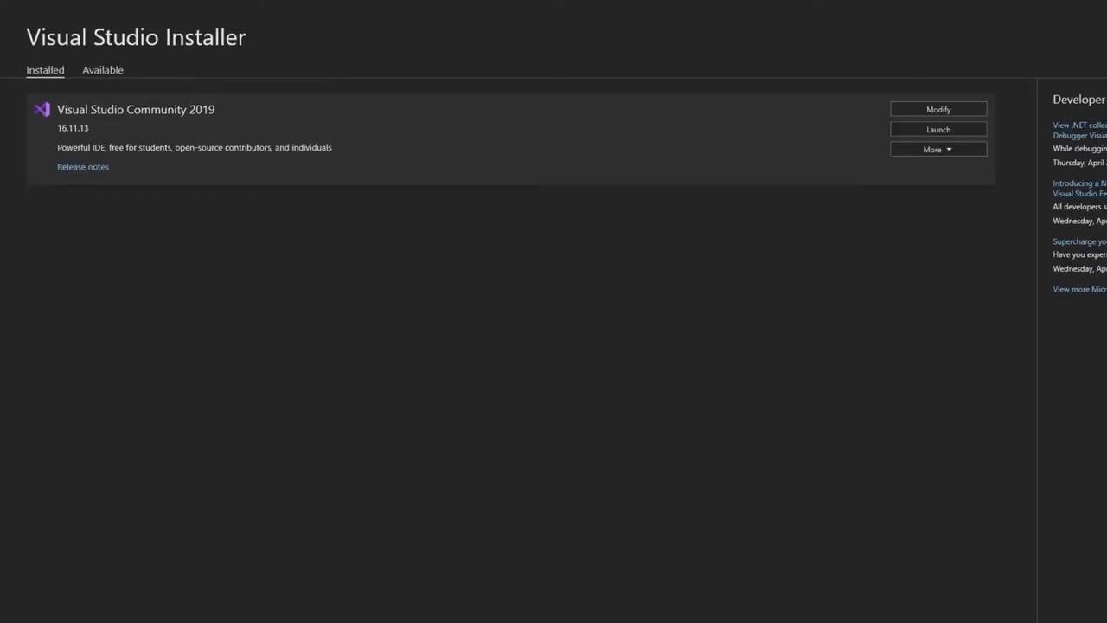
# - Launch Visual Studio 2019 from the installed apps and start creating a new project
pyautogui.press('super')
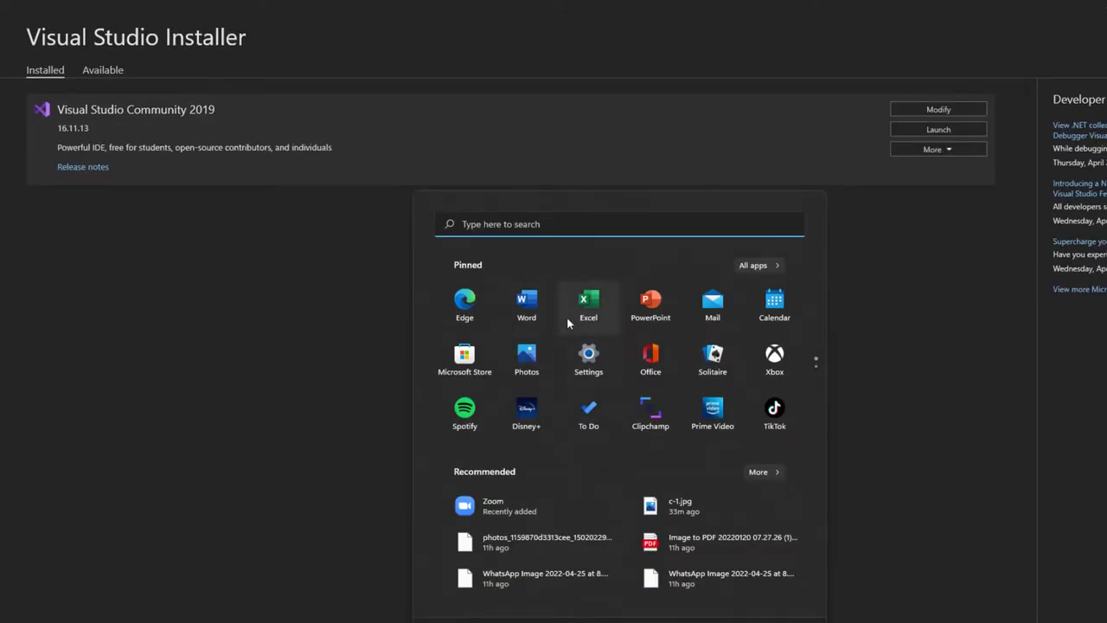
pyautogui.click(757, 265)
pyautogui.scroll(-10, 635, 554)
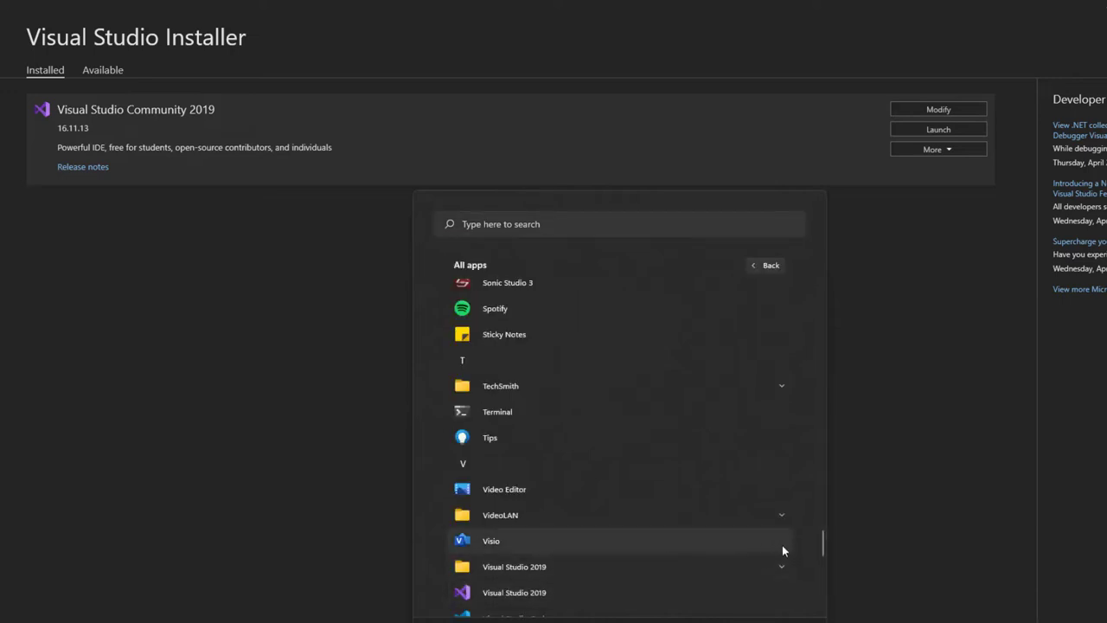
pyautogui.click(720, 592)
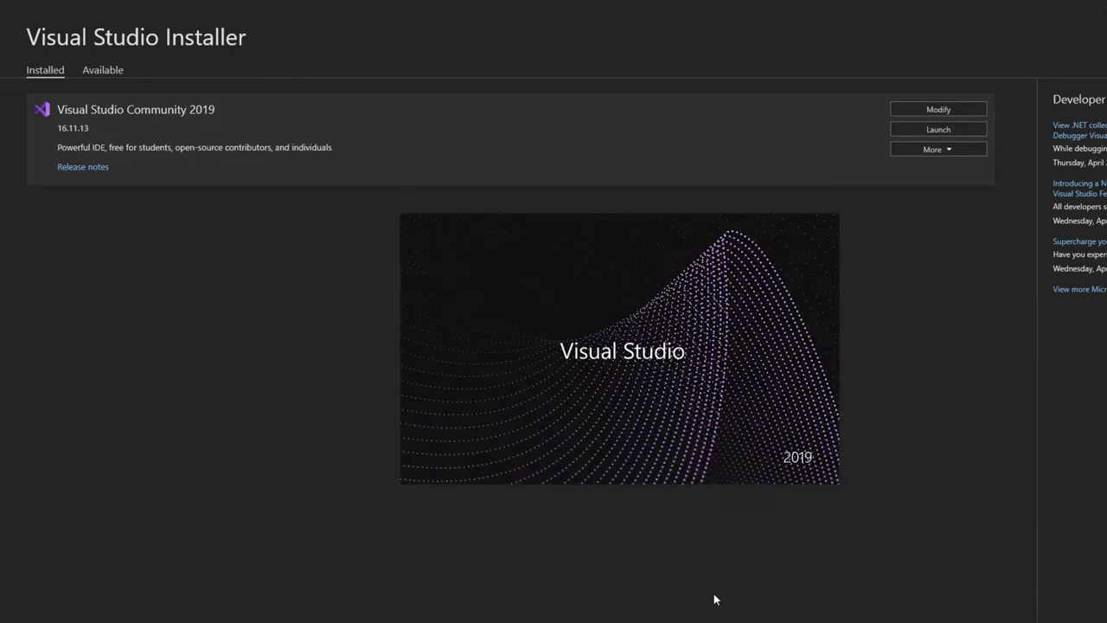
pyautogui.click(816, 398)
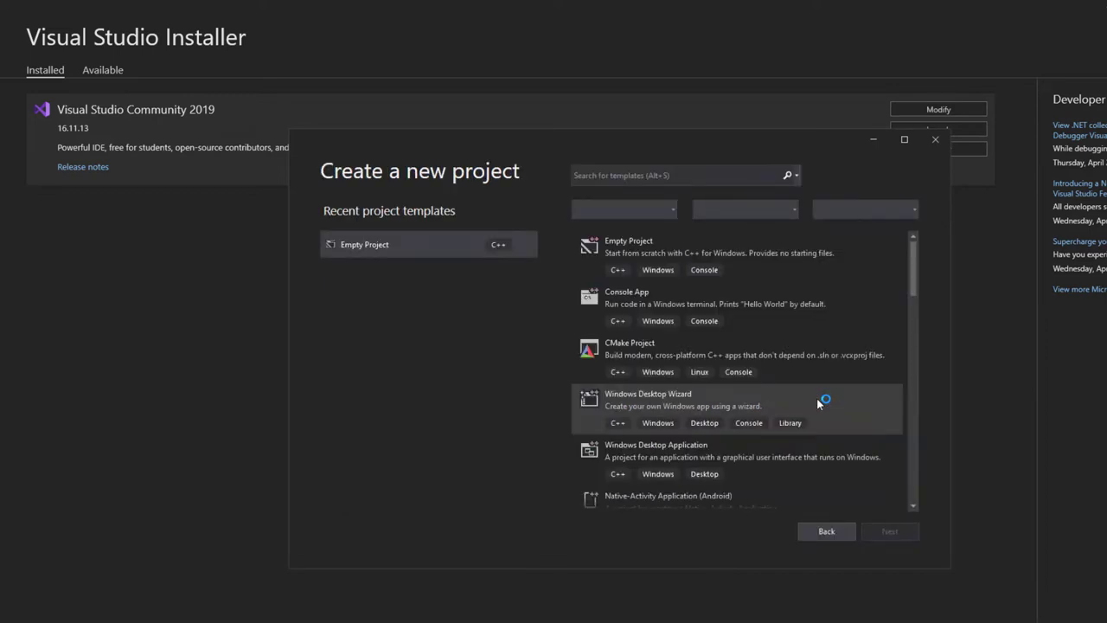
# - Filter the new project templates by the C++ language
pyautogui.click(818, 402)
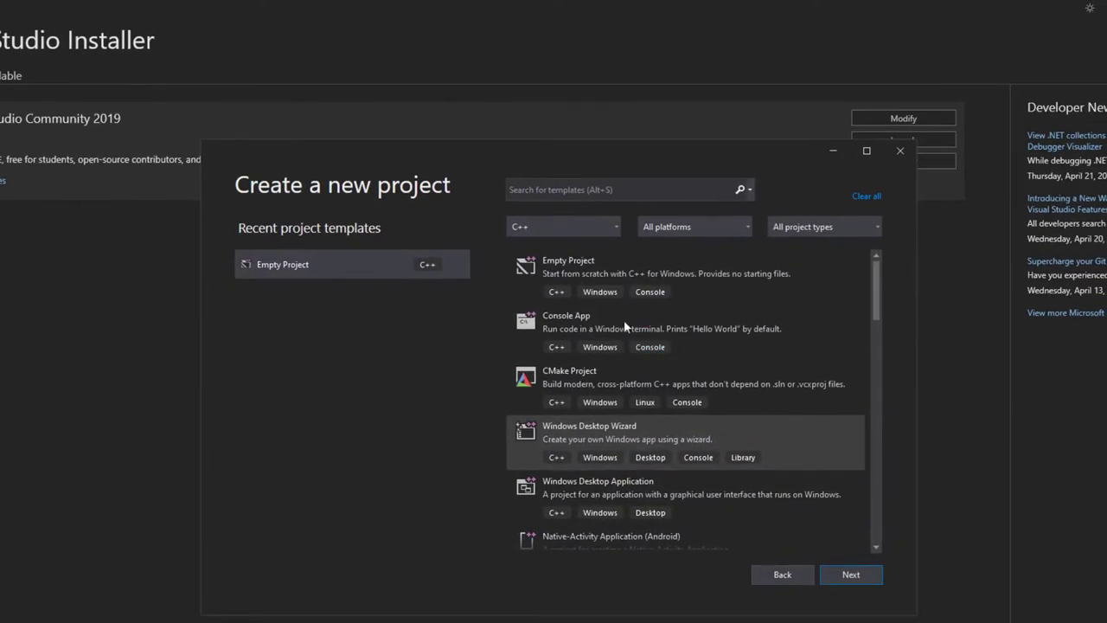
pyautogui.click(619, 275)
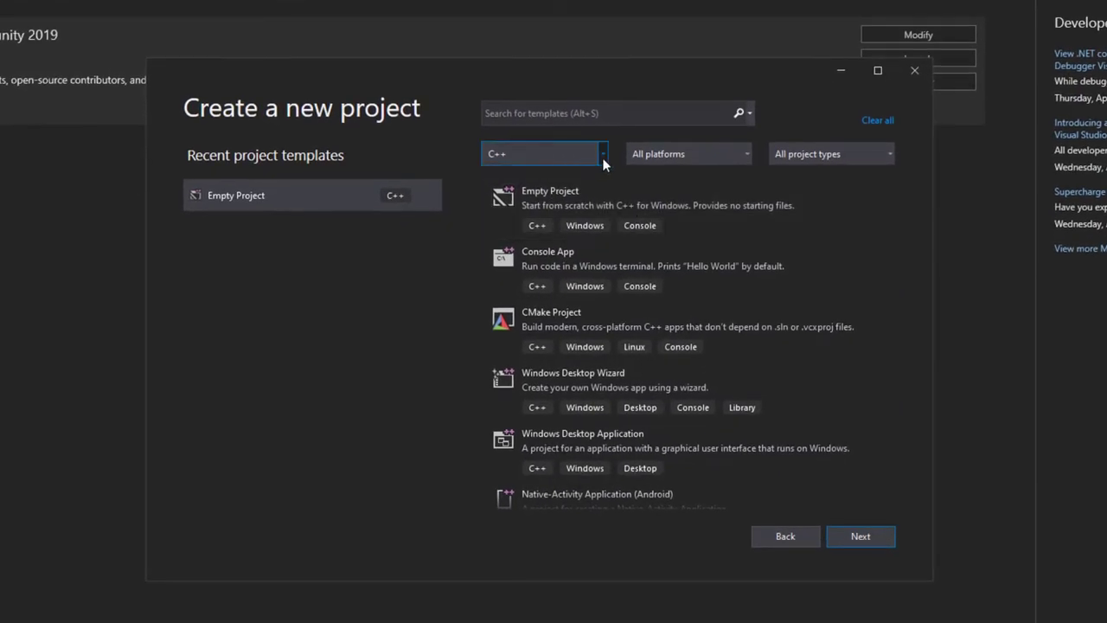
pyautogui.click(602, 157)
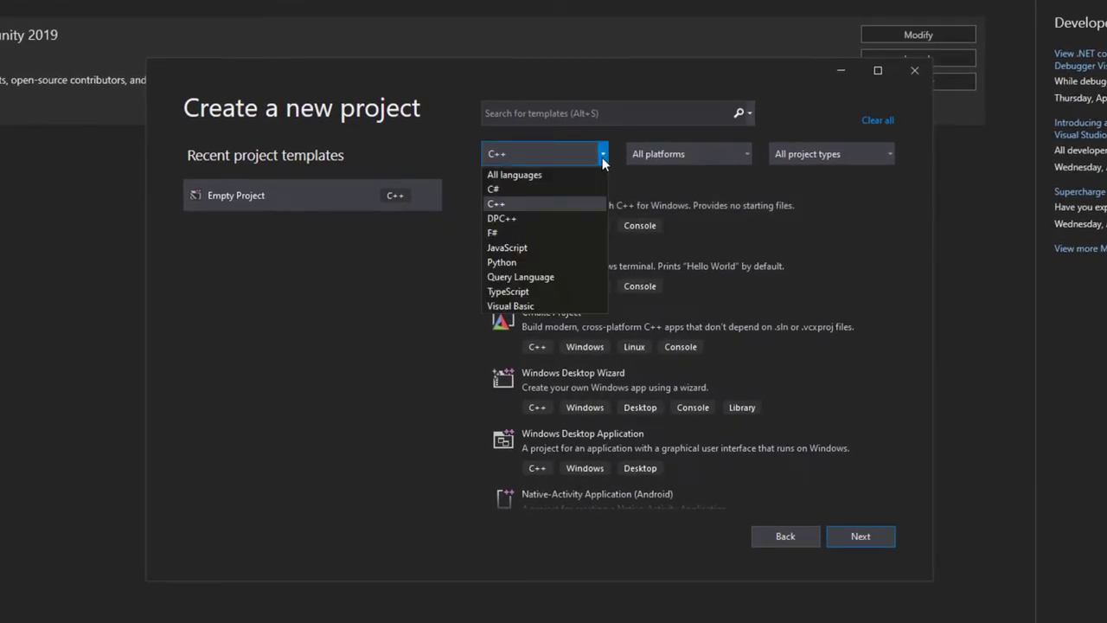
pyautogui.click(550, 205)
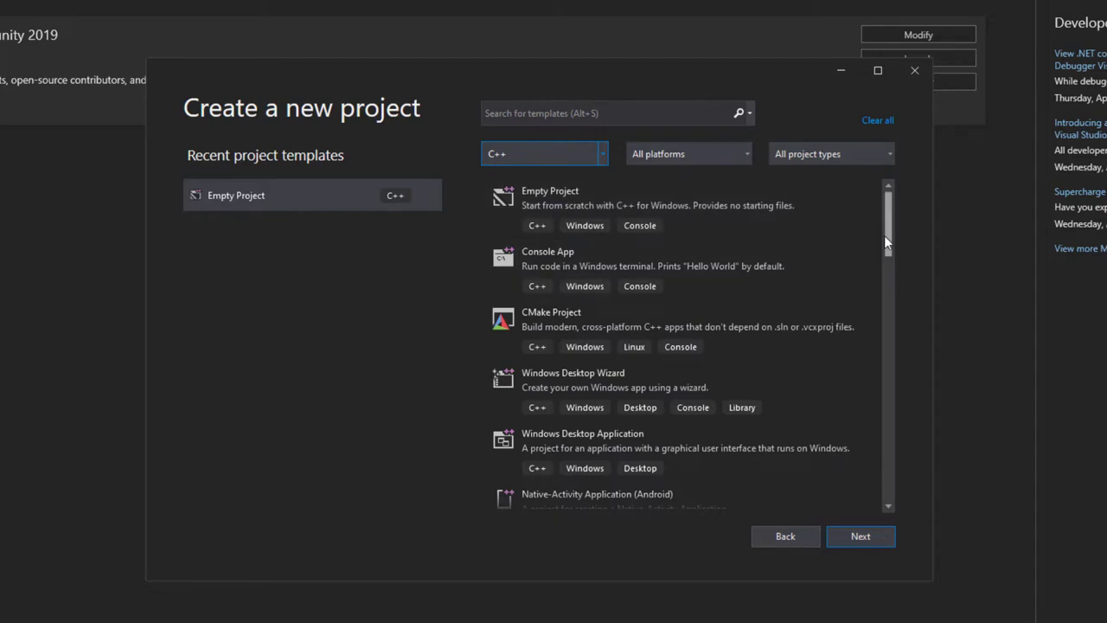
pyautogui.click(735, 154)
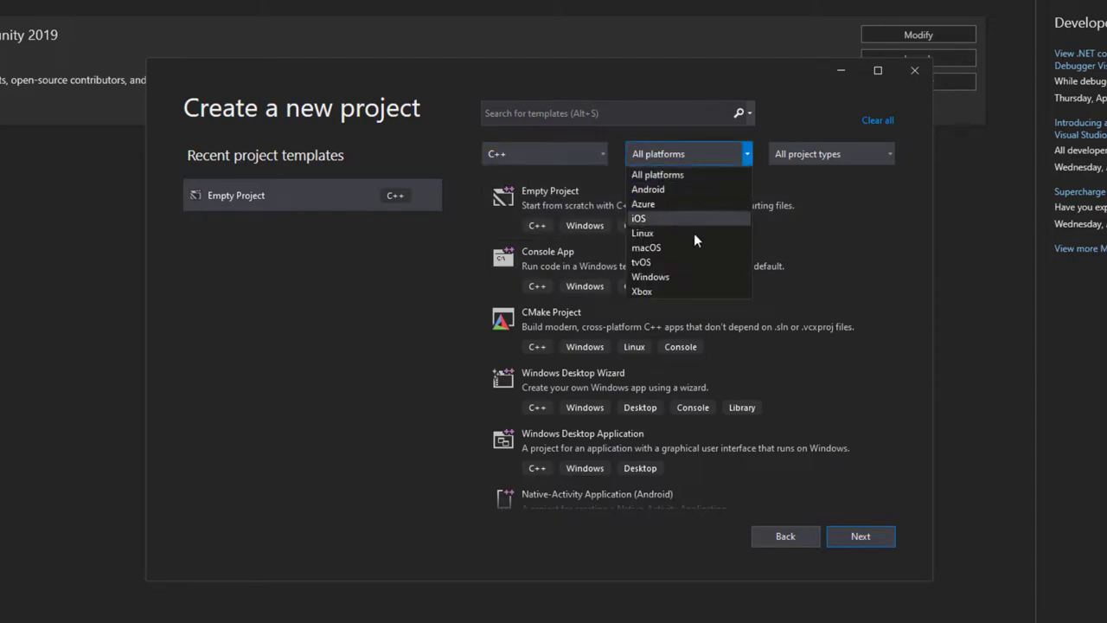
pyautogui.click(855, 153)
pyautogui.click(890, 156)
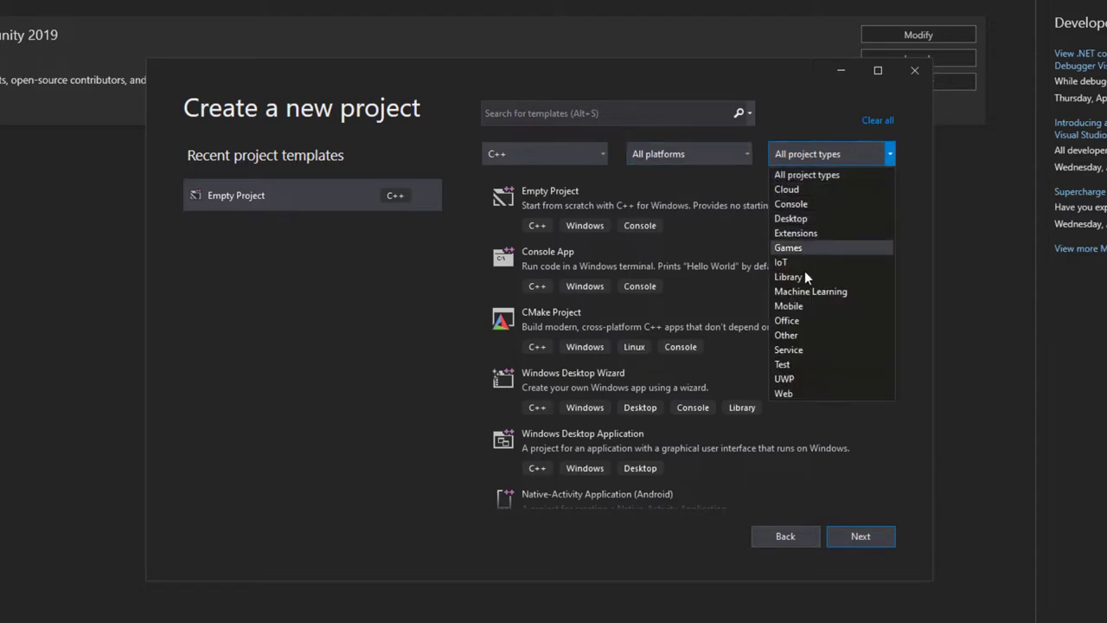
pyautogui.click(791, 94)
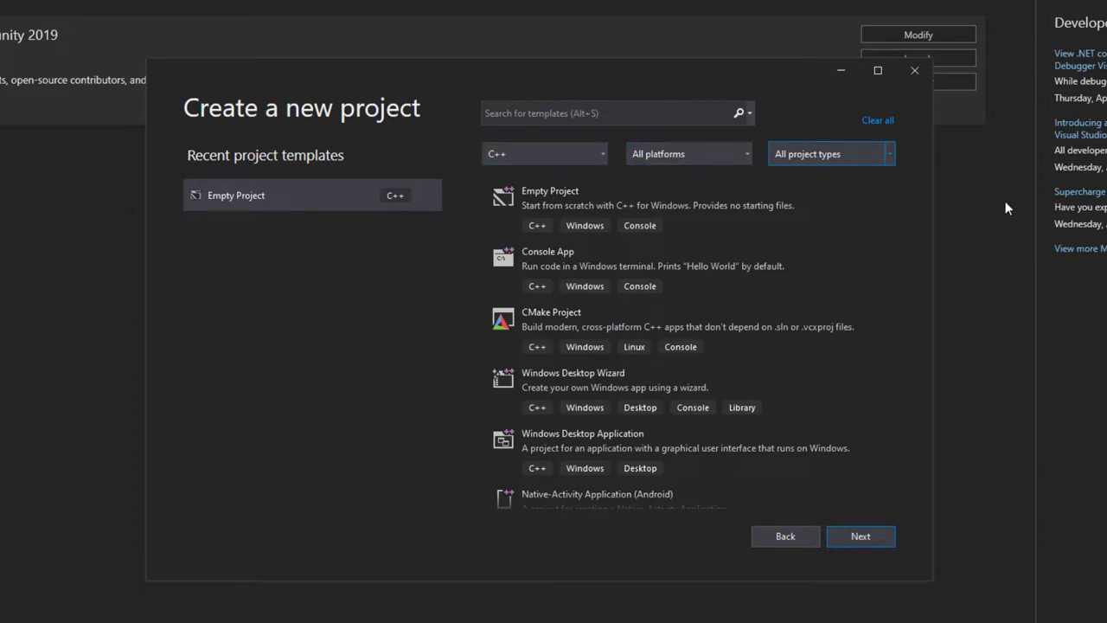
# - Choose the C++ Empty Project template and name the project HelloWorld
pyautogui.doubleClick(700, 212)
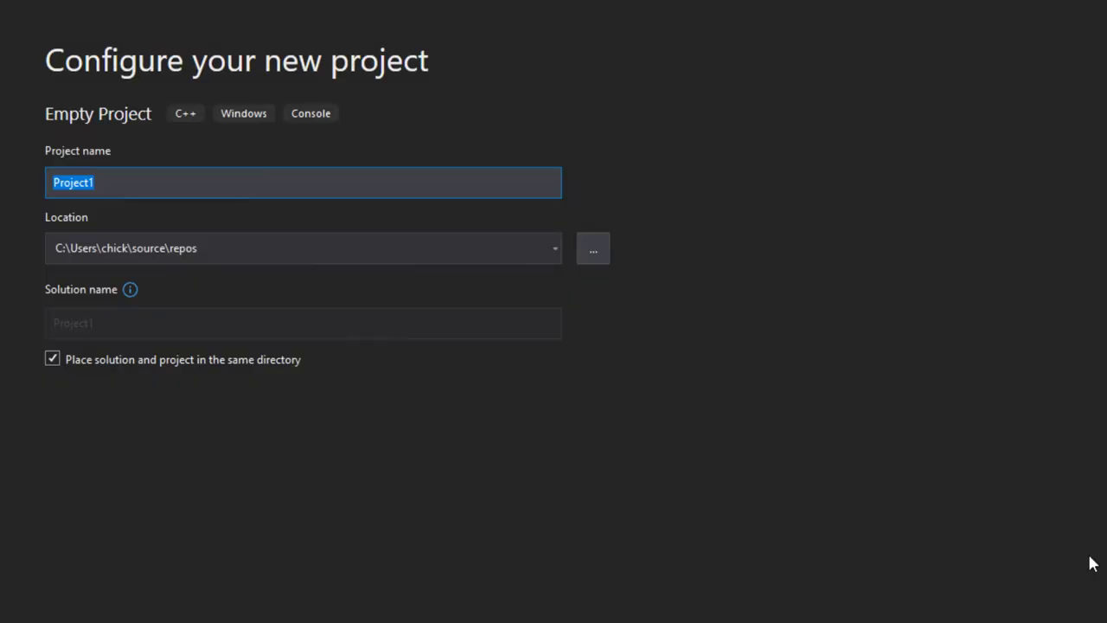
pyautogui.write('HelloWorld')
pyautogui.press('Tab')
# - Create a folder named Dev on the C: drive and set it as the project's location
pyautogui.click(554, 248)
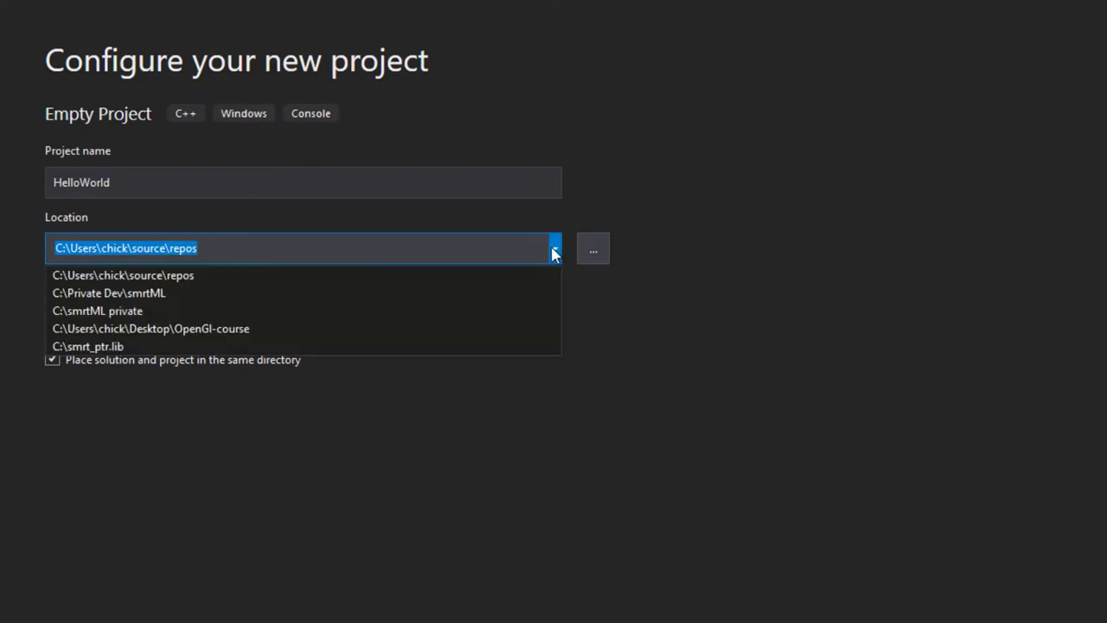
pyautogui.click(594, 250)
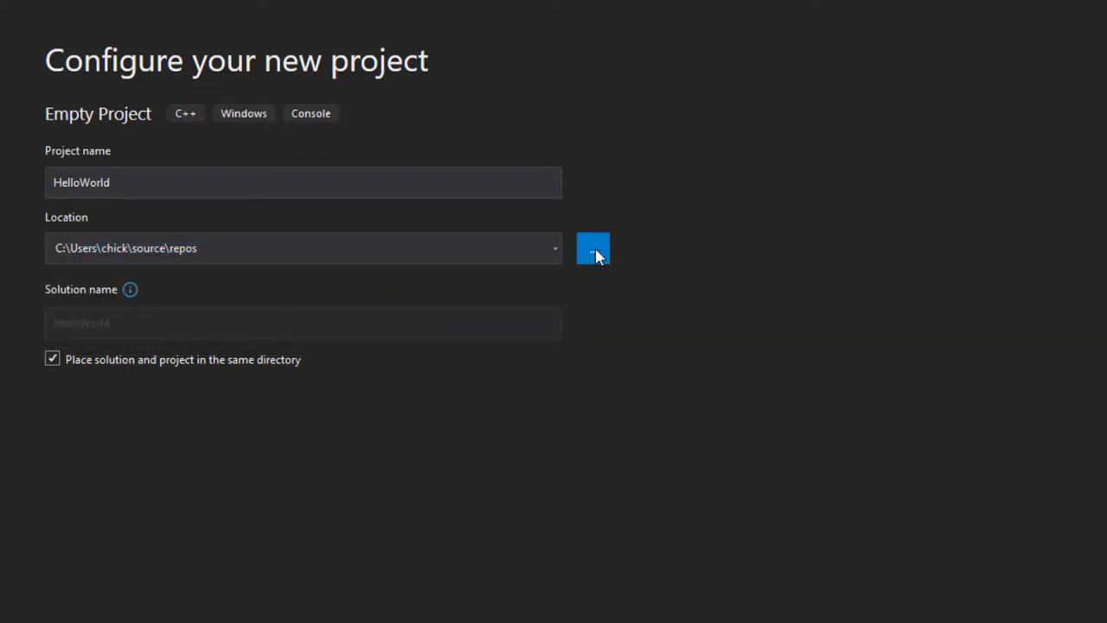
pyautogui.scroll(-3, 398, 415)
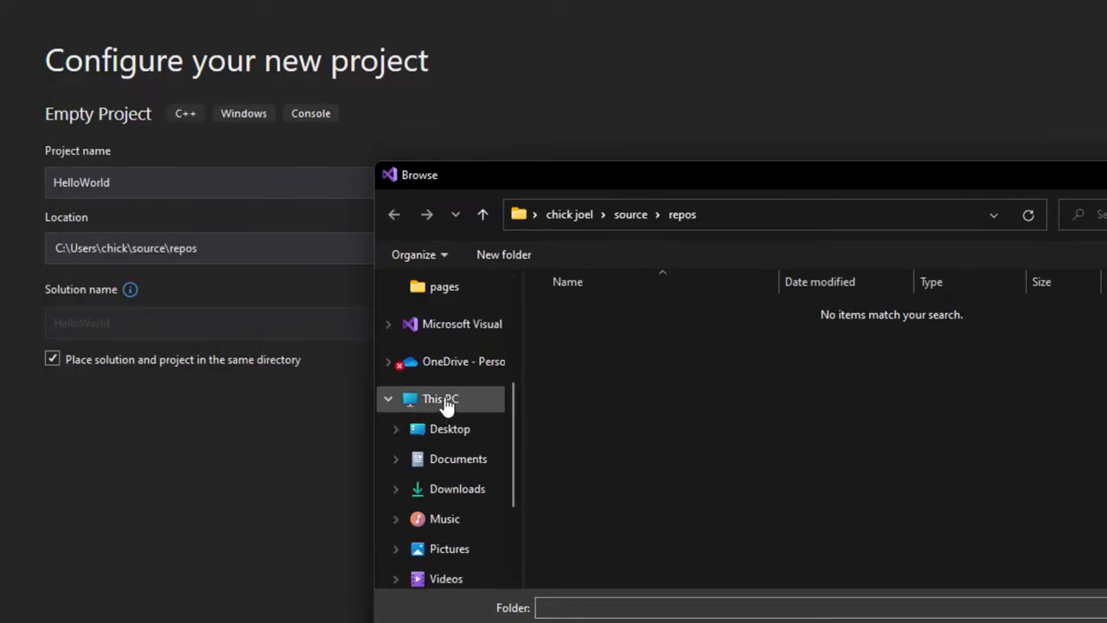
pyautogui.click(447, 401)
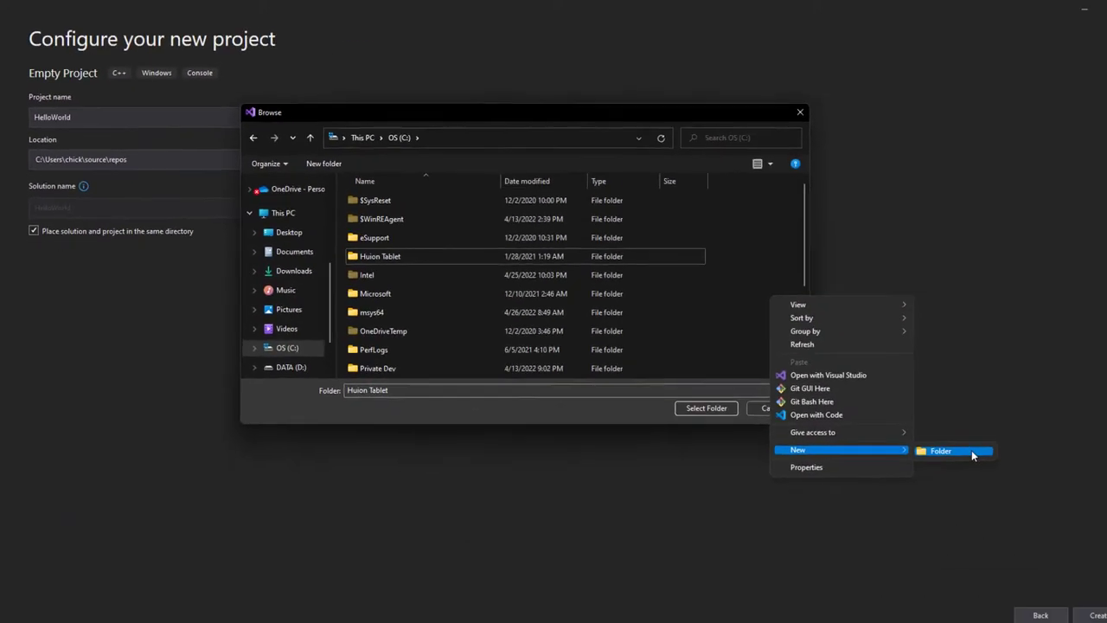
pyautogui.click(976, 452)
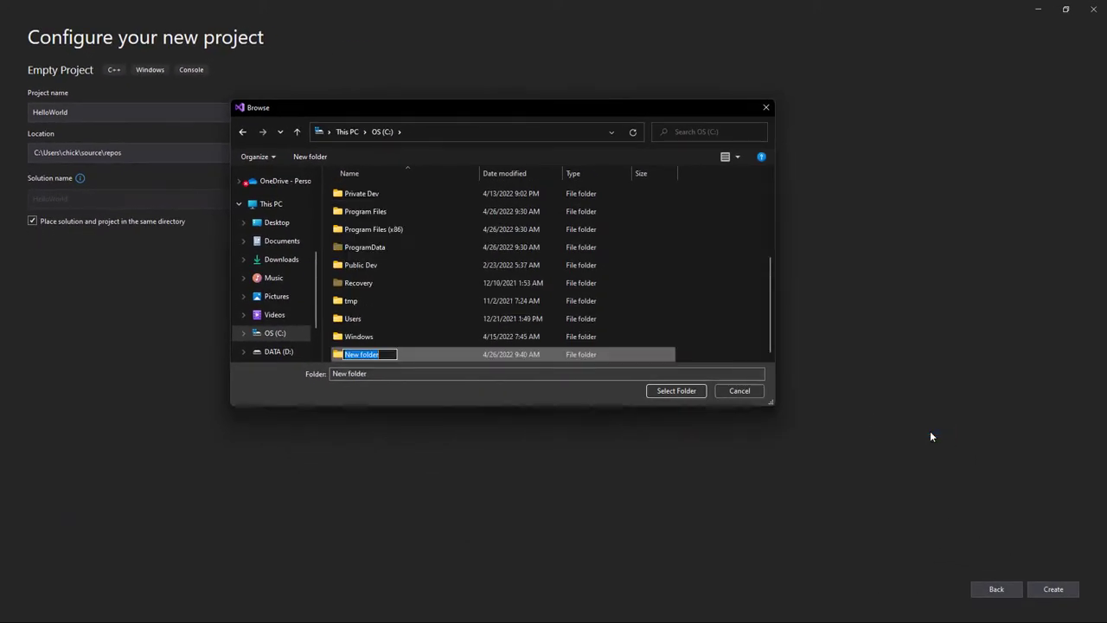
pyautogui.write('Dev')
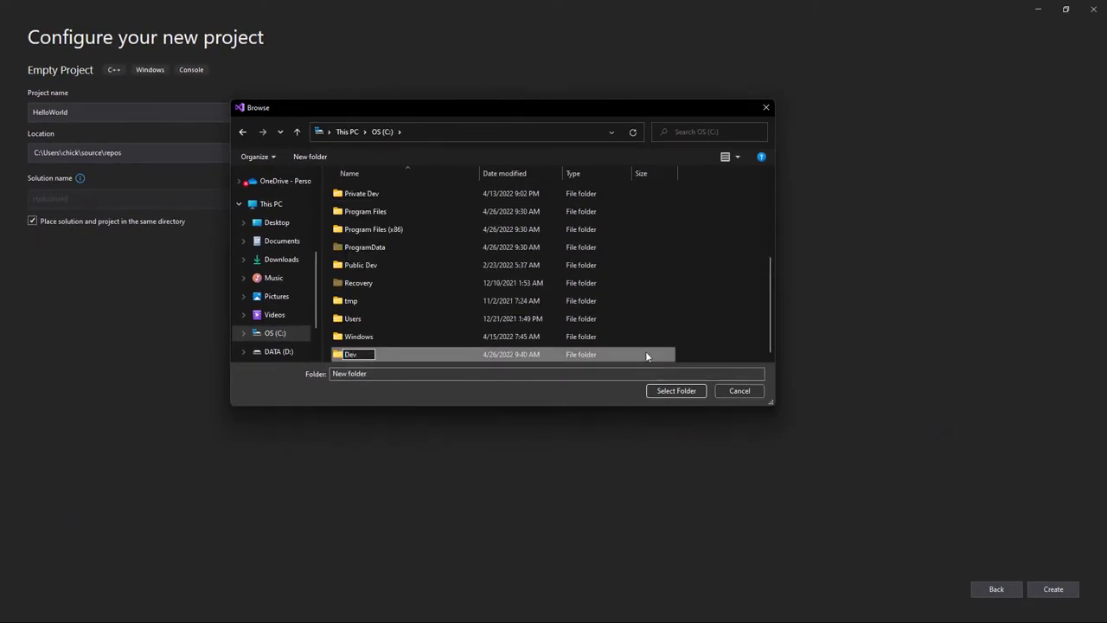
pyautogui.click(645, 351)
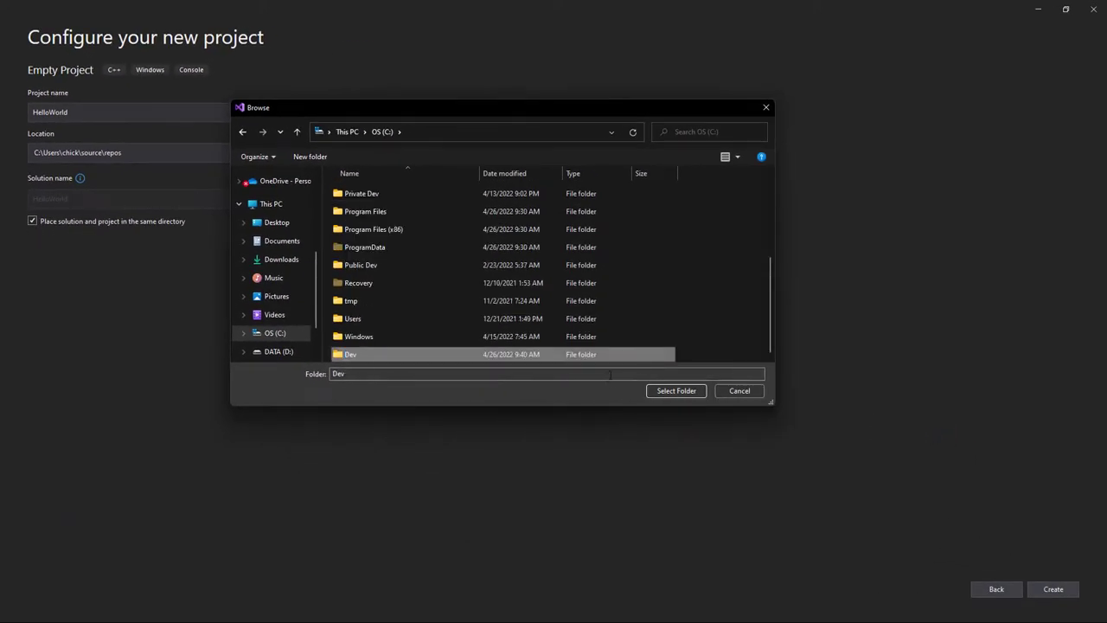
pyautogui.click(682, 391)
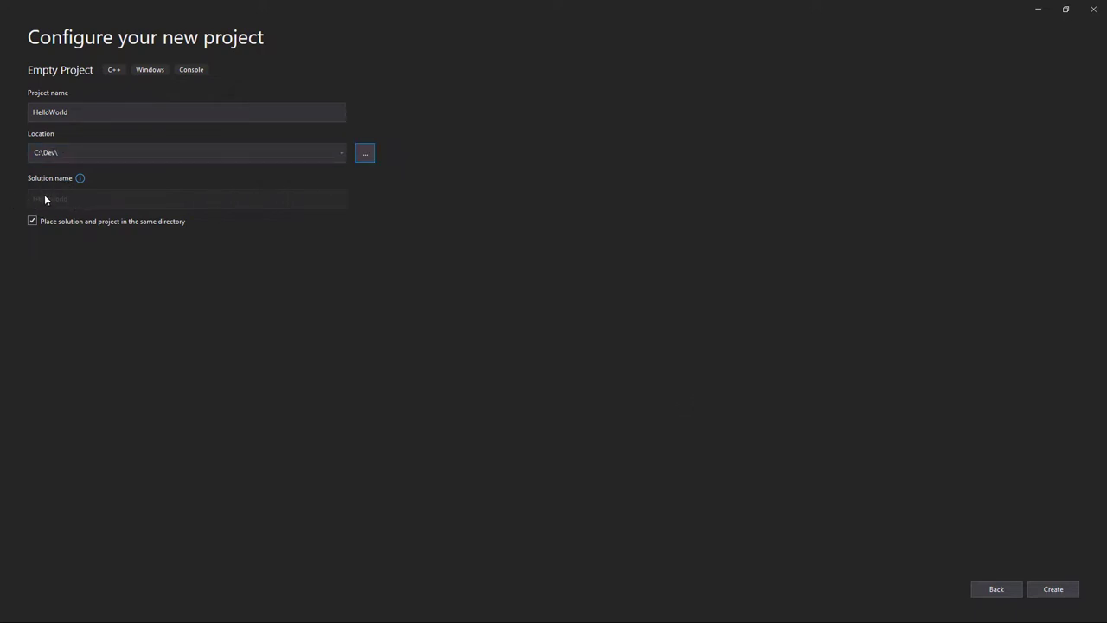
# - Create the project, and collapse and re-expand the HelloWorld node in the solution tree
pyautogui.click(1052, 589)
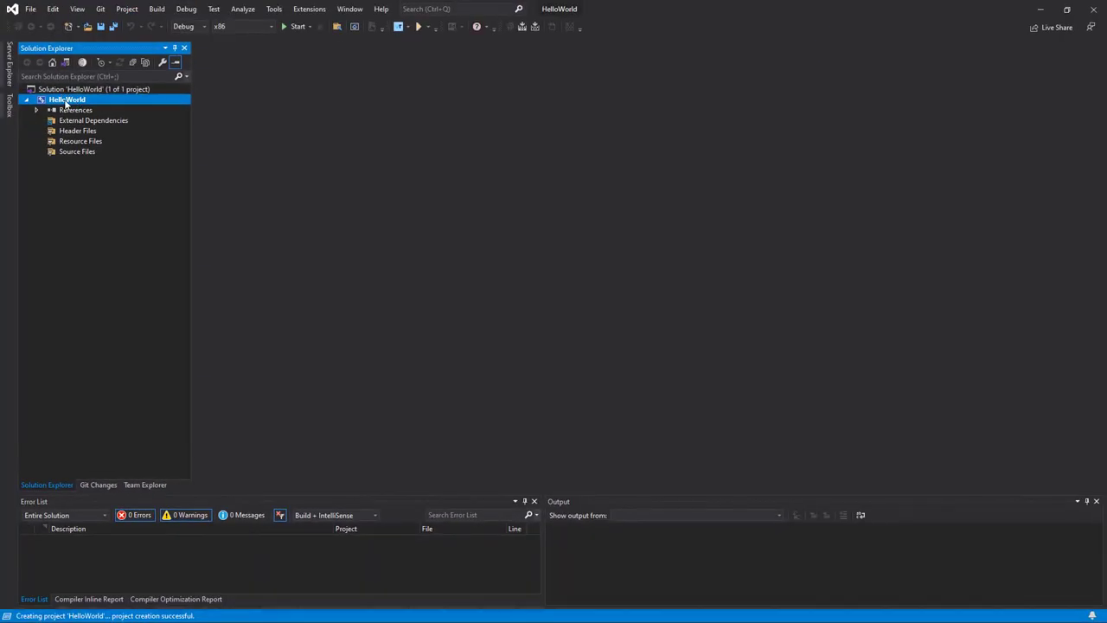
pyautogui.click(26, 100)
pyautogui.click(26, 100)
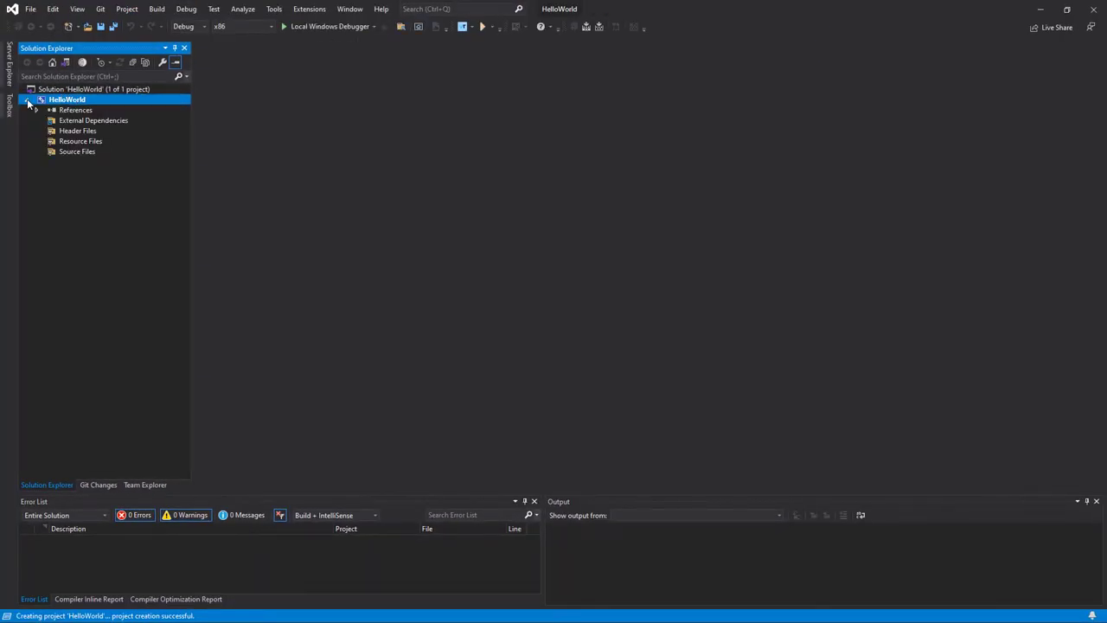
# - Switch the solution tree to show all files of the HelloWorld project instead of the filter folders
pyautogui.click(27, 101)
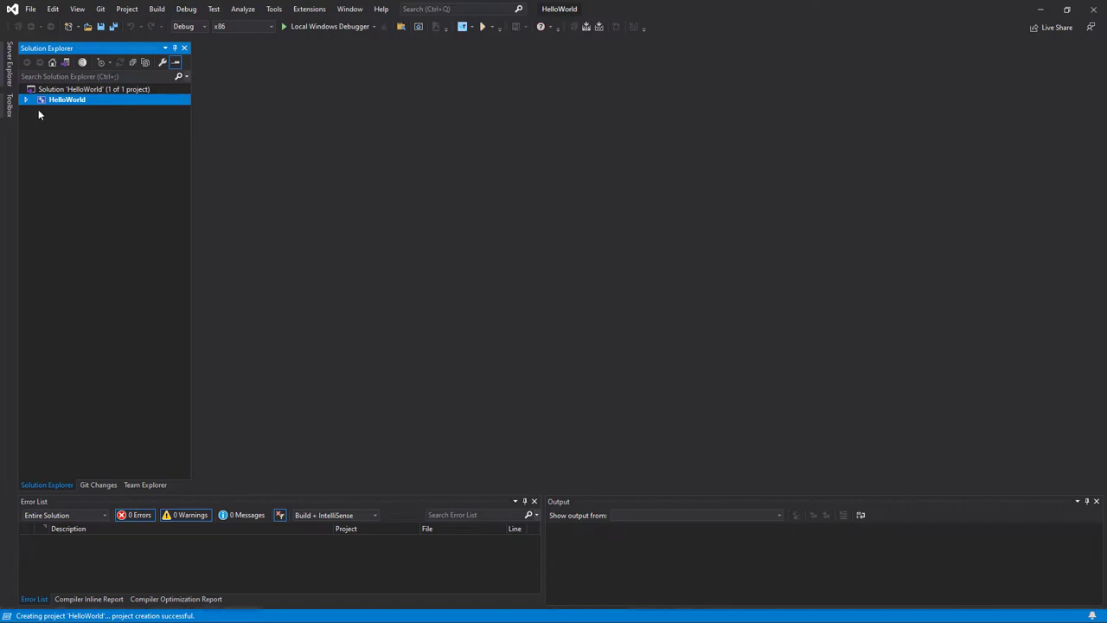
pyautogui.press('Right')
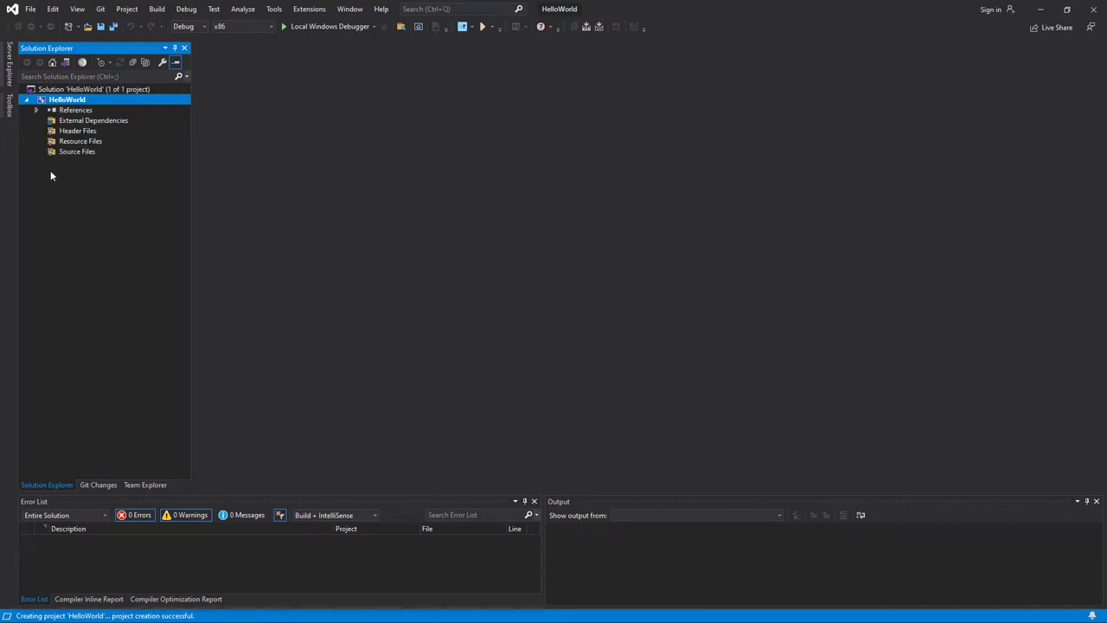
pyautogui.click(145, 65)
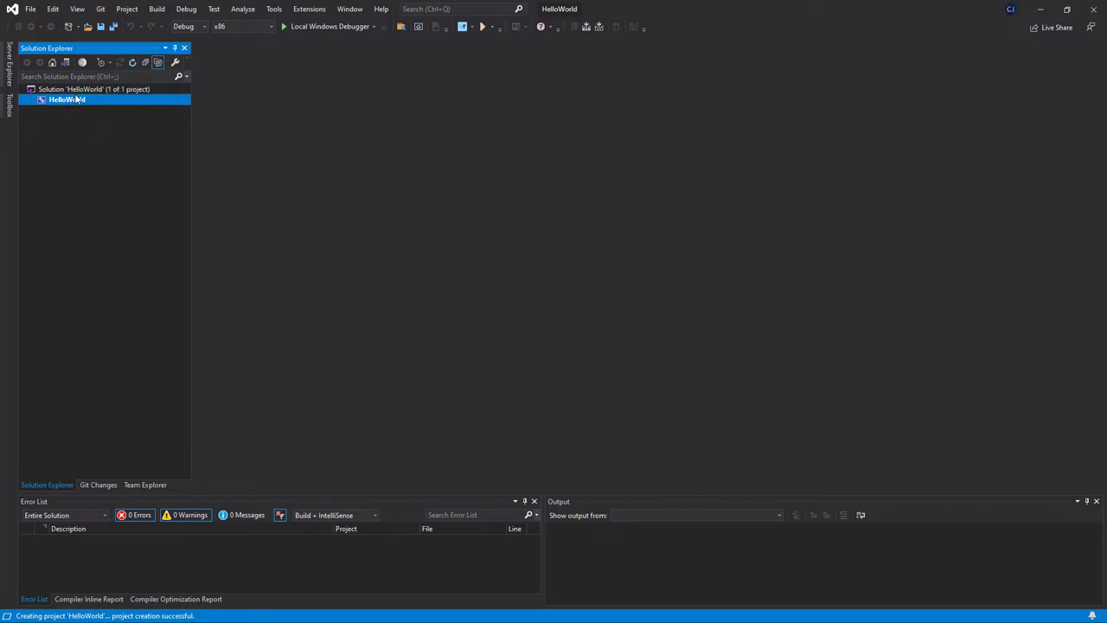
# - Add a new C++ File item named helloworld.c to the HelloWorld project
pyautogui.rightClick(73, 100)
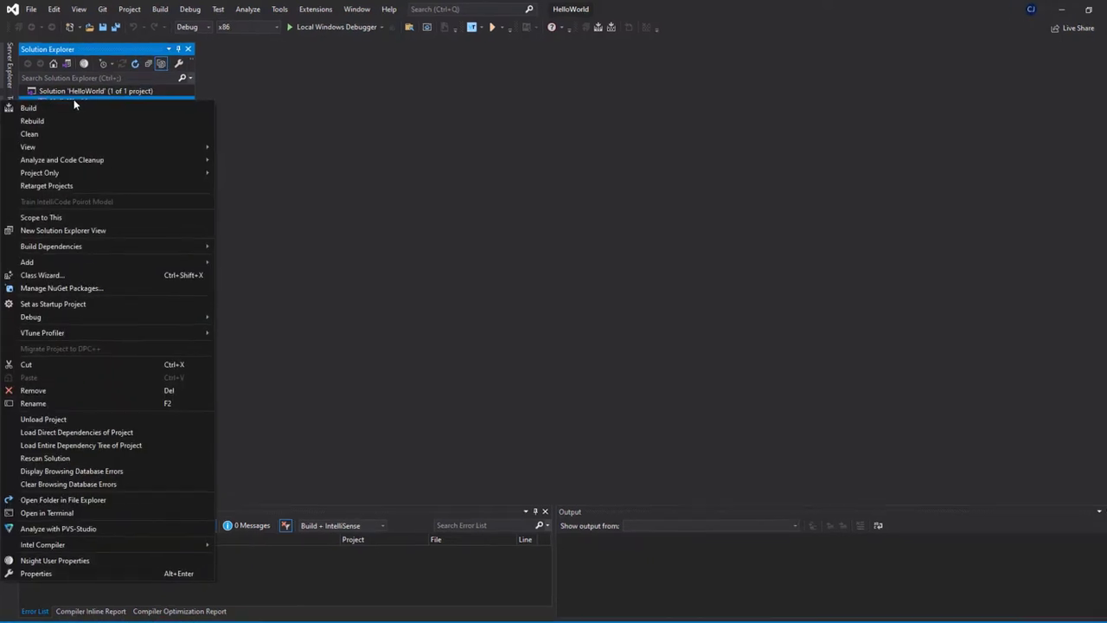
pyautogui.moveTo(205, 258)
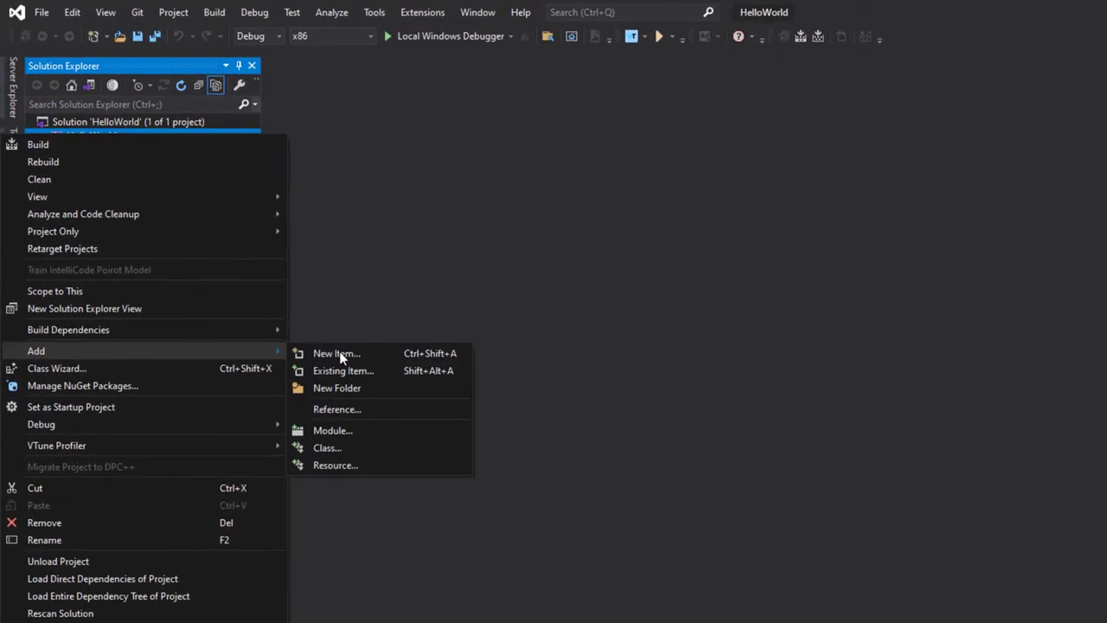
pyautogui.click(339, 354)
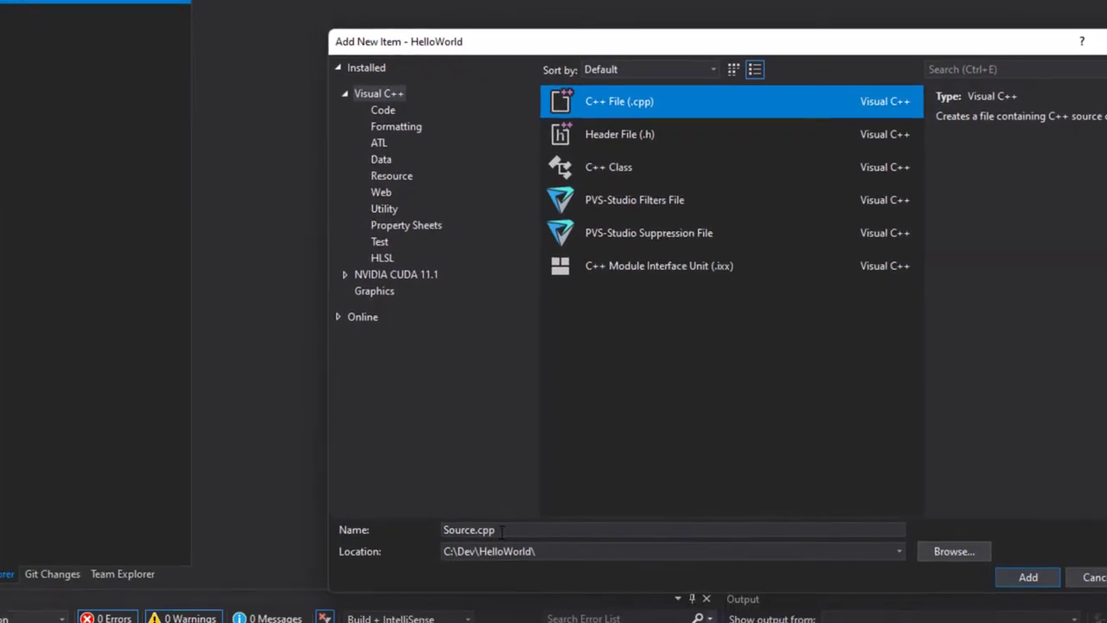
pyautogui.click(490, 507)
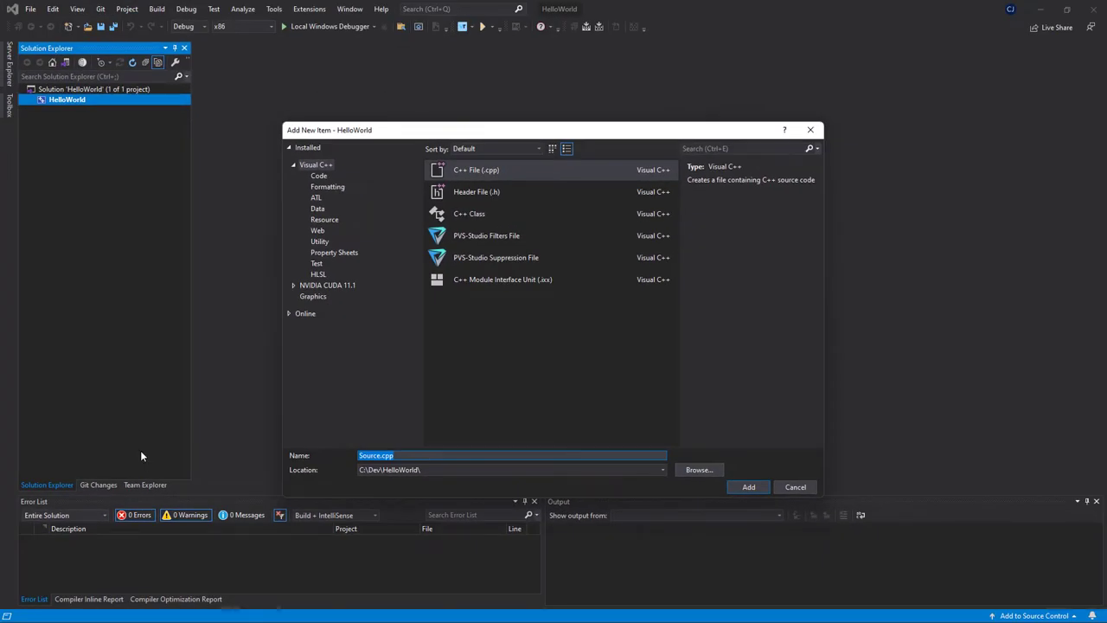
pyautogui.write('helloworld.c')
pyautogui.click(748, 487)
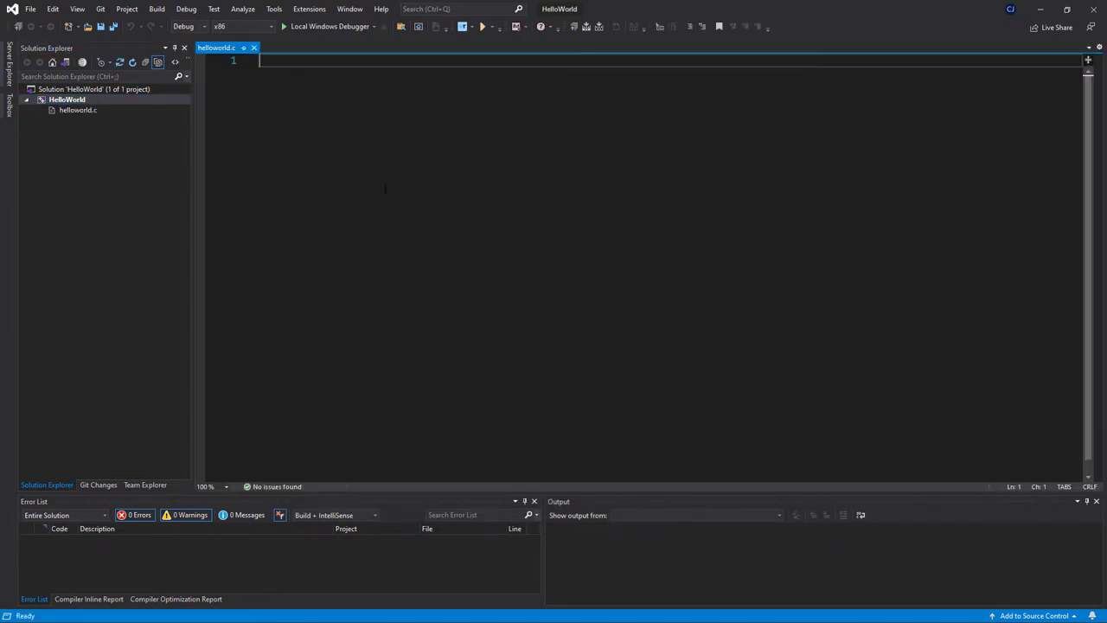
# - Write a C program that includes stdio.h and has a main function printing "welcome to c Programming" and returning 0
pyautogui.write('#include<stdi')
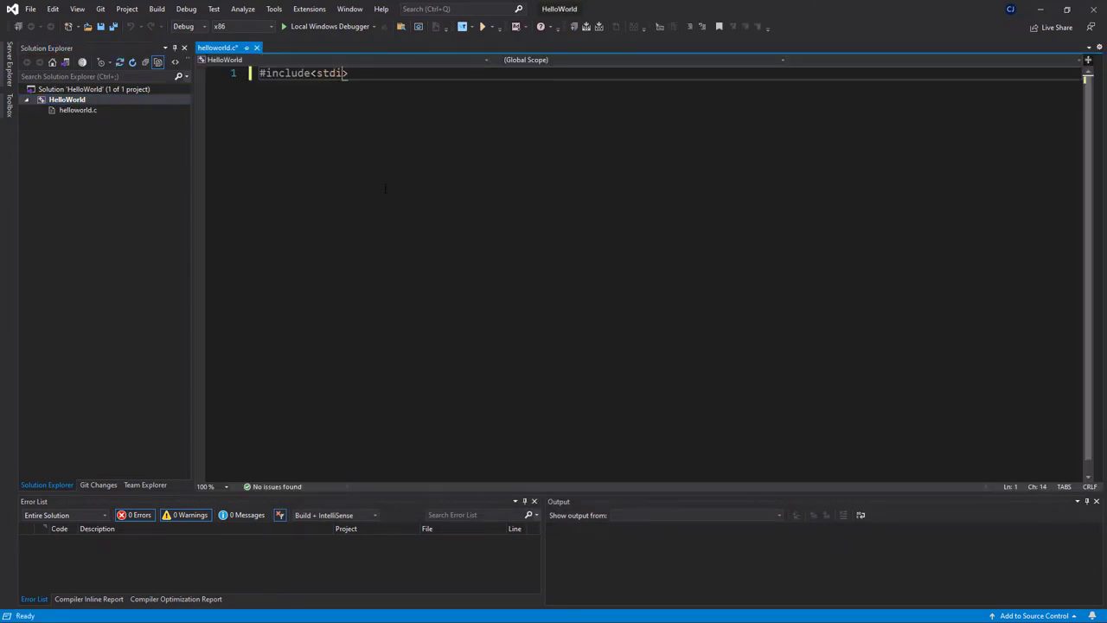
pyautogui.write('o.h>')
pyautogui.press('Return')
pyautogui.press('Return')
pyautogui.write('int main(')
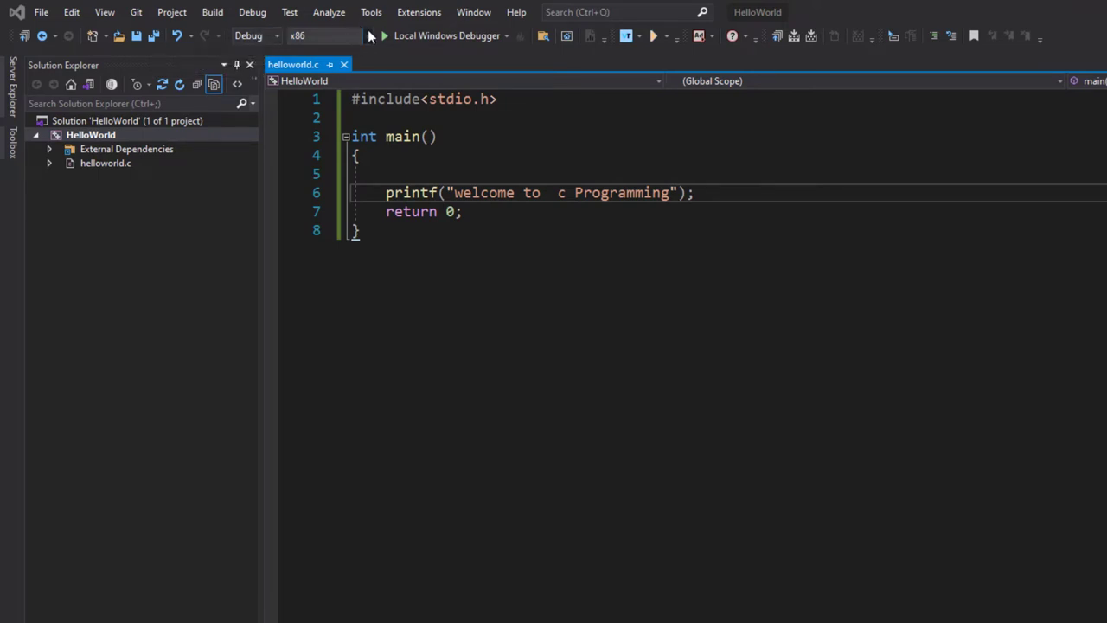
# - Set the build configuration to Release and the platform to x64
pyautogui.click(276, 35)
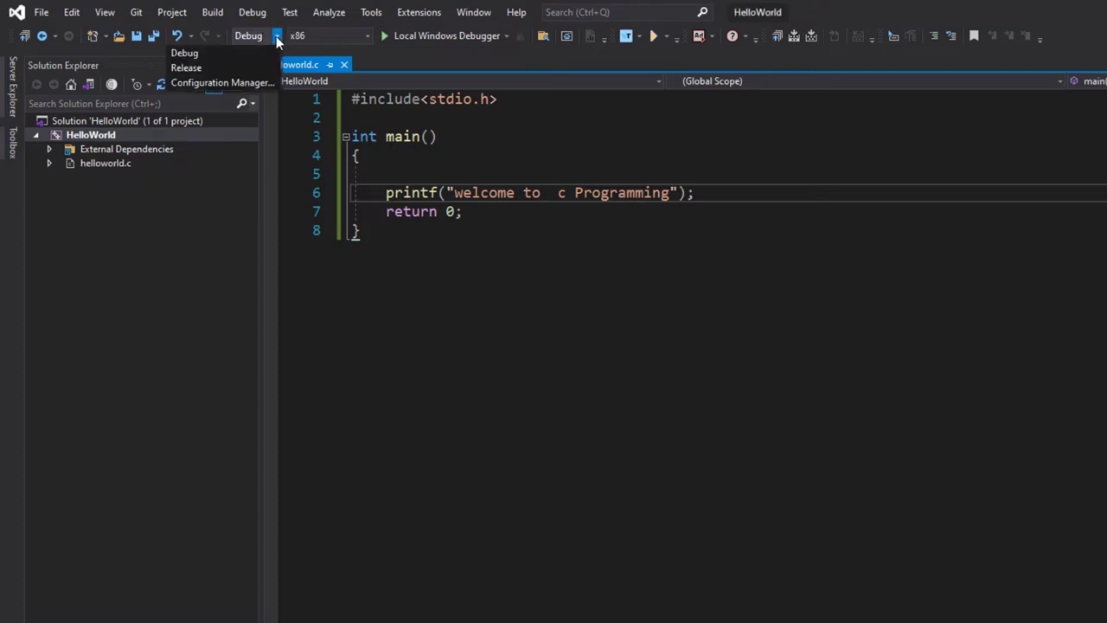
pyautogui.click(221, 64)
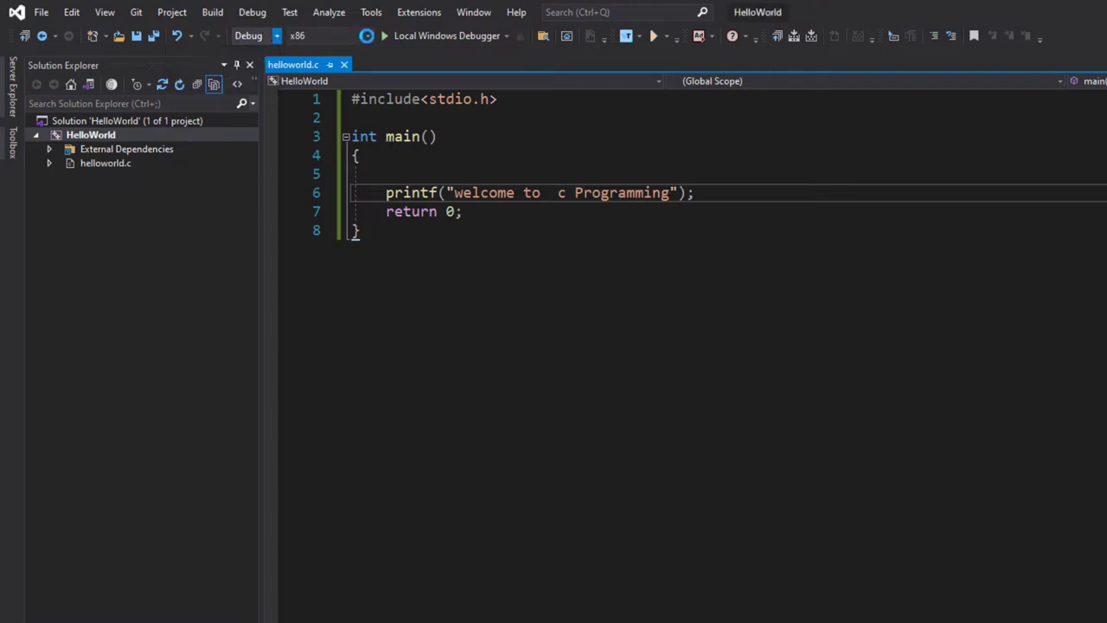
pyautogui.click(367, 36)
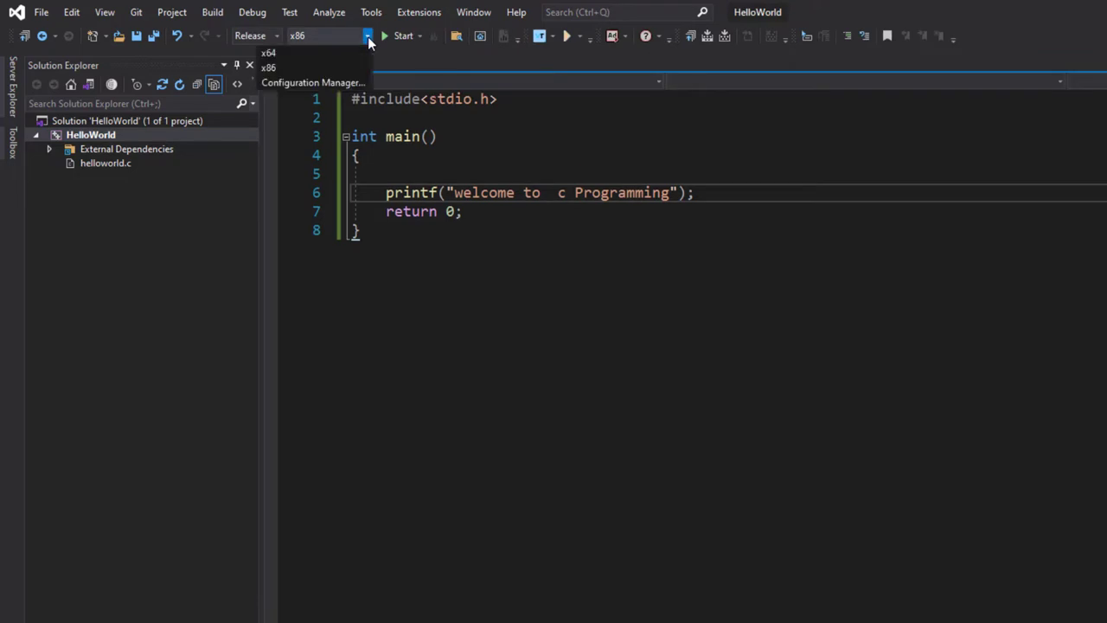
pyautogui.click(298, 54)
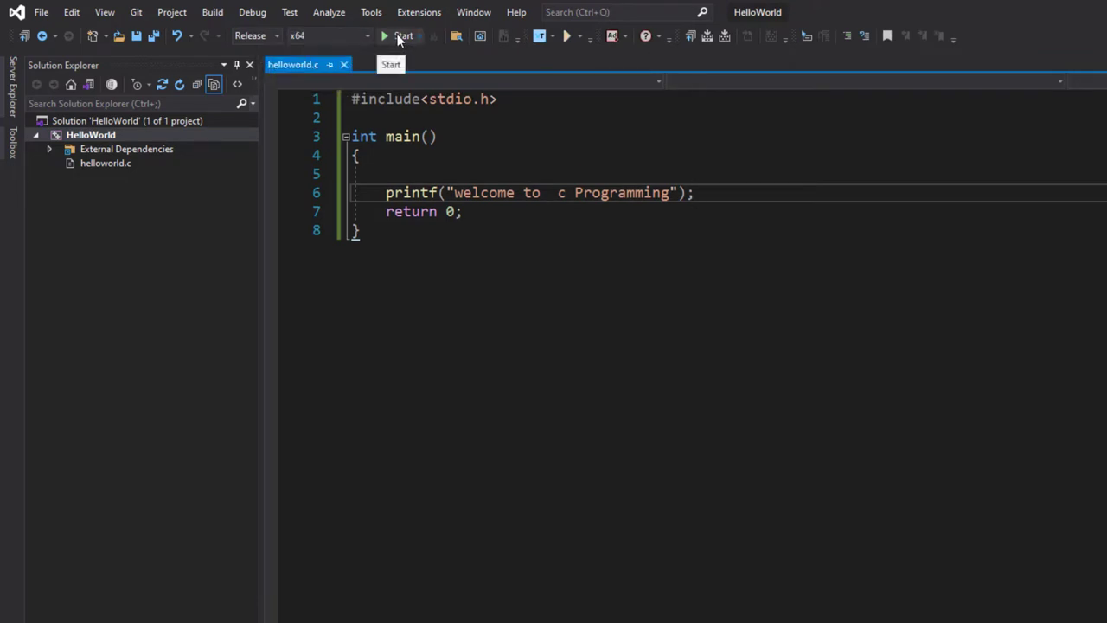
# - Build and run the program, check the text it prints in the console, and dismiss the console
pyautogui.click(400, 37)
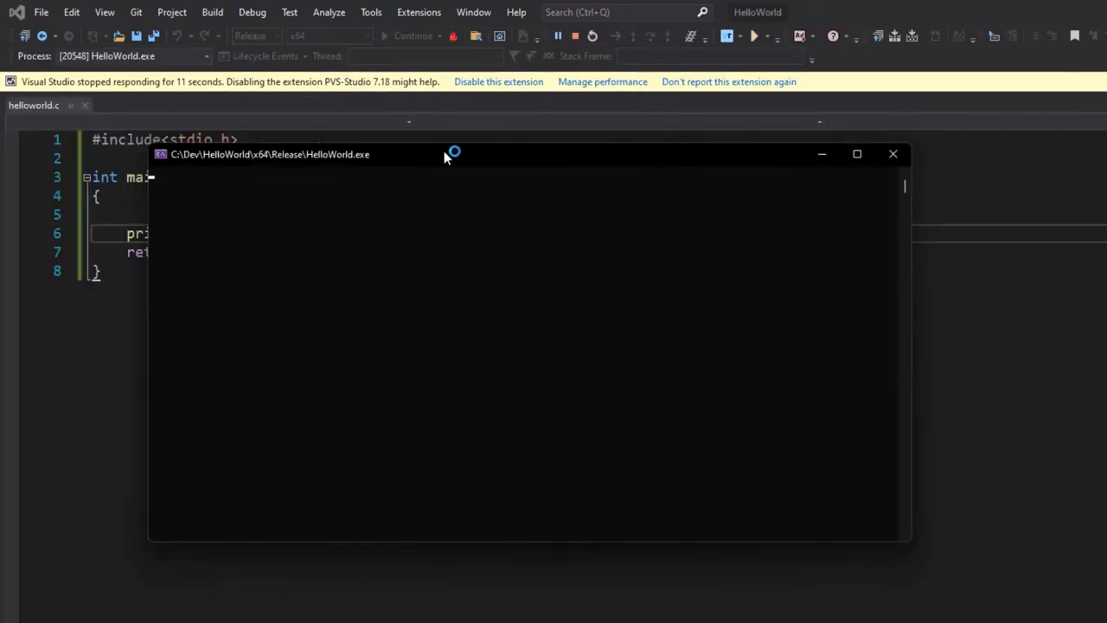
pyautogui.moveTo(441, 156); pyautogui.dragTo(584, 159)
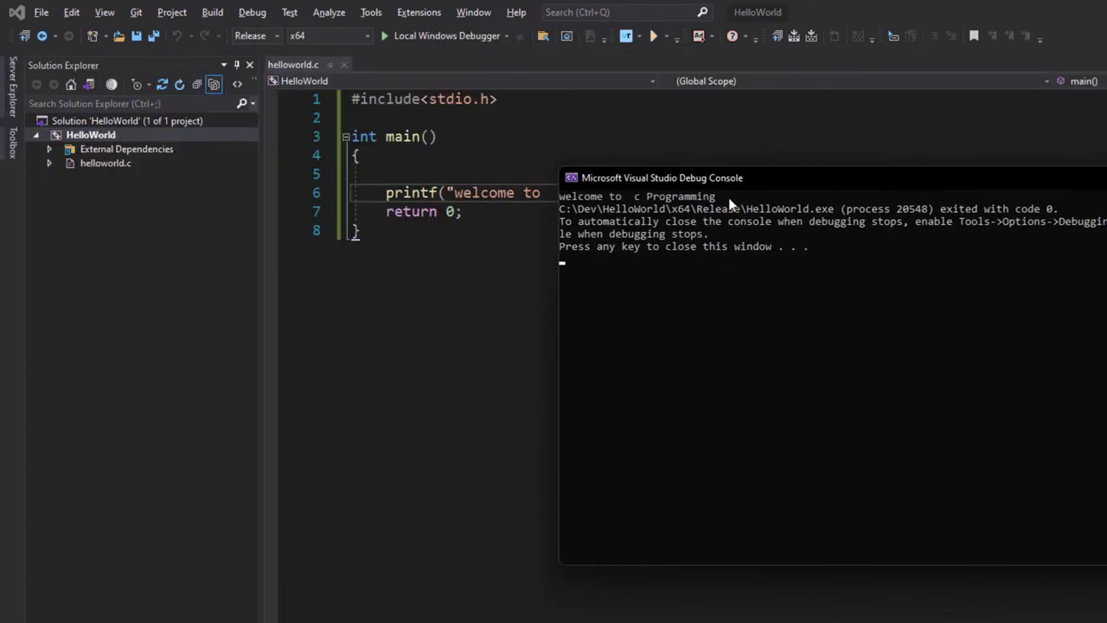
pyautogui.moveTo(709, 196); pyautogui.dragTo(665, 195)
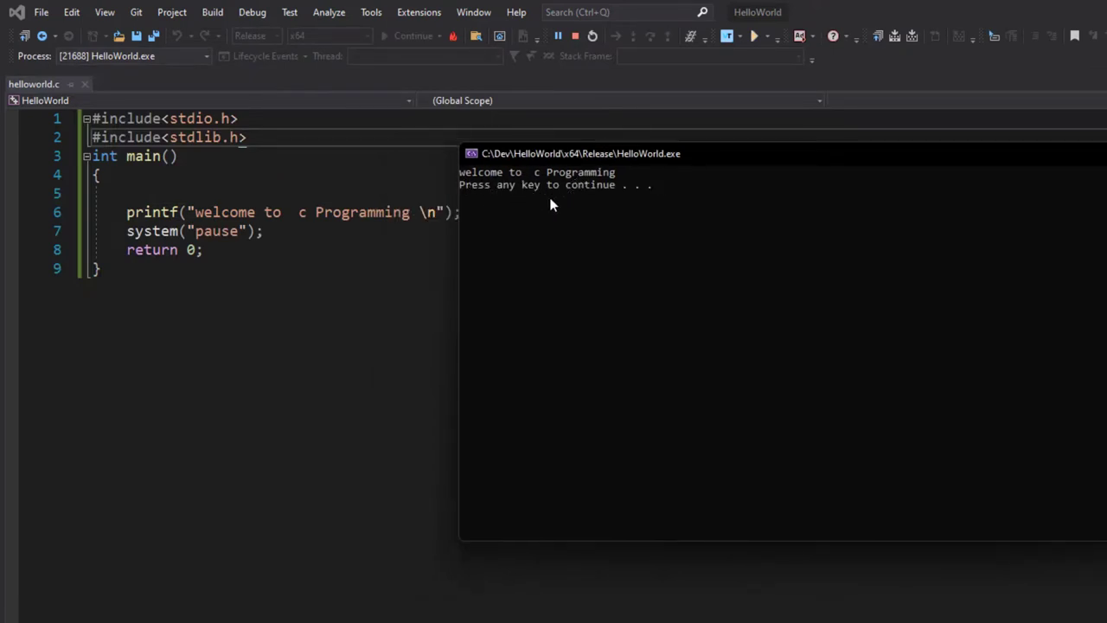
pyautogui.press('Return')
pyautogui.press('Return')
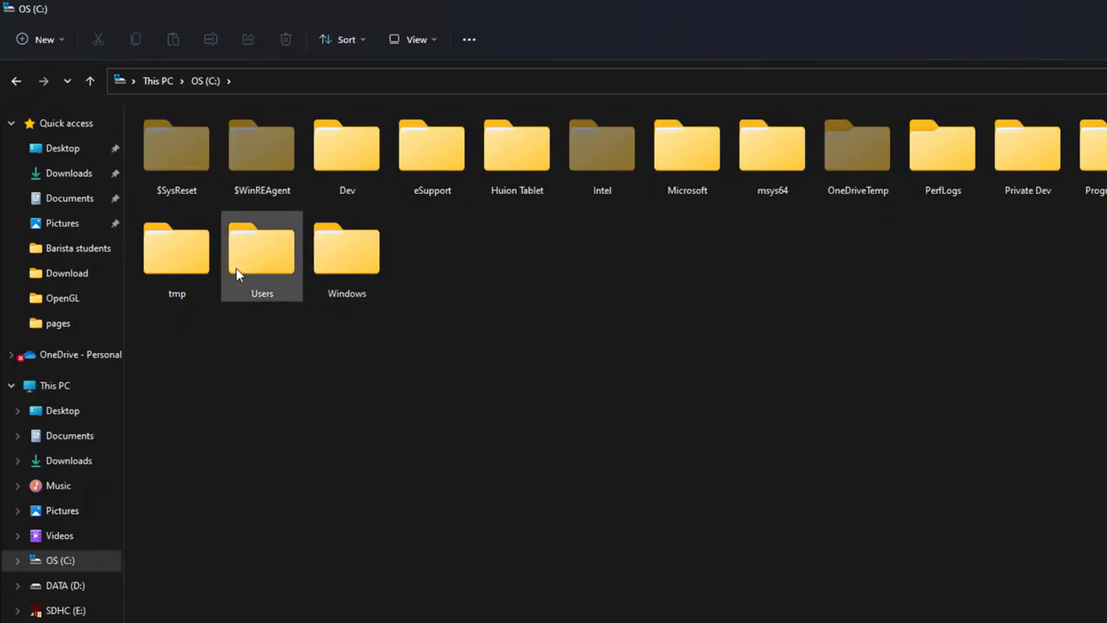
# - In File Explorer, run HelloWorld.exe from C:\Dev\HelloWorld\x64\Release and close its console window
pyautogui.doubleClick(342, 153)
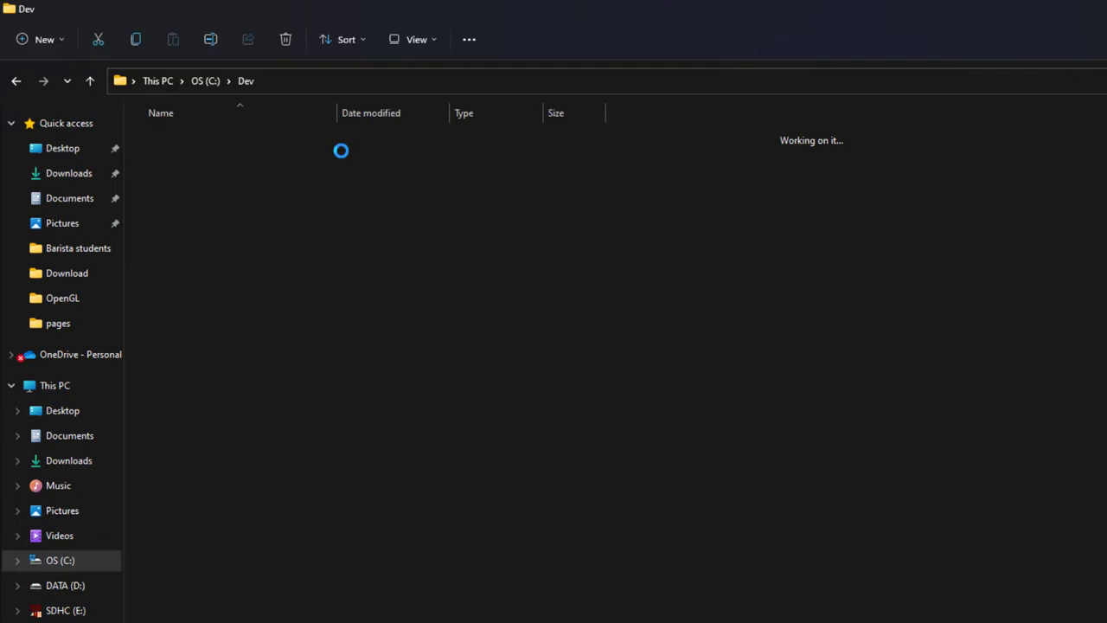
pyautogui.click(205, 140)
pyautogui.doubleClick(205, 139)
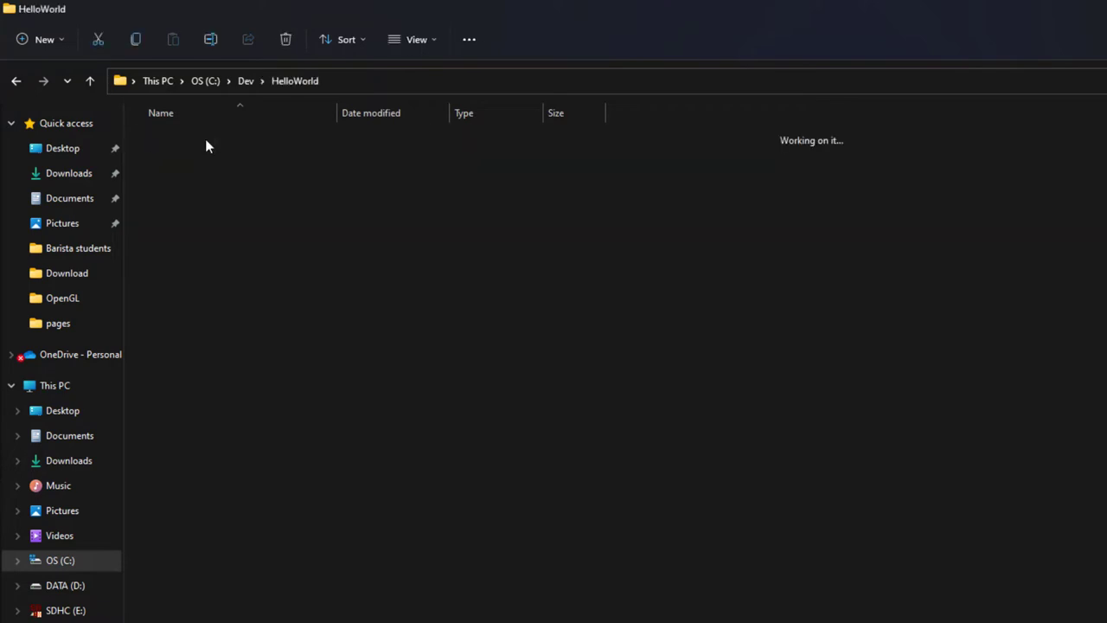
pyautogui.click(196, 160)
pyautogui.doubleClick(195, 160)
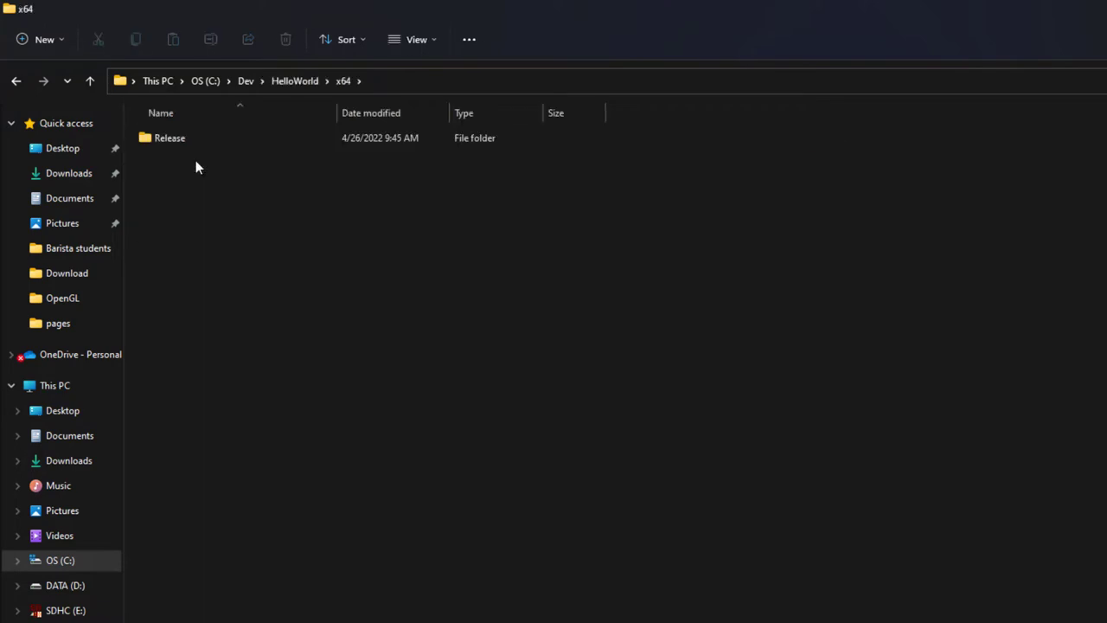
pyautogui.click(176, 136)
pyautogui.doubleClick(176, 136)
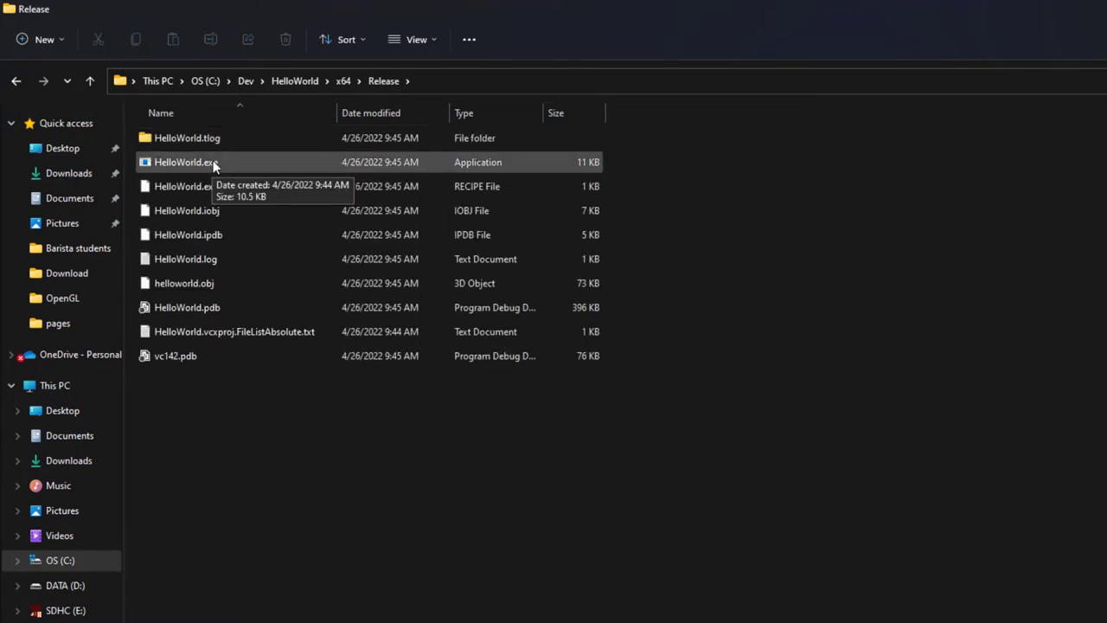
pyautogui.doubleClick(214, 164)
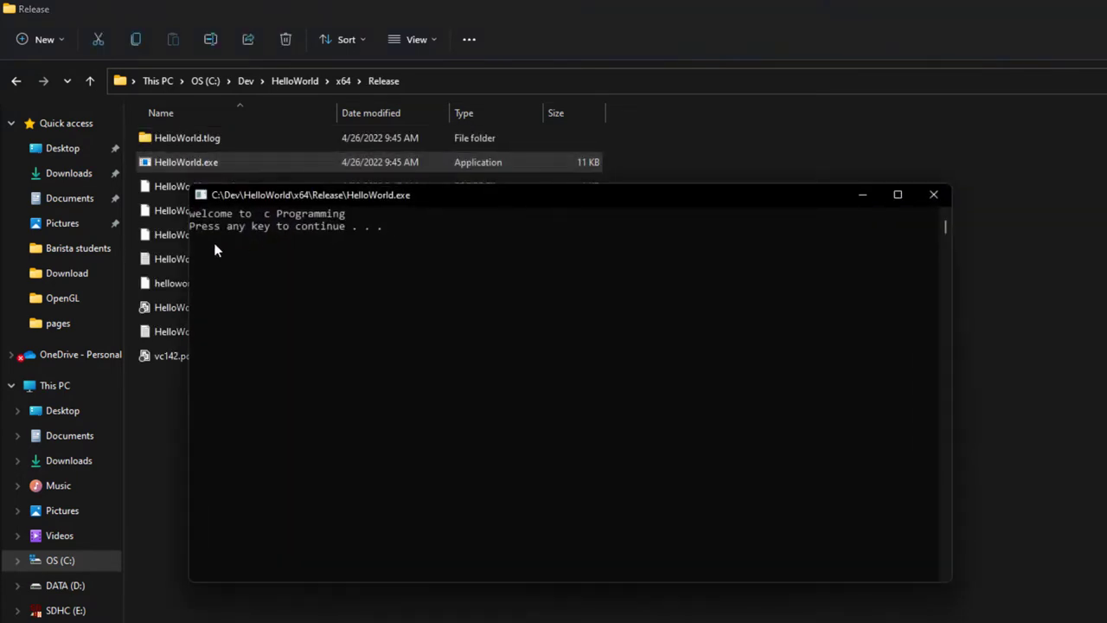
pyautogui.click(931, 198)
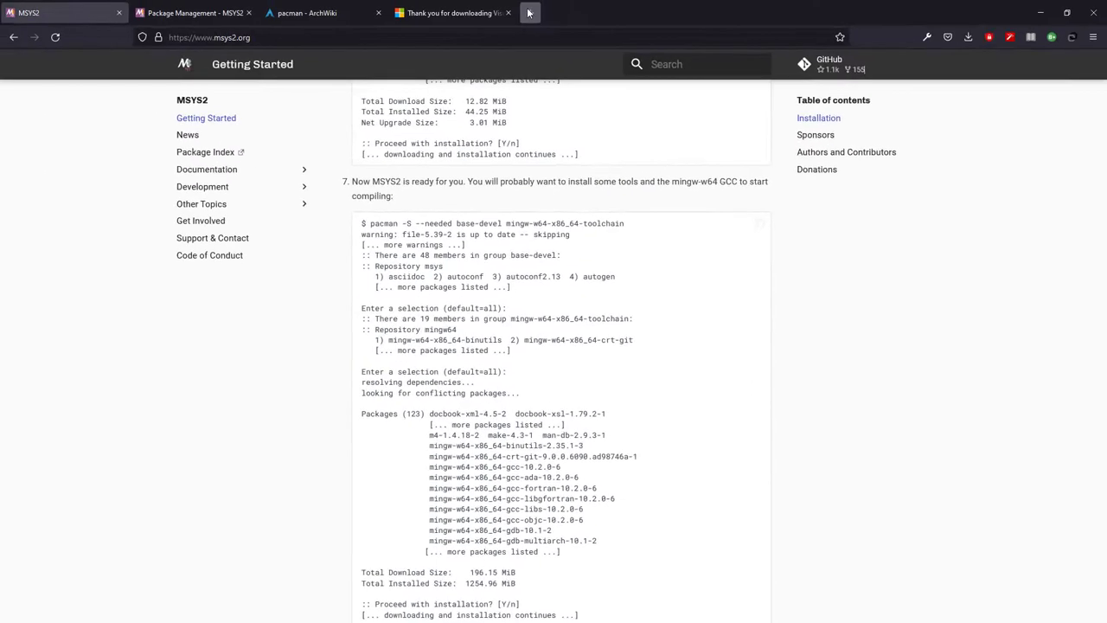
# - Switch to Firefox and search the web for msys2 in a new tab
pyautogui.click(528, 12)
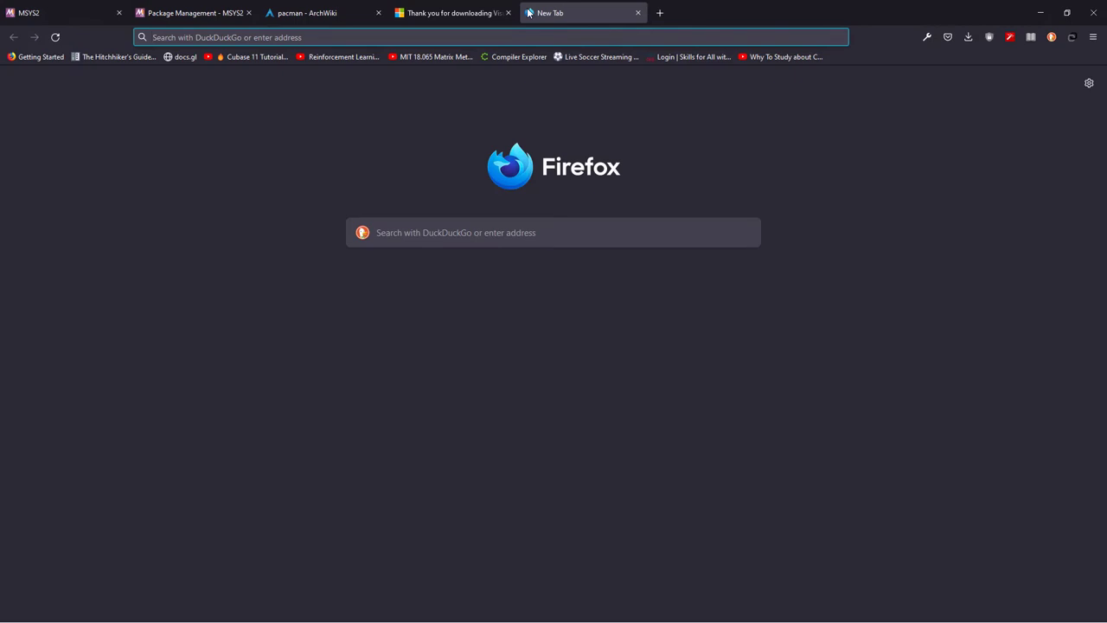
pyautogui.write('msy')
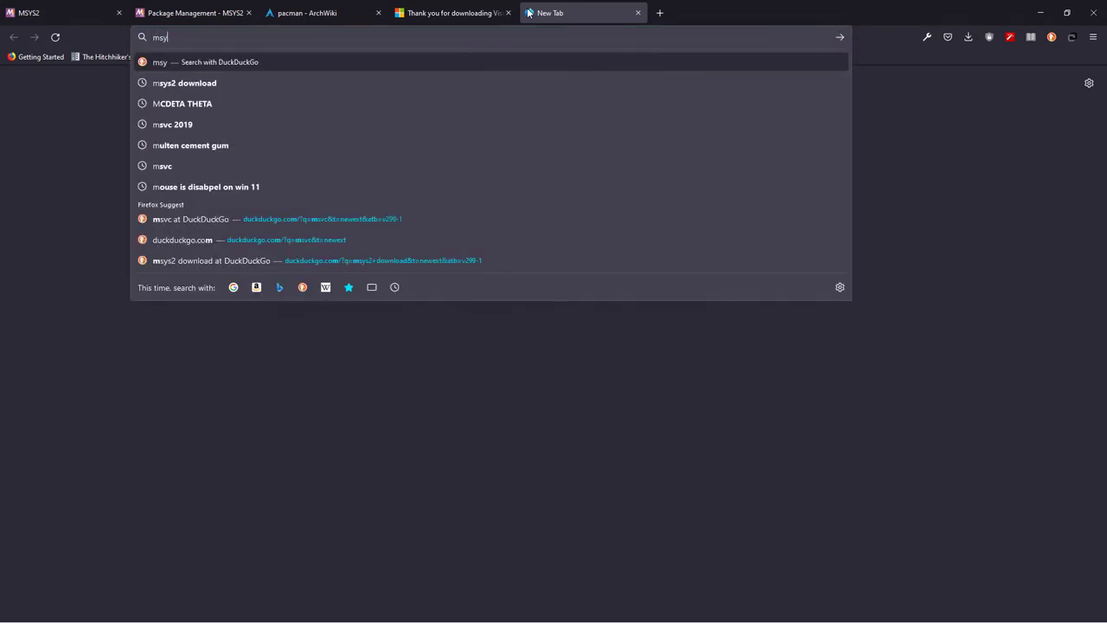
pyautogui.write('s2')
pyautogui.press('Return')
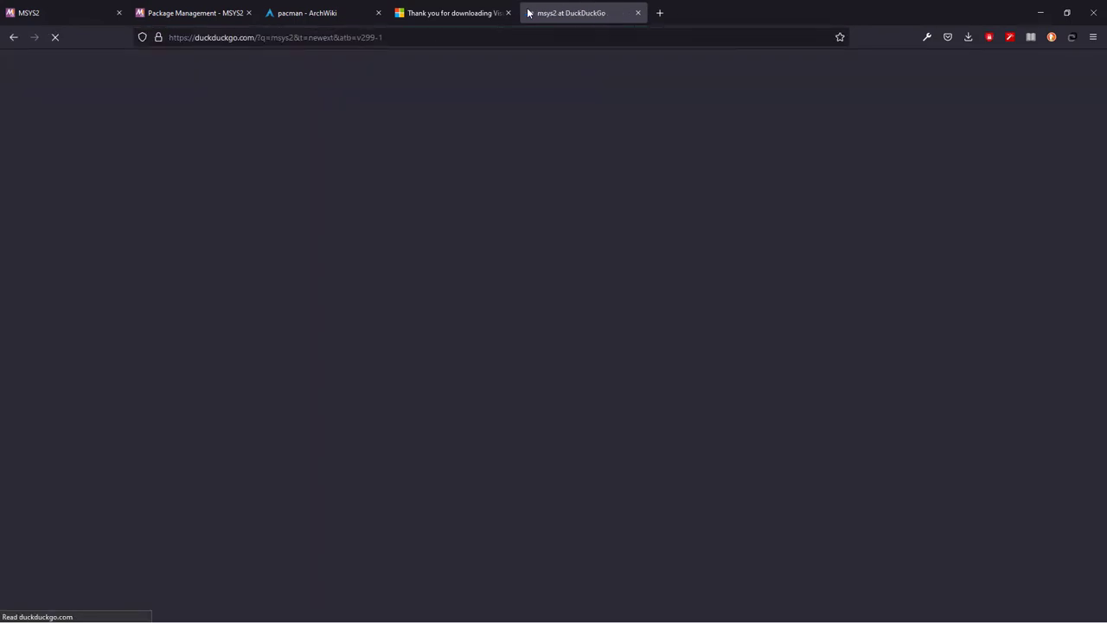
# - Return to the MSYS2 website, highlight its introductory description, and download the installer msys2-x86_64-20220319.exe
pyautogui.hotkey('ctrl', 'Tab')
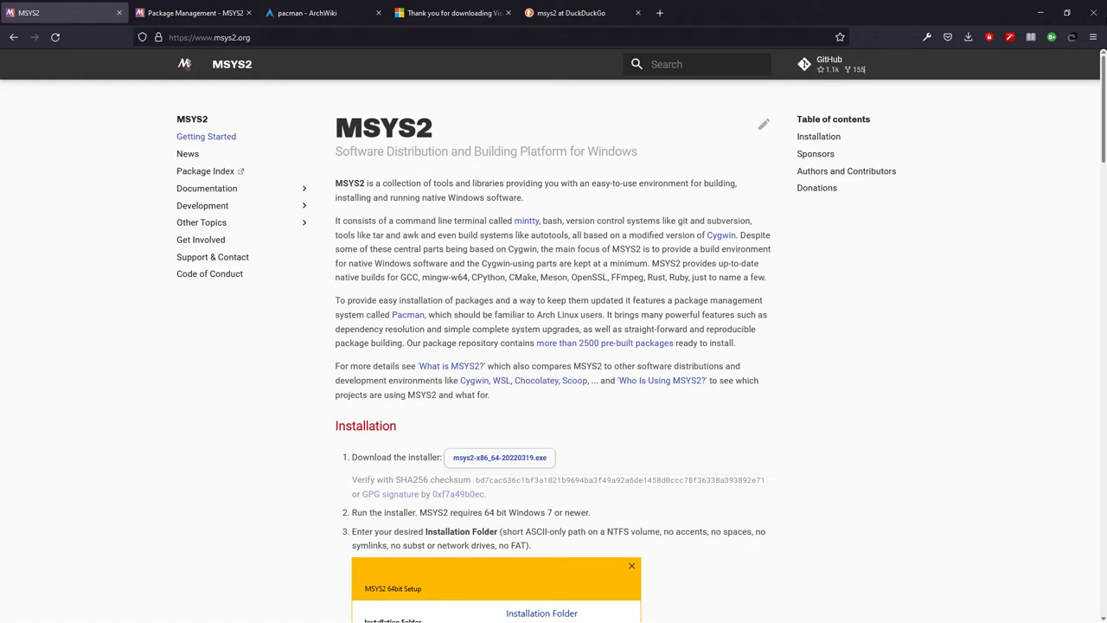
pyautogui.moveTo(524, 198); pyautogui.dragTo(304, 195)
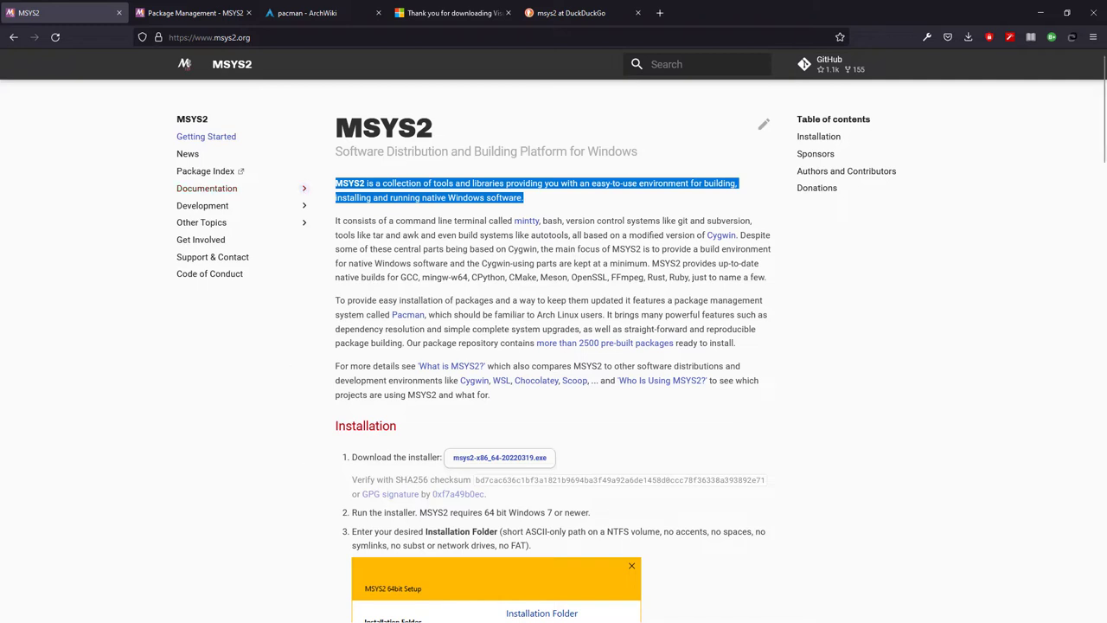
pyautogui.click(498, 458)
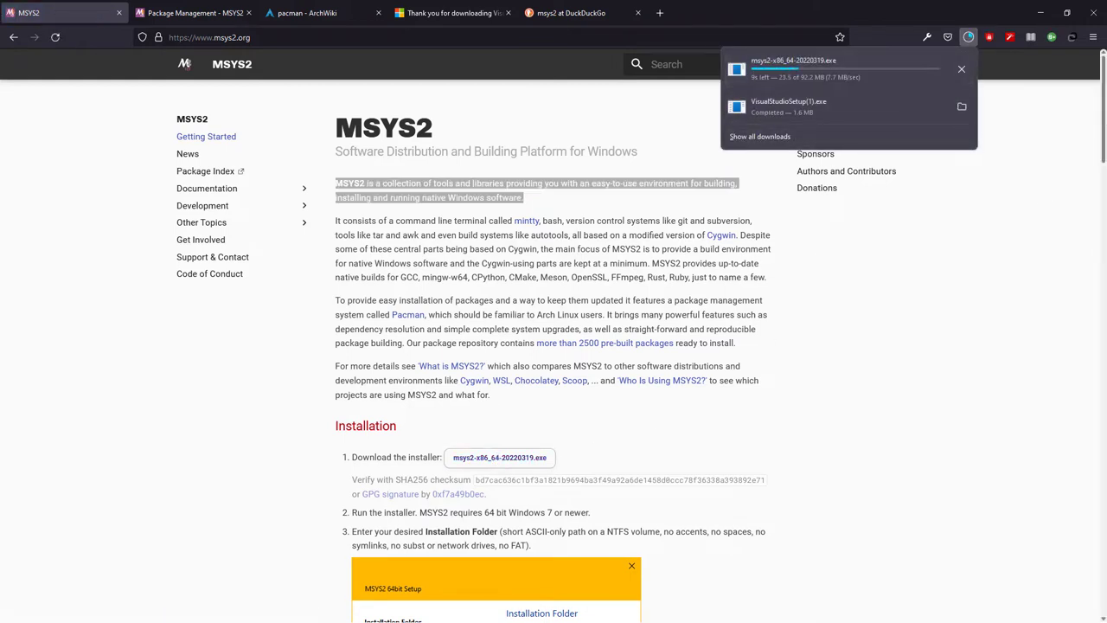
pyautogui.moveTo(1103, 130); pyautogui.dragTo(1103, 156)
pyautogui.scroll(-1, 1103, 179)
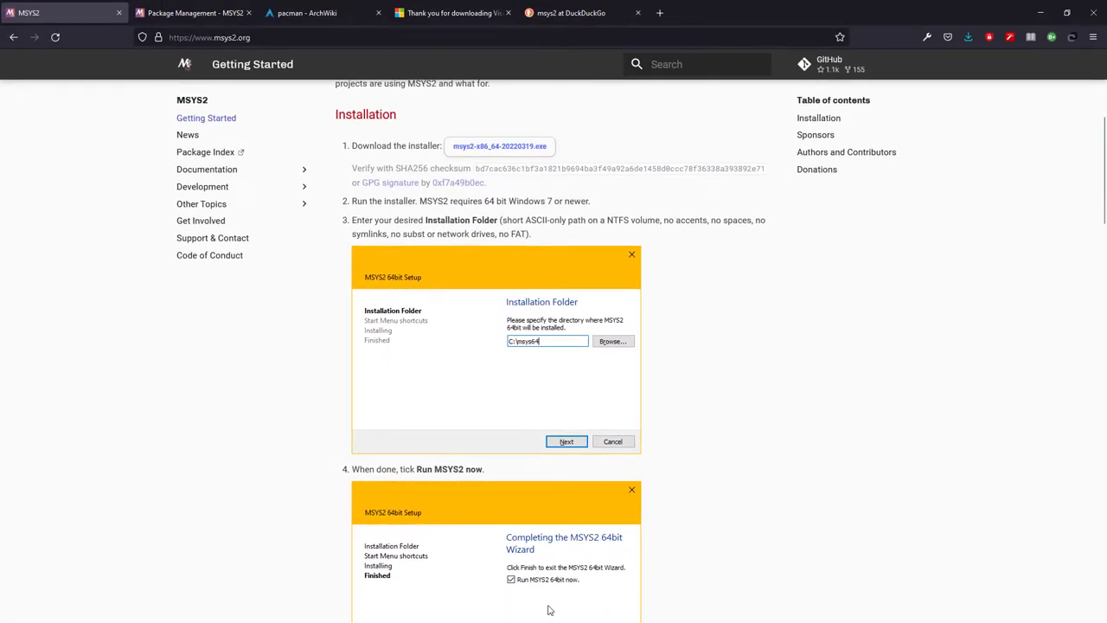
# - Look at the msys64 folder on the C: drive in File Explorer, and return to the MSYS2 installation instructions in the browser
pyautogui.click(1035, 8)
pyautogui.press('super+e')
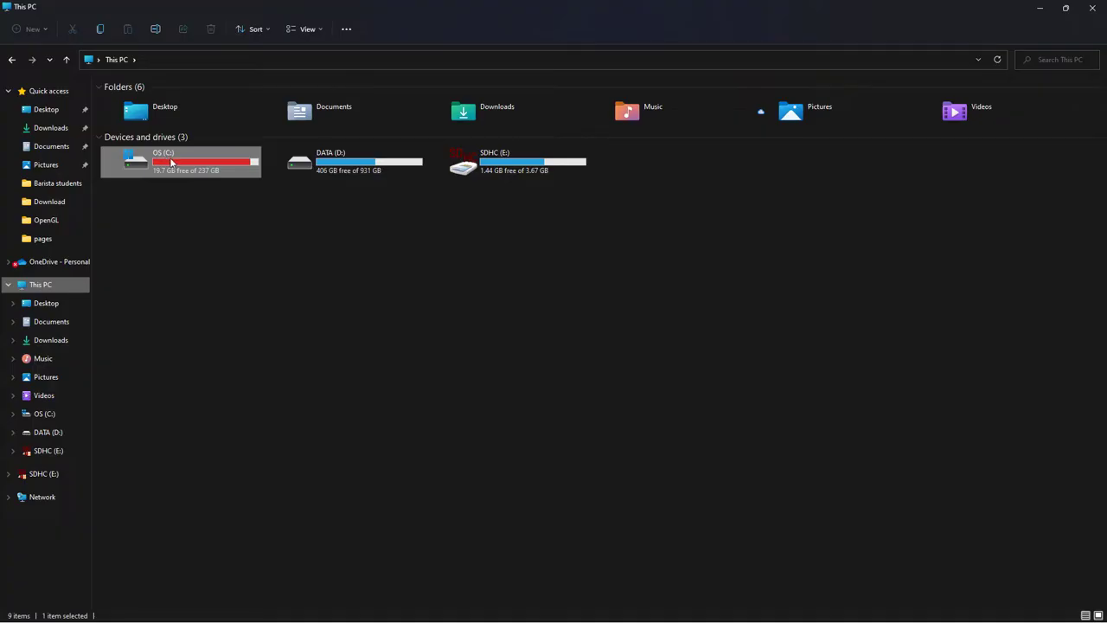
pyautogui.doubleClick(190, 148)
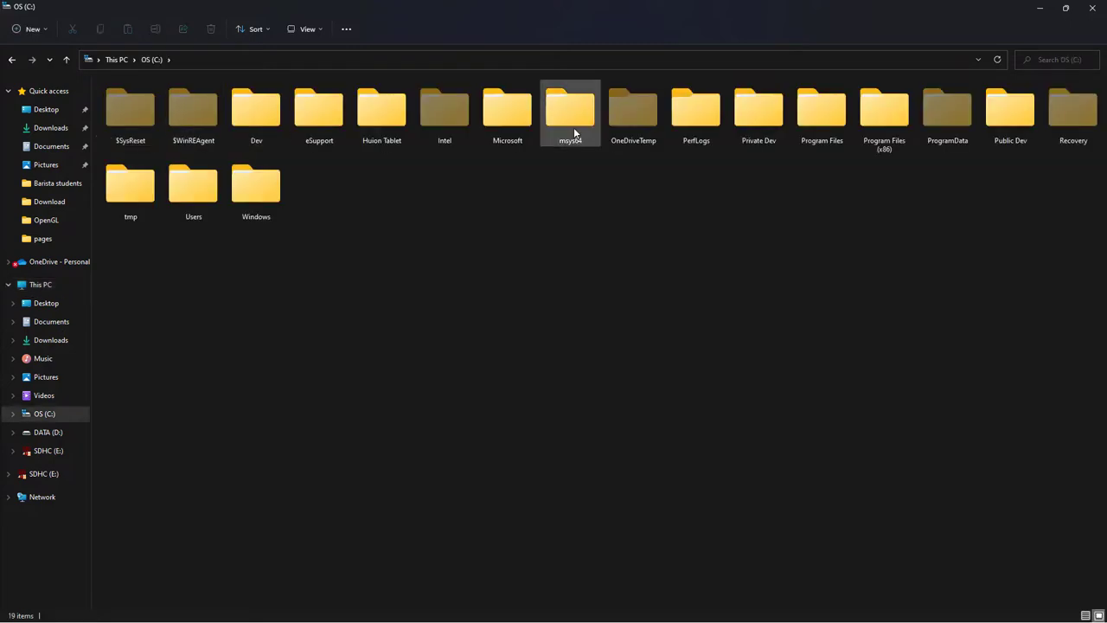
pyautogui.doubleClick(571, 121)
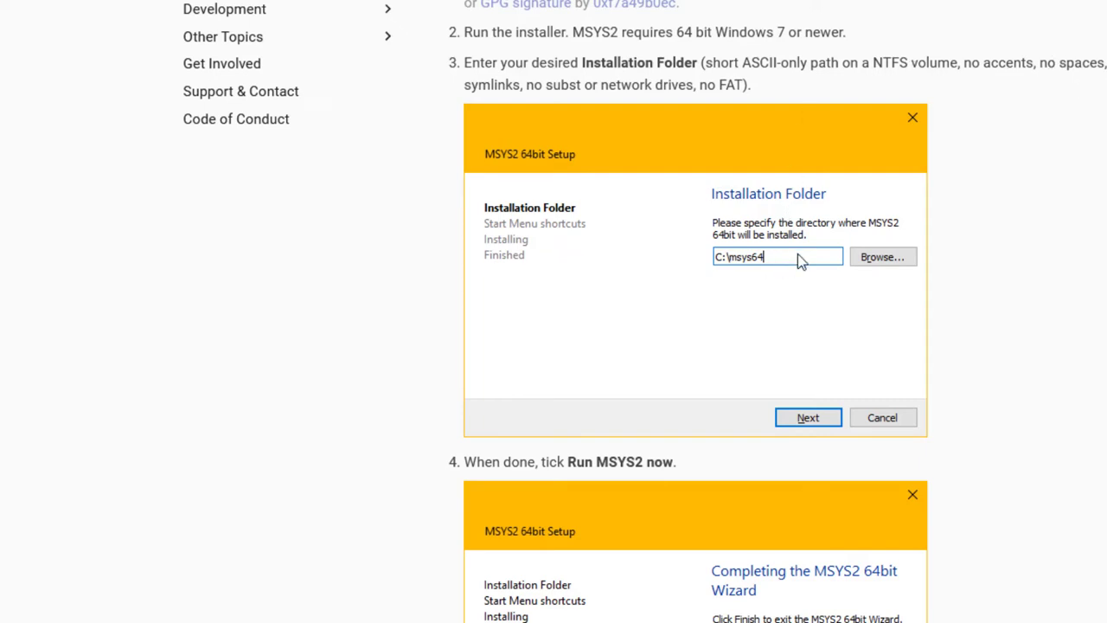
pyautogui.scroll(-5, 645, 260)
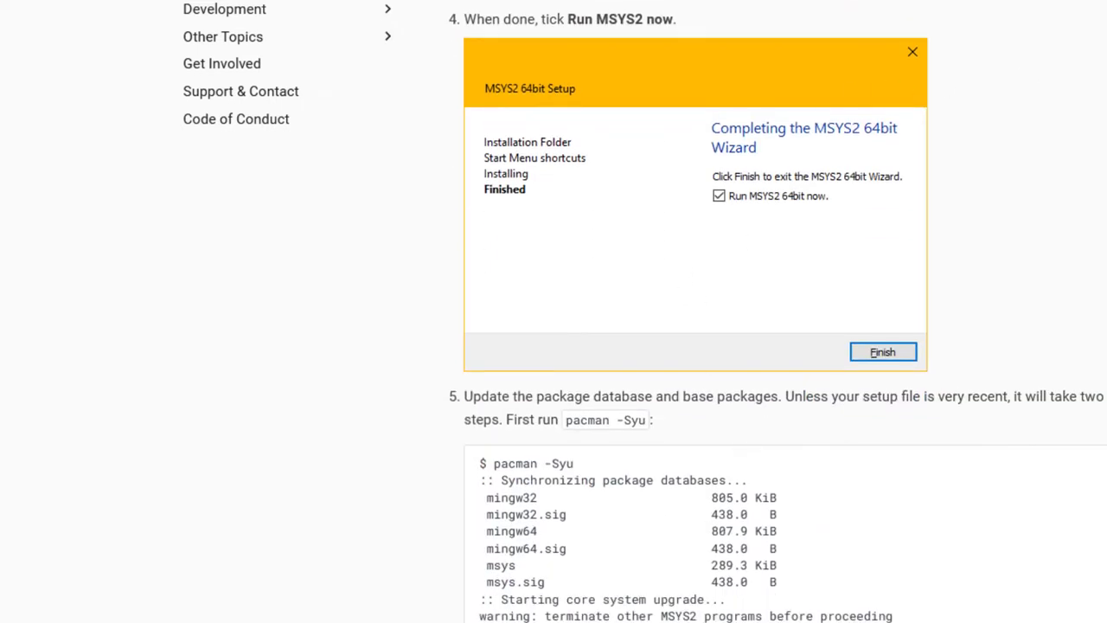
# - Read through the pacman update instructions on the MSYS2 page and launch the MSYS2 MSYS terminal
pyautogui.scroll(-3, 778, 312)
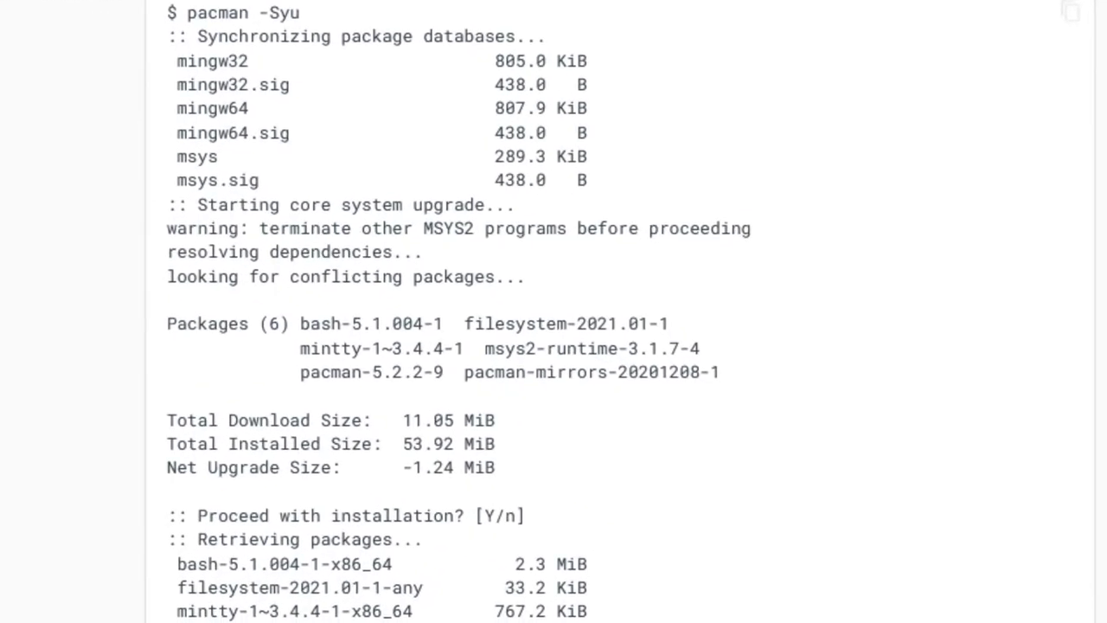
pyautogui.scroll(-10, 553, 311)
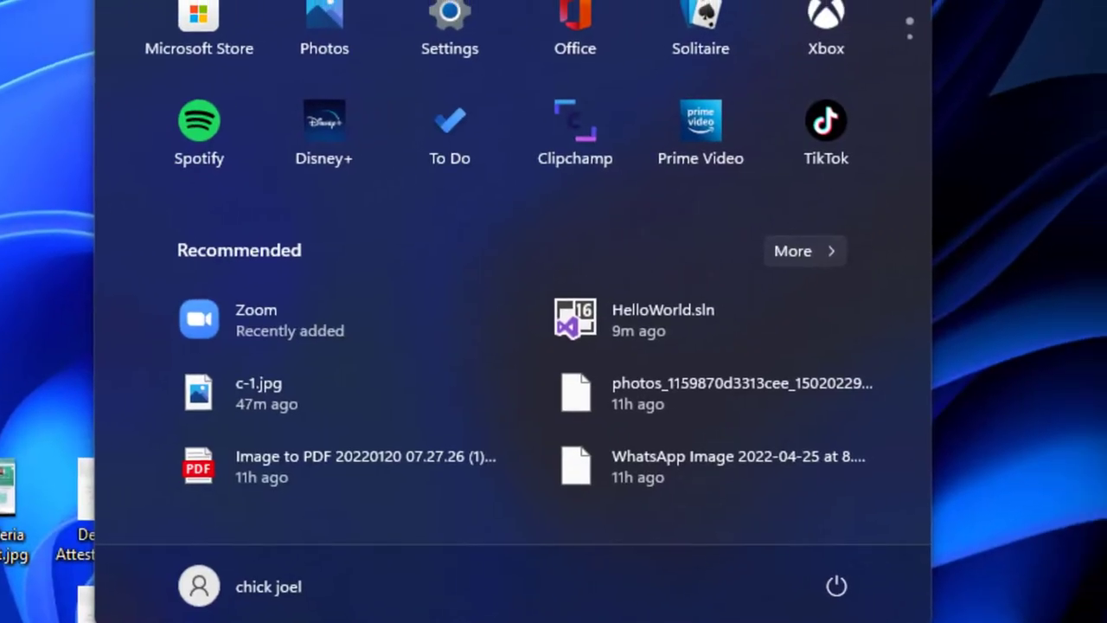
pyautogui.write('msys')
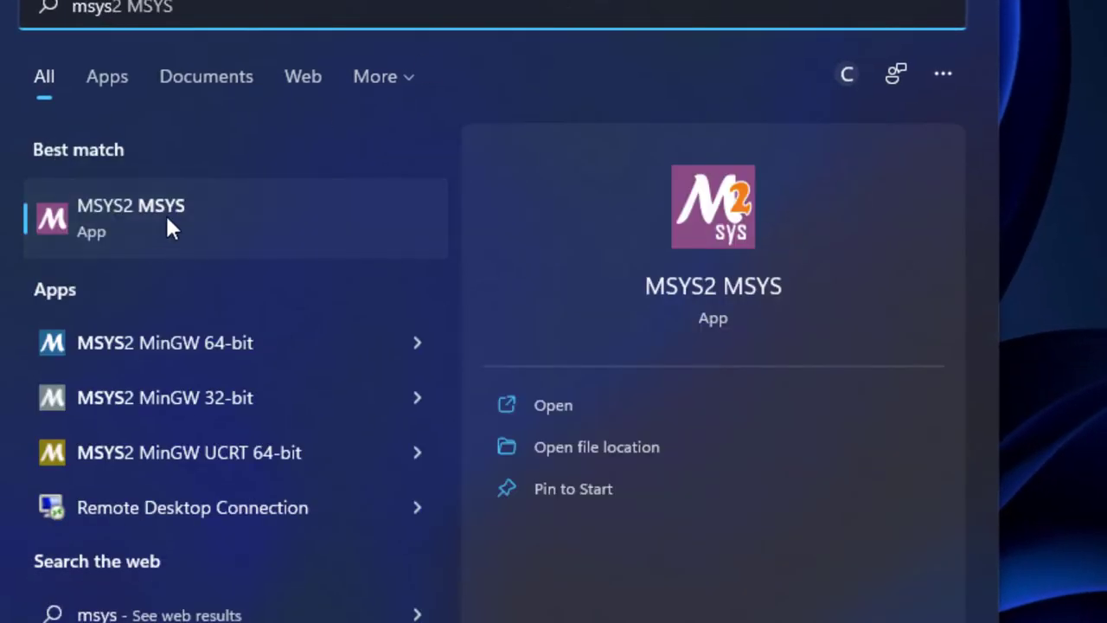
pyautogui.click(168, 225)
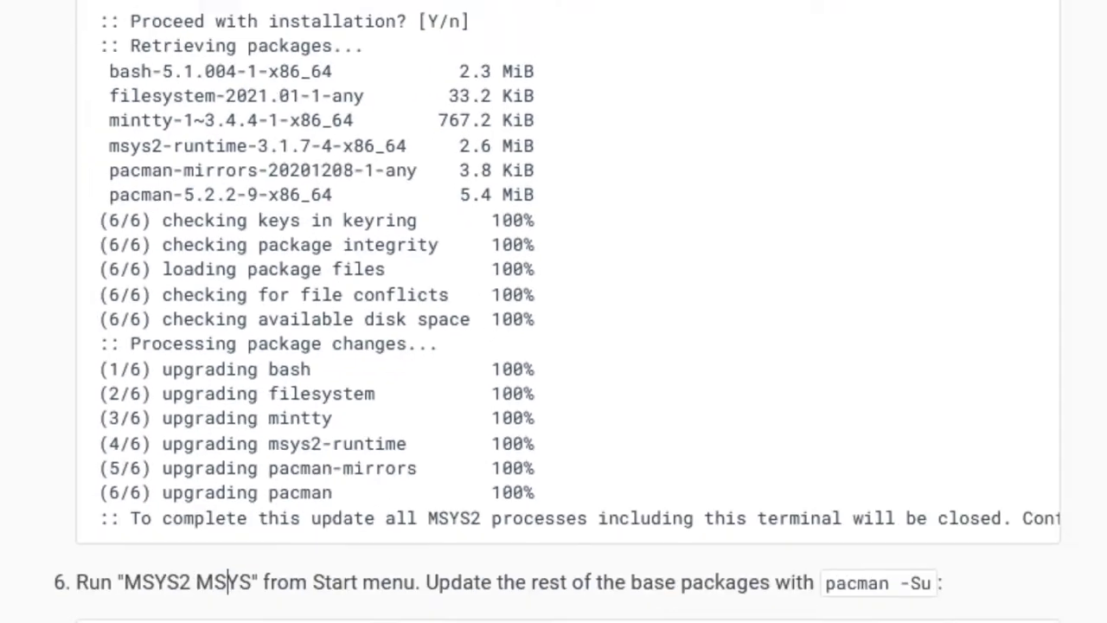
# - Update the remaining base packages with pacman -Su in the MSYS2 terminal and accept the installation
pyautogui.moveTo(720, 339); pyautogui.dragTo(671, 339)
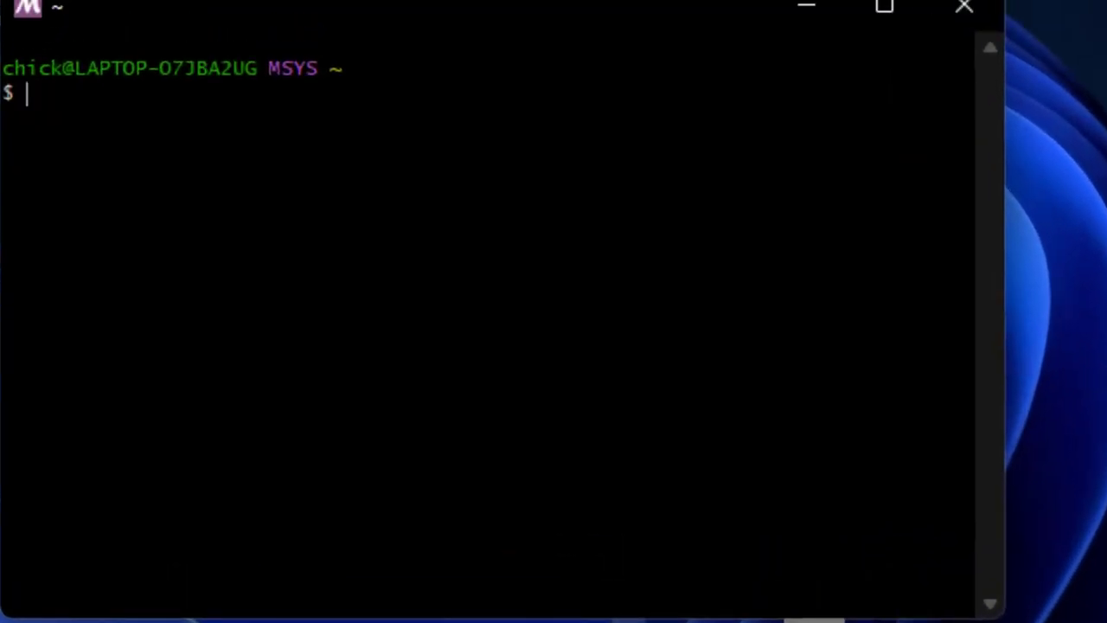
pyautogui.write('pacman -Su')
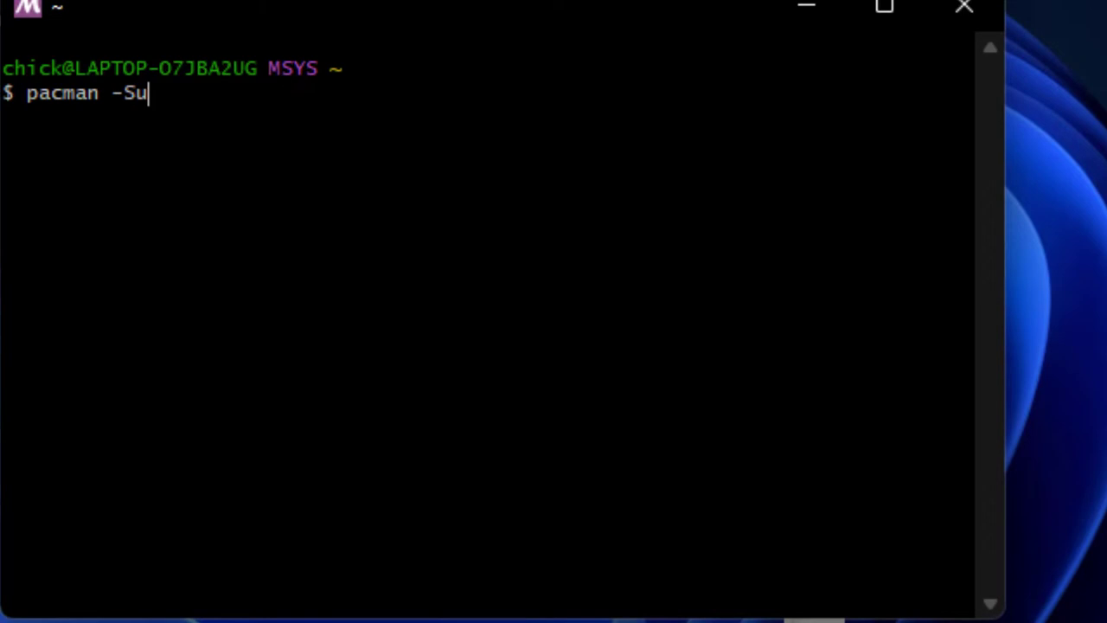
pyautogui.press('Return')
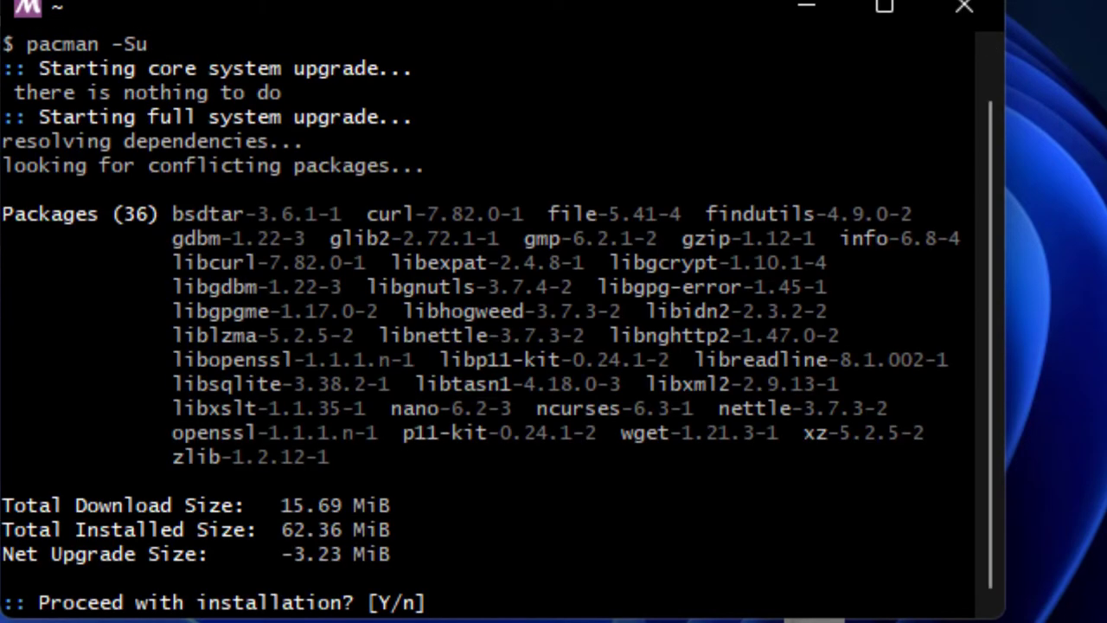
pyautogui.write('y')
pyautogui.press('Return')
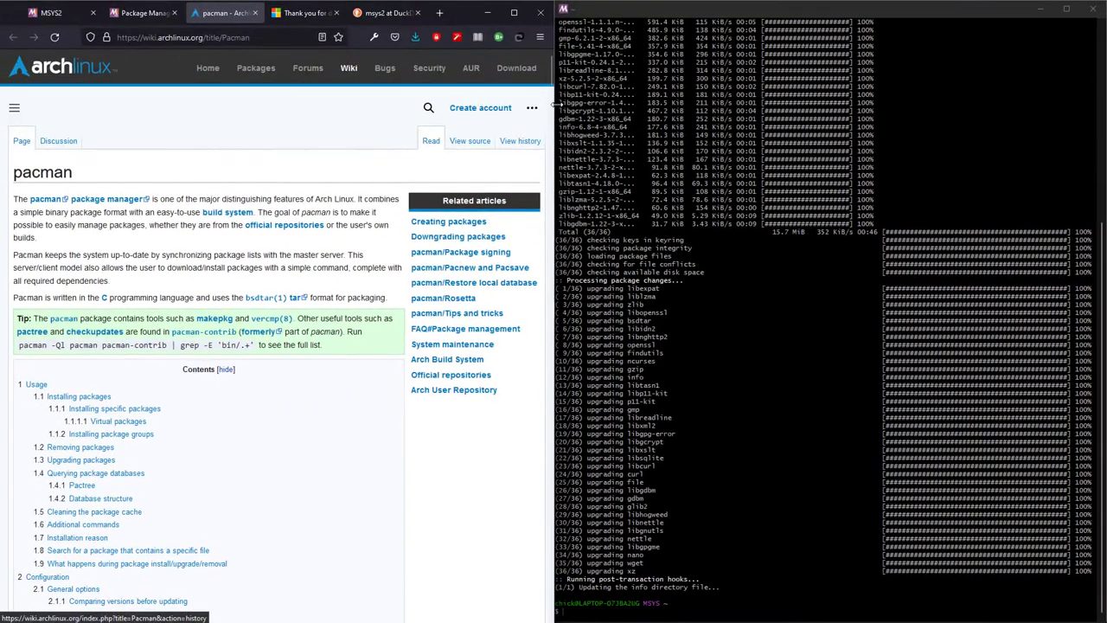
# - Request installation of the gcc package with pacman -S gcc and decline to proceed
pyautogui.scroll(-2, 216, 260)
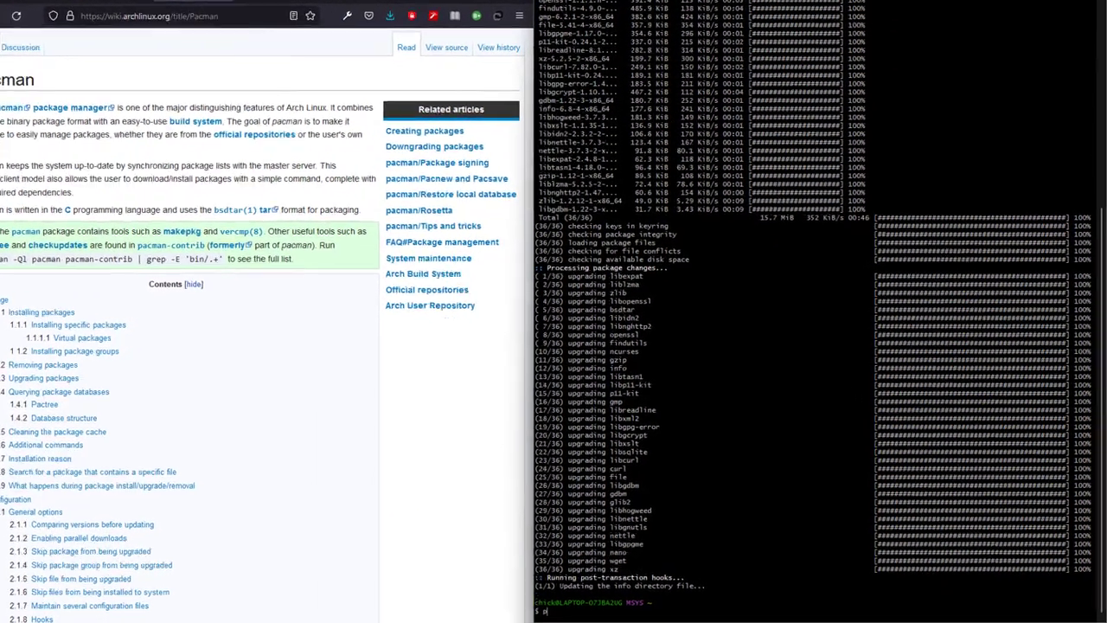
pyautogui.write('pacman ')
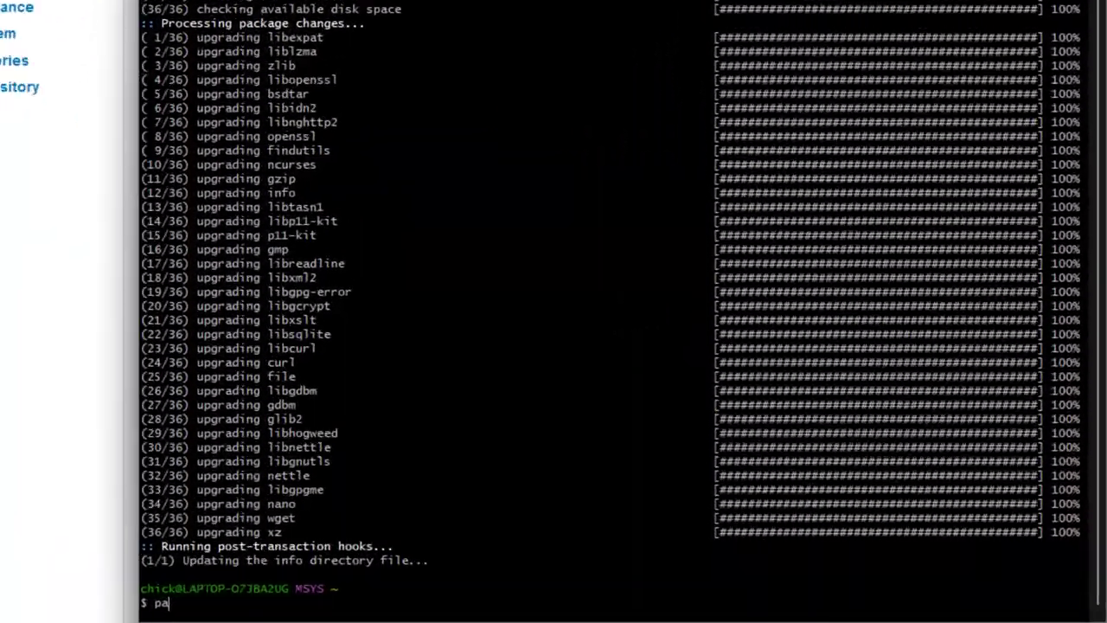
pyautogui.write('-')
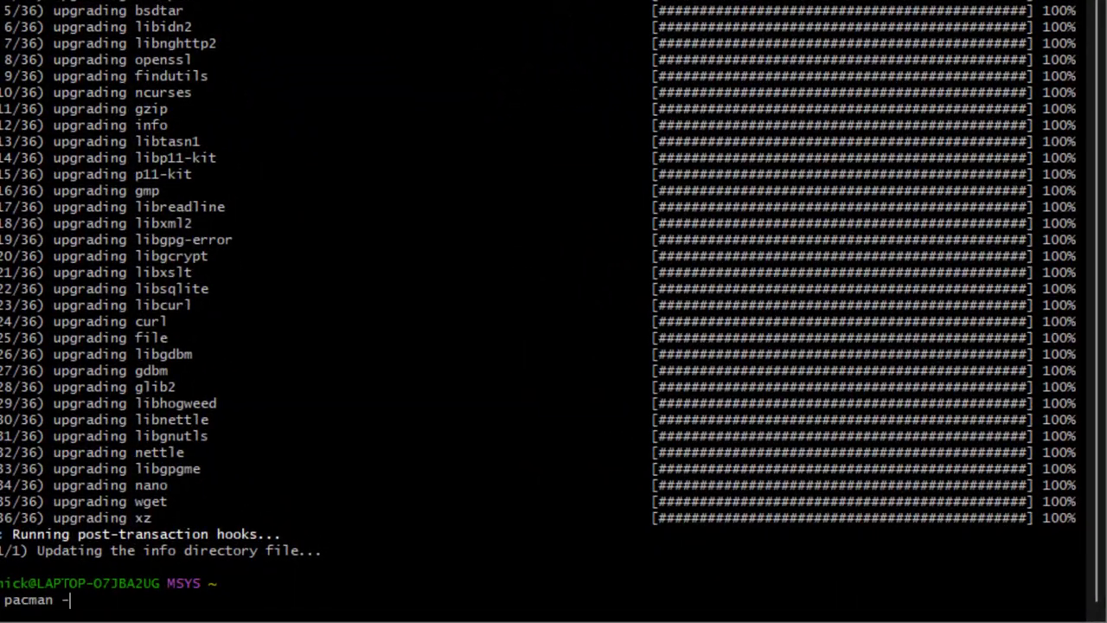
pyautogui.write('S gcc')
pyautogui.press('Return')
pyautogui.write('n')
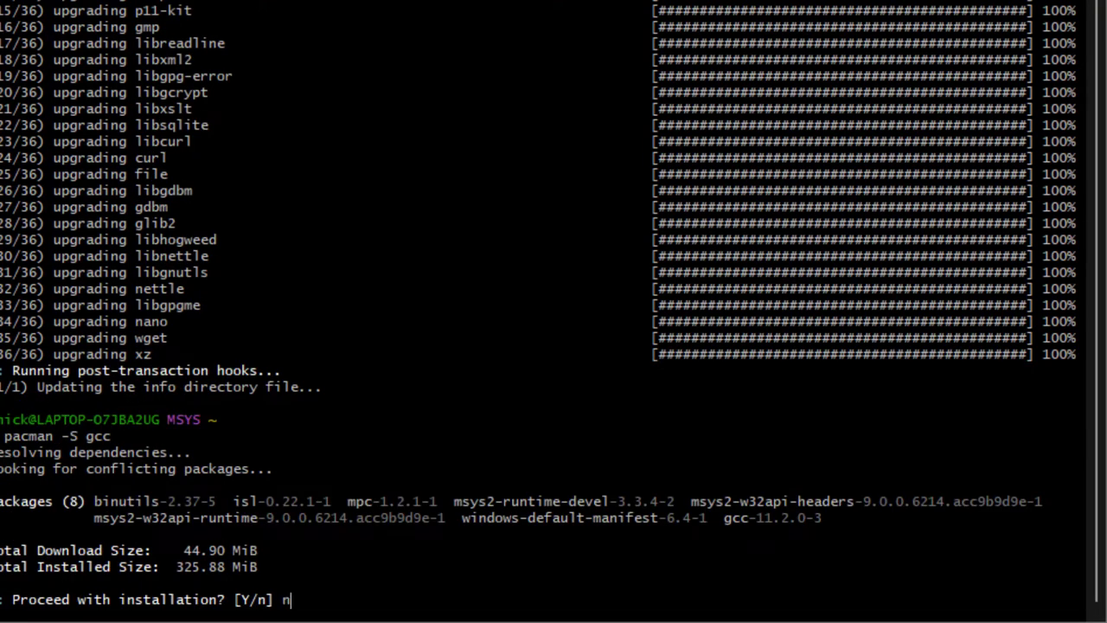
pyautogui.press('Return')
# - Search the package repositories for gcc with pacman -Ss gcc
pyautogui.write('pacman -')
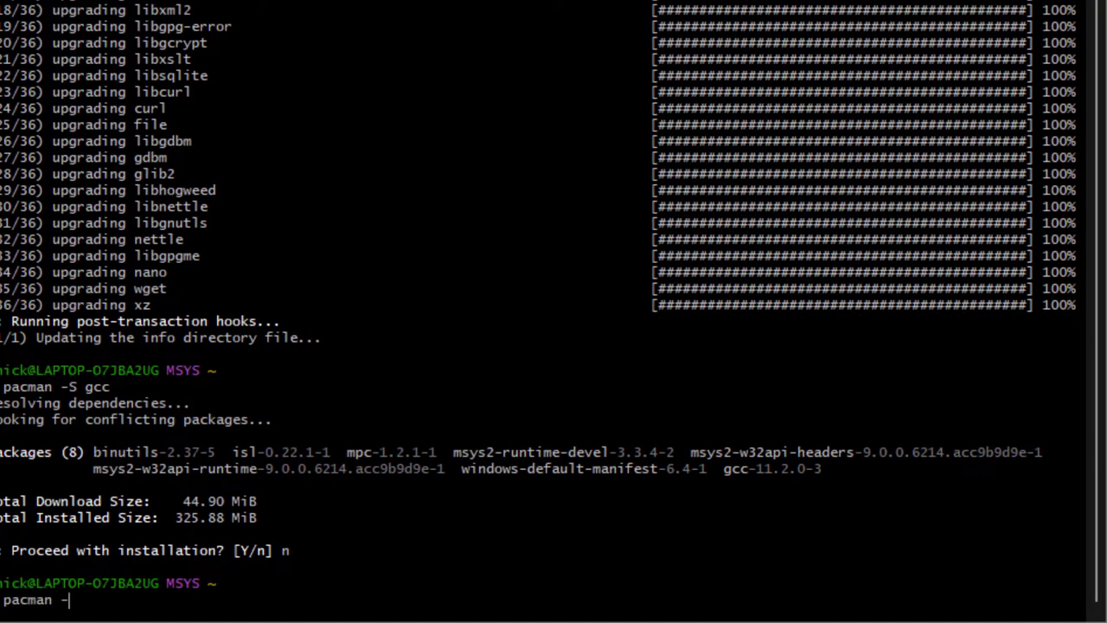
pyautogui.write('Ss gcc')
pyautogui.press('Return')
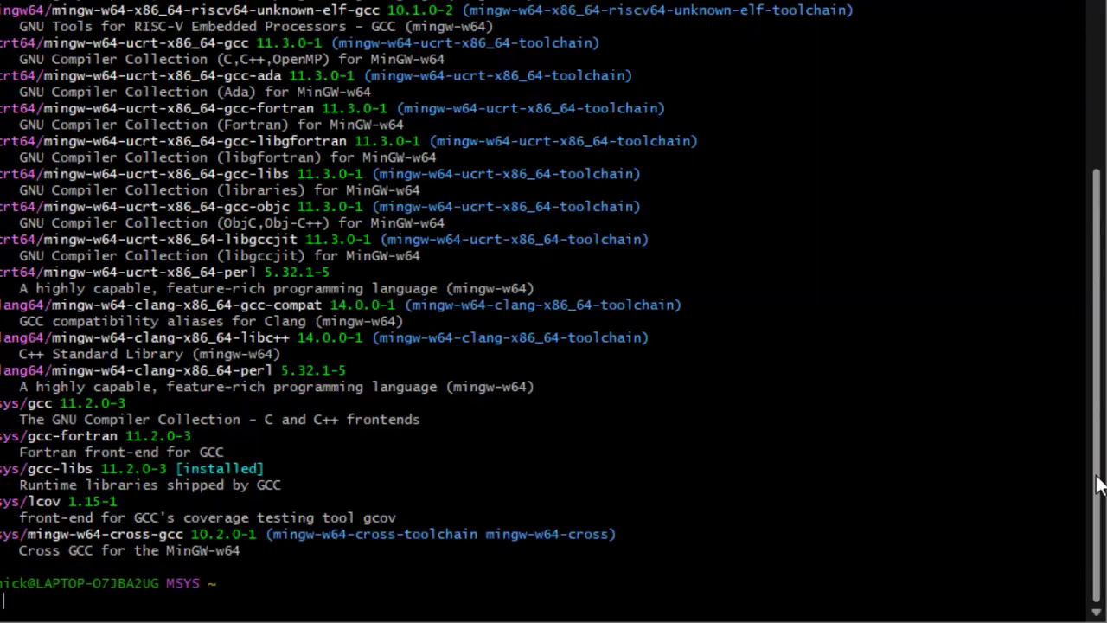
# - Examine the listed gcc packages, comparing their mingw64, ucrt64, clang64 and msys repository prefixes and the ARM package description
pyautogui.scroll(15, 1077, 320)
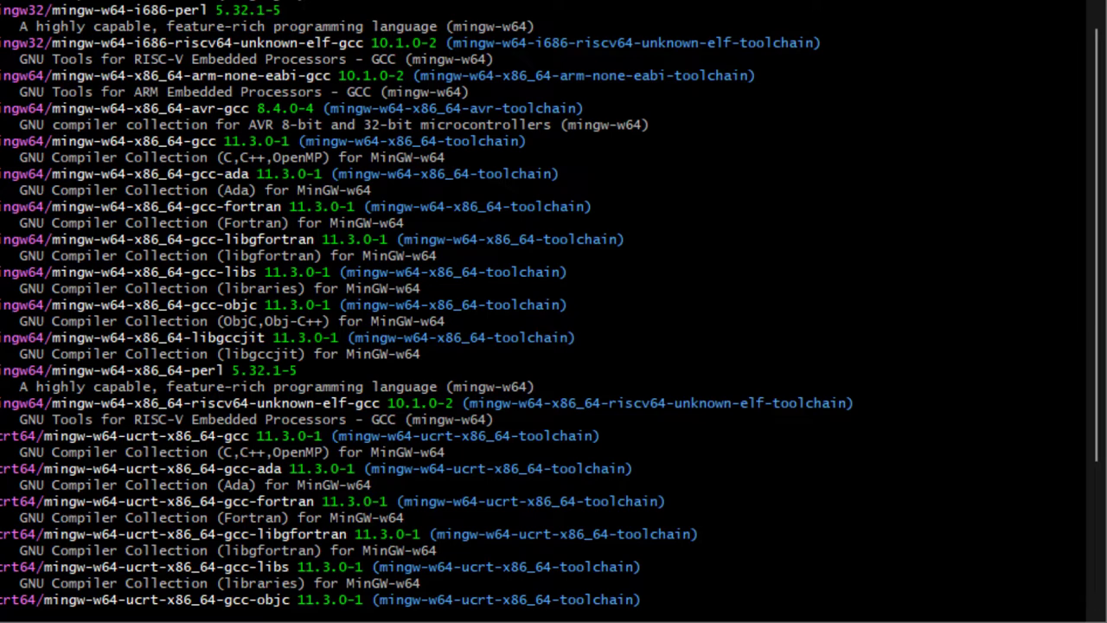
pyautogui.moveTo(0, 141); pyautogui.dragTo(52, 141)
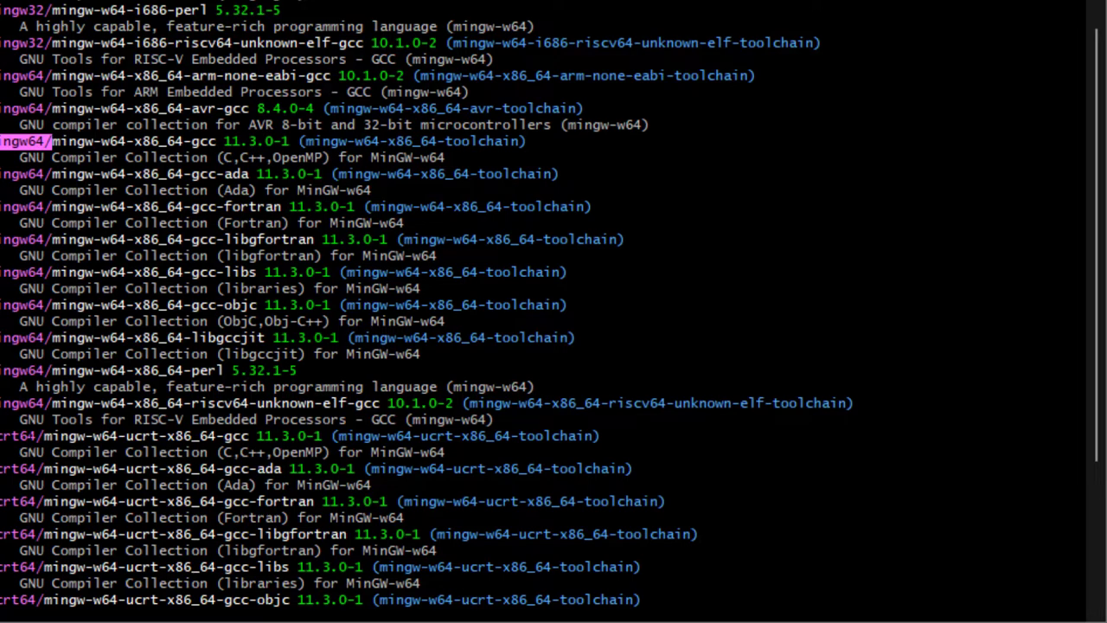
pyautogui.moveTo(1, 468); pyautogui.dragTo(29, 468)
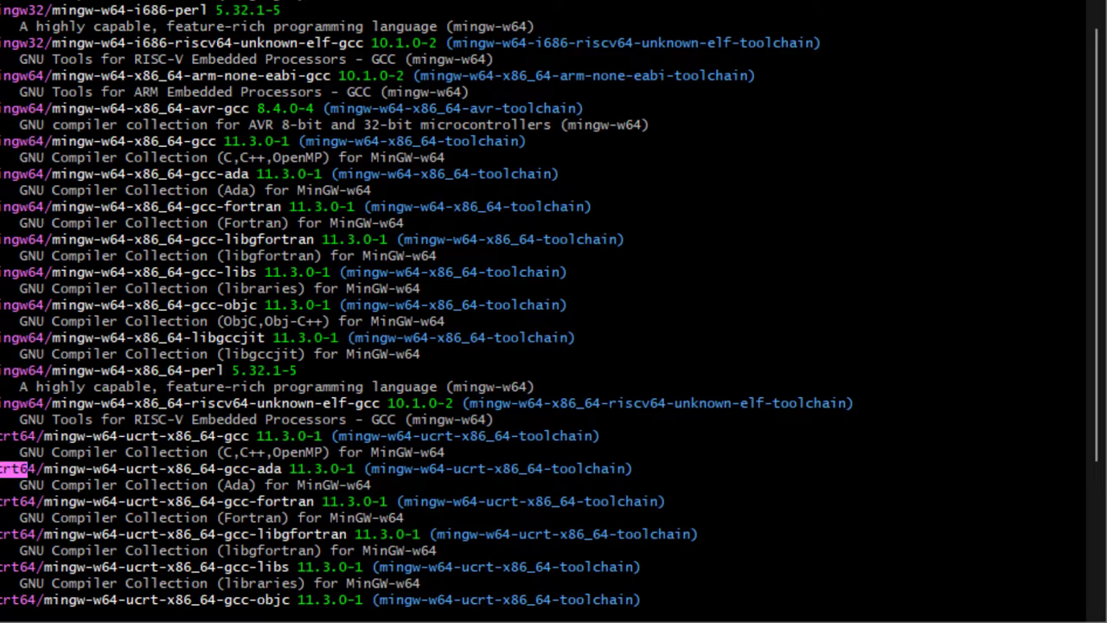
pyautogui.scroll(-8, 553, 311)
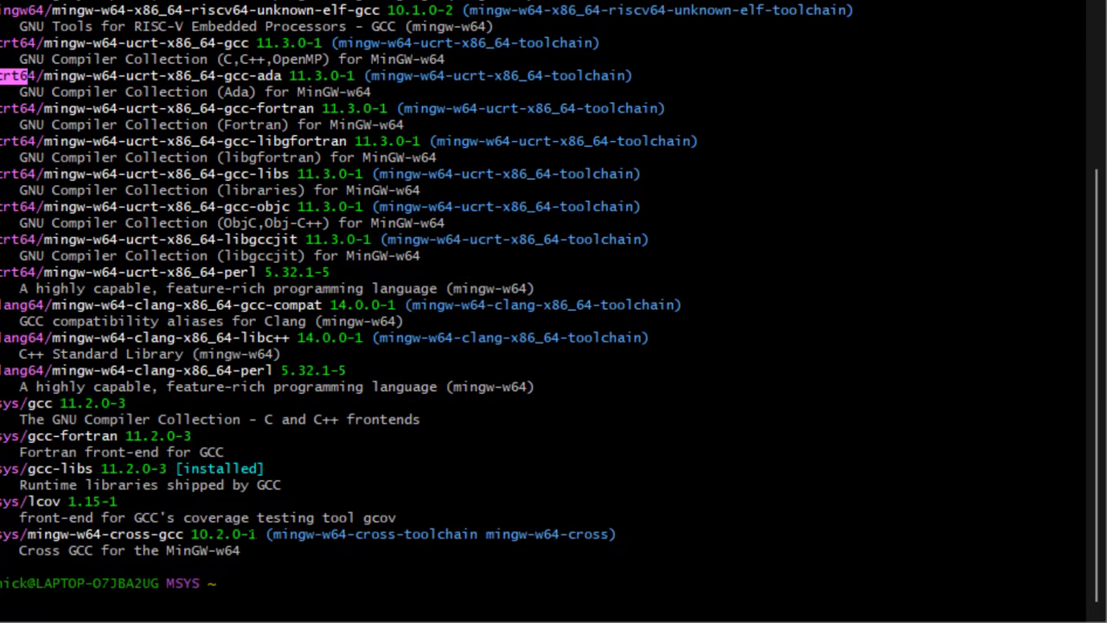
pyautogui.moveTo(19, 534); pyautogui.dragTo(0, 517)
pyautogui.doubleClick(22, 370)
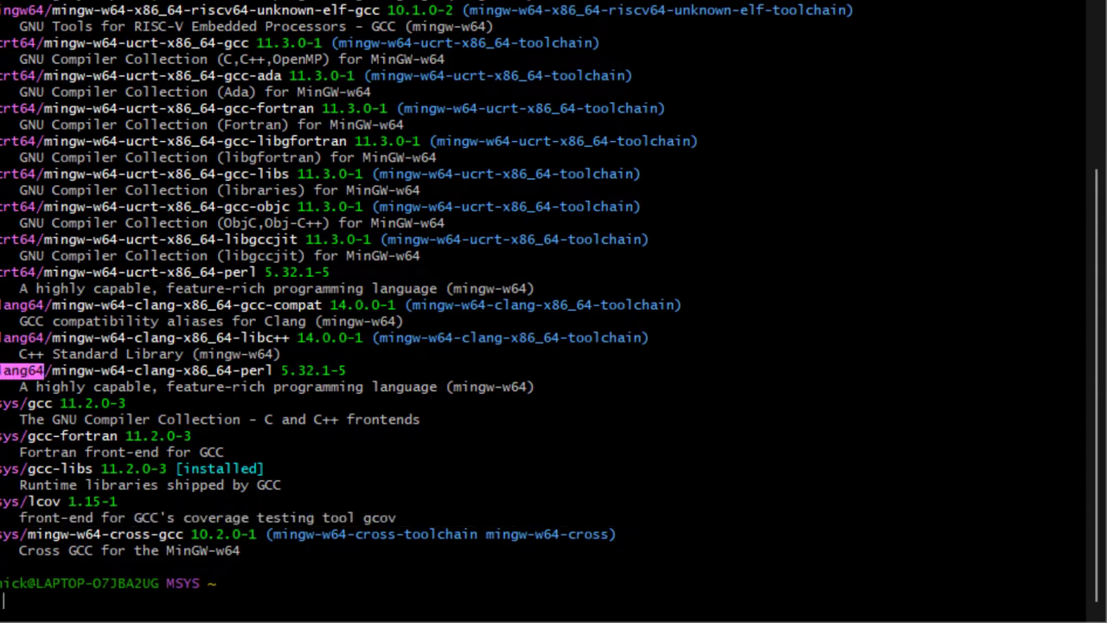
pyautogui.scroll(13, 553, 312)
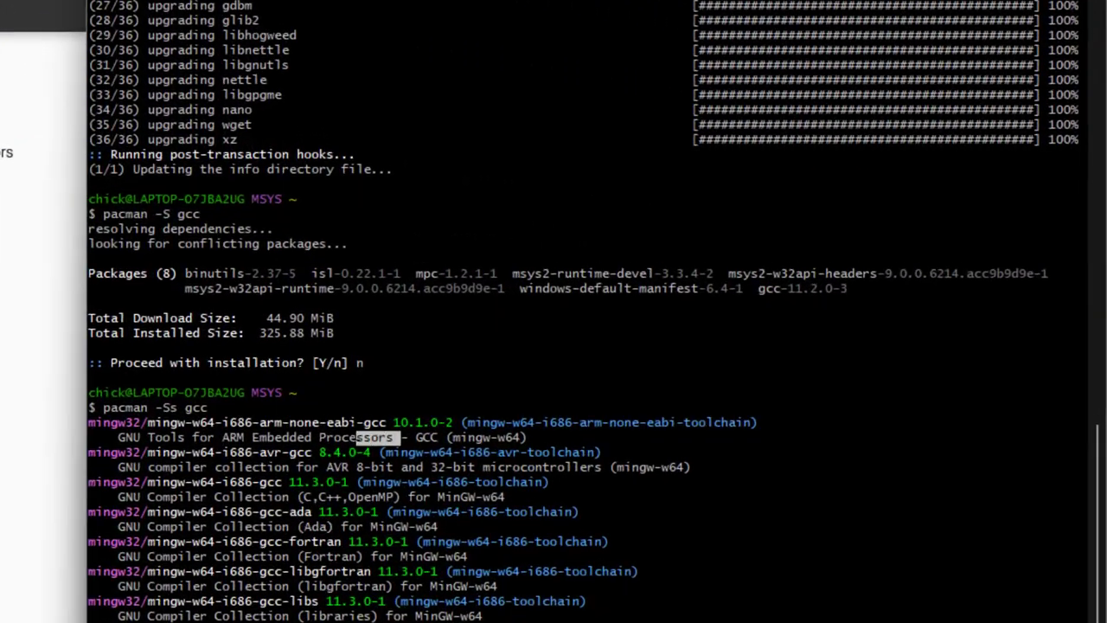
pyautogui.moveTo(725, 296); pyautogui.dragTo(616, 296)
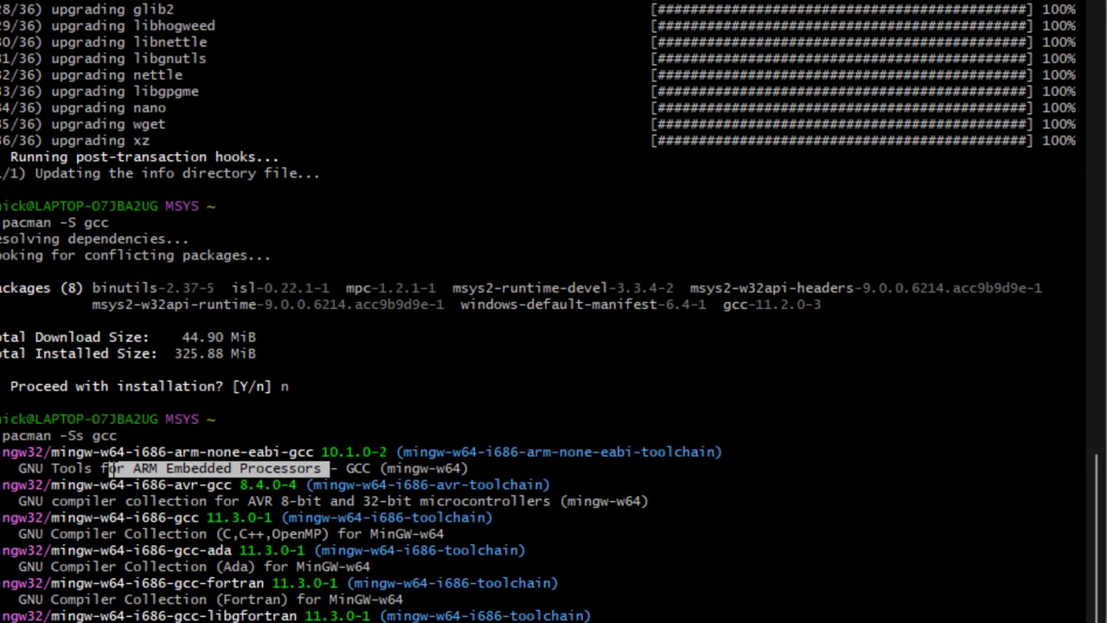
pyautogui.moveTo(120, 467); pyautogui.dragTo(128, 468)
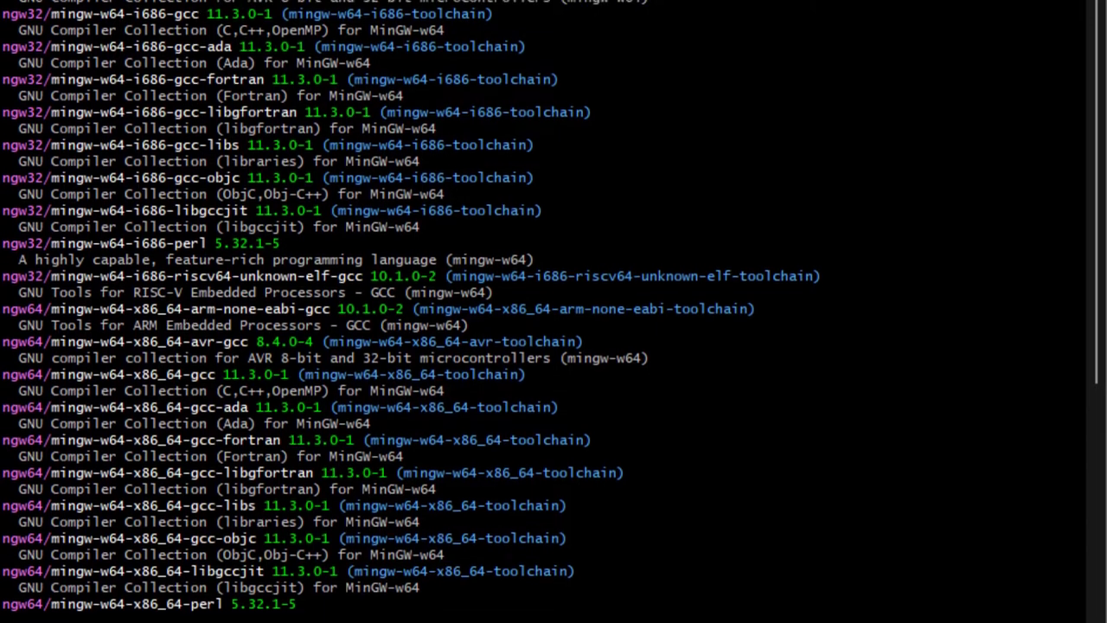
pyautogui.scroll(-12, 554, 311)
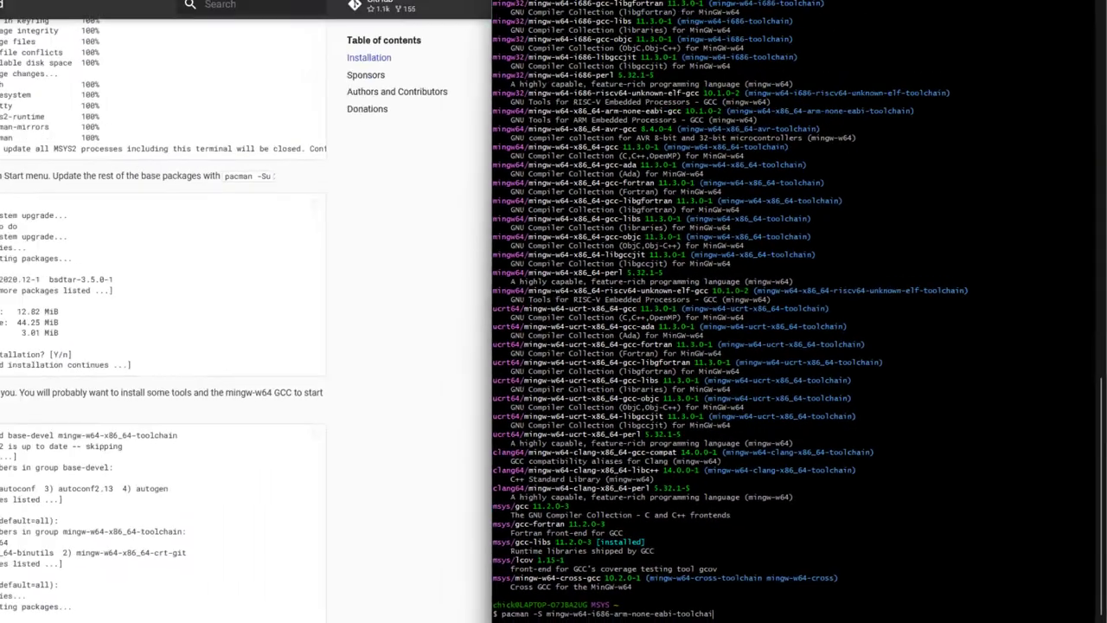
# - Clear the unexecuted install command for the mingw-w64-i686-arm-none-eabi toolchain from the prompt
pyautogui.press('BackSpace')
pyautogui.press('BackSpace')
pyautogui.press('BackSpace')
pyautogui.press('BackSpace')
pyautogui.press('BackSpace')
pyautogui.press('BackSpace')
pyautogui.press('BackSpace')
pyautogui.press('BackSpace')
pyautogui.press('BackSpace')
pyautogui.press('BackSpace')
pyautogui.press('BackSpace')
pyautogui.press('BackSpace')
pyautogui.press('BackSpace')
pyautogui.press('BackSpace')
pyautogui.press('BackSpace')
pyautogui.press('BackSpace')
pyautogui.press('BackSpace')
pyautogui.press('BackSpace')
pyautogui.press('BackSpace')
pyautogui.press('BackSpace')
pyautogui.press('BackSpace')
pyautogui.press('BackSpace')
pyautogui.press('BackSpace')
pyautogui.press('BackSpace')
pyautogui.press('BackSpace')
pyautogui.press('BackSpace')
pyautogui.press('BackSpace')
pyautogui.press('BackSpace')
pyautogui.press('BackSpace')
pyautogui.press('BackSpace')
pyautogui.press('BackSpace')
pyautogui.press('BackSpace')
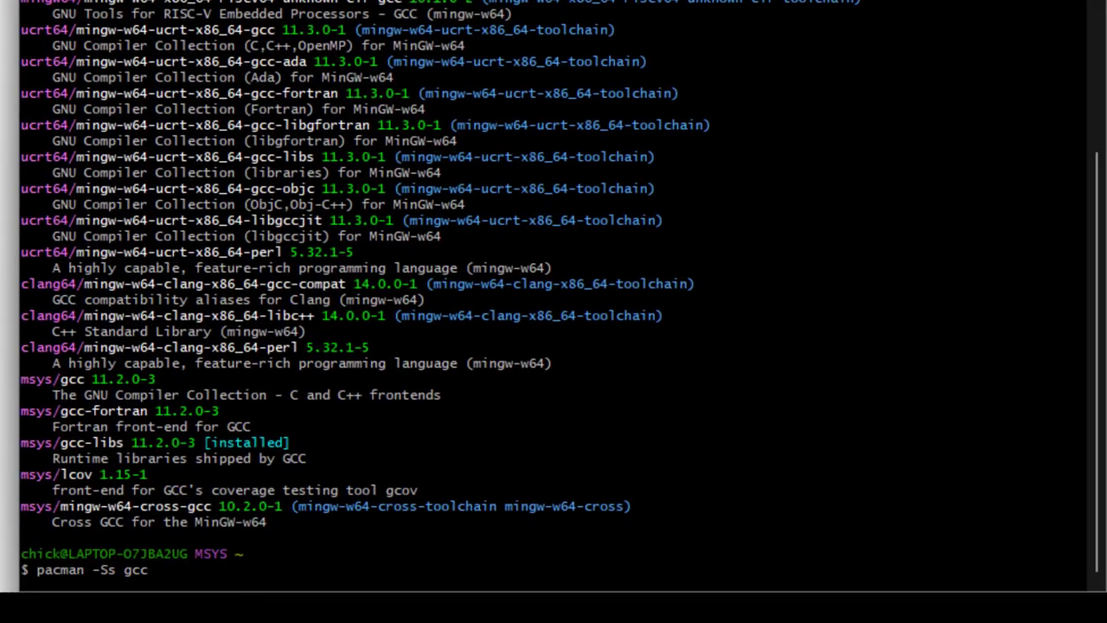
# - Query the locally installed packages for gcc and clang with pacman -Qs gcc and pacman -Qs clang
pyautogui.press('BackSpace')
pyautogui.press('BackSpace')
pyautogui.press('BackSpace')
pyautogui.press('BackSpace')
pyautogui.press('BackSpace')
pyautogui.press('BackSpace')
pyautogui.write('Qs gcc')
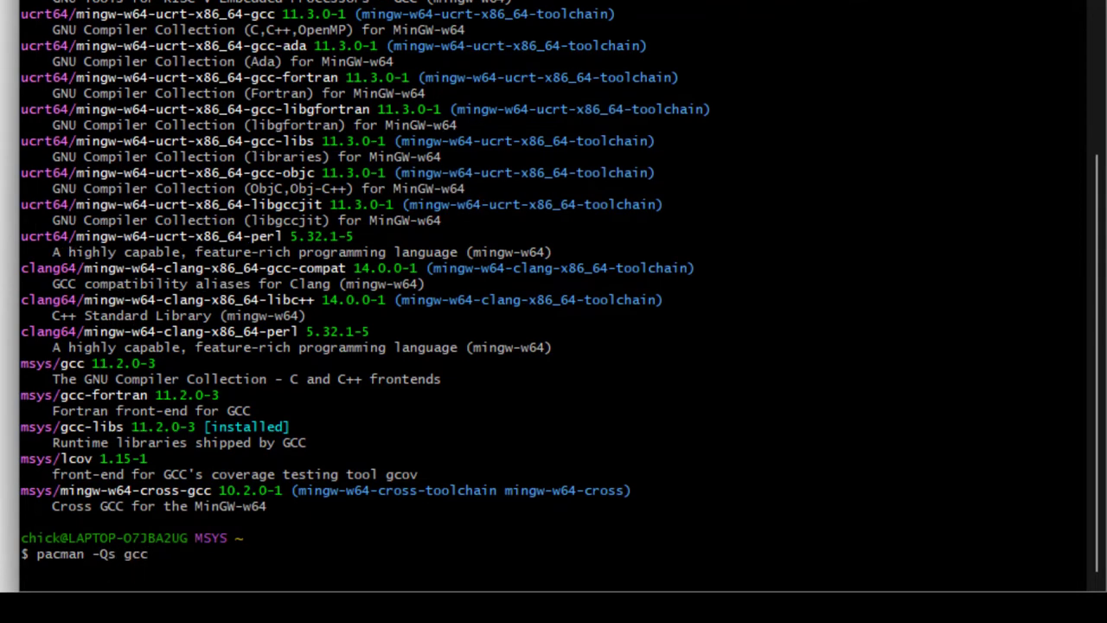
pyautogui.press('Return')
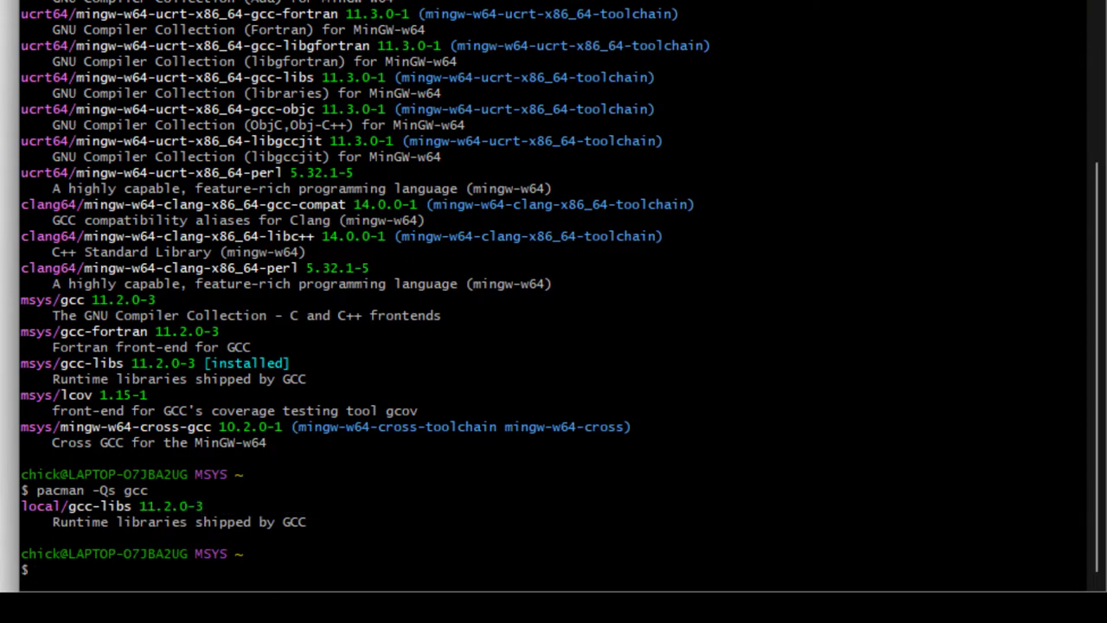
pyautogui.write('pacman -Qs clang')
pyautogui.press('Return')
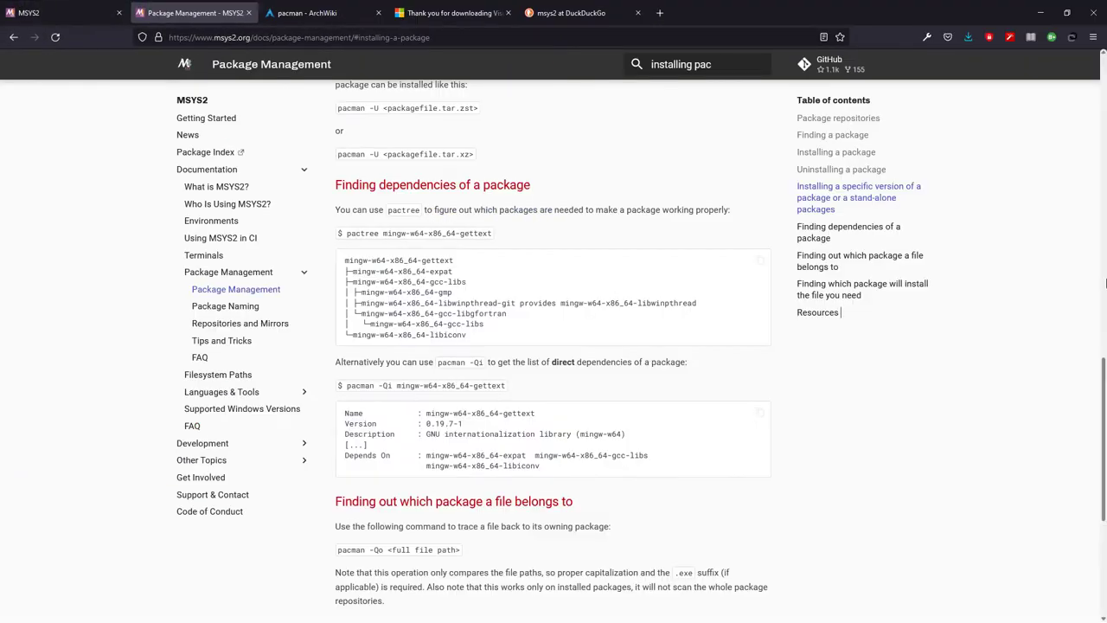
# - In the browser, examine the MSYS2 Package Management sections on uninstalling packages, installing specific versions with pacman -U, and finding dependencies with pactree
pyautogui.moveTo(1105, 431); pyautogui.dragTo(1104, 336)
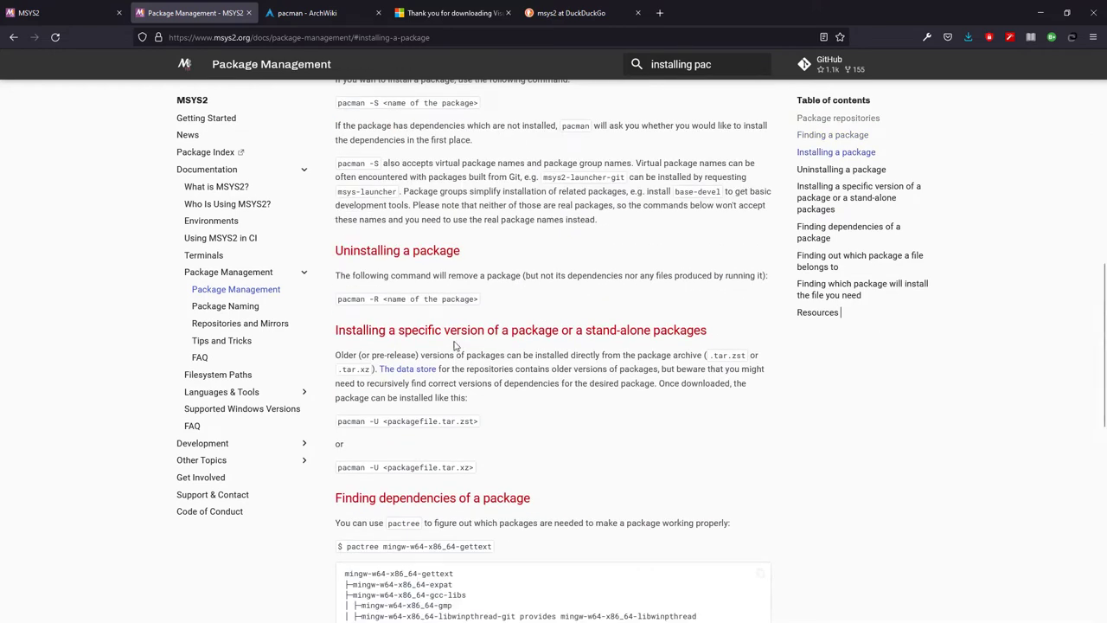
pyautogui.doubleClick(376, 298)
pyautogui.scroll(-3, 1103, 307)
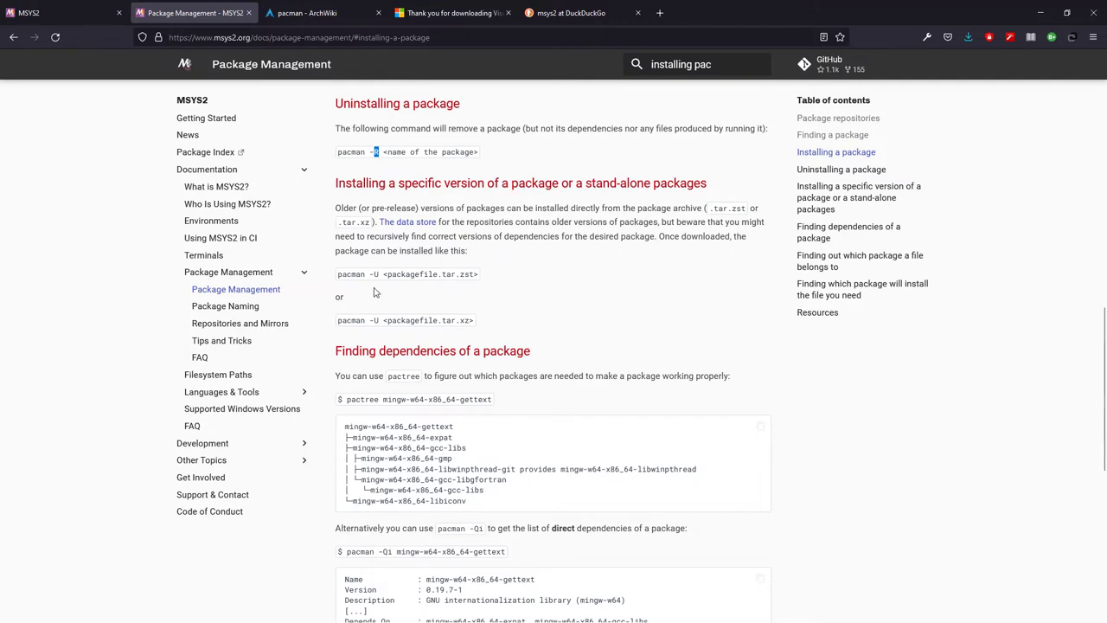
pyautogui.click(347, 274)
pyautogui.doubleClick(347, 274)
pyautogui.click(443, 274)
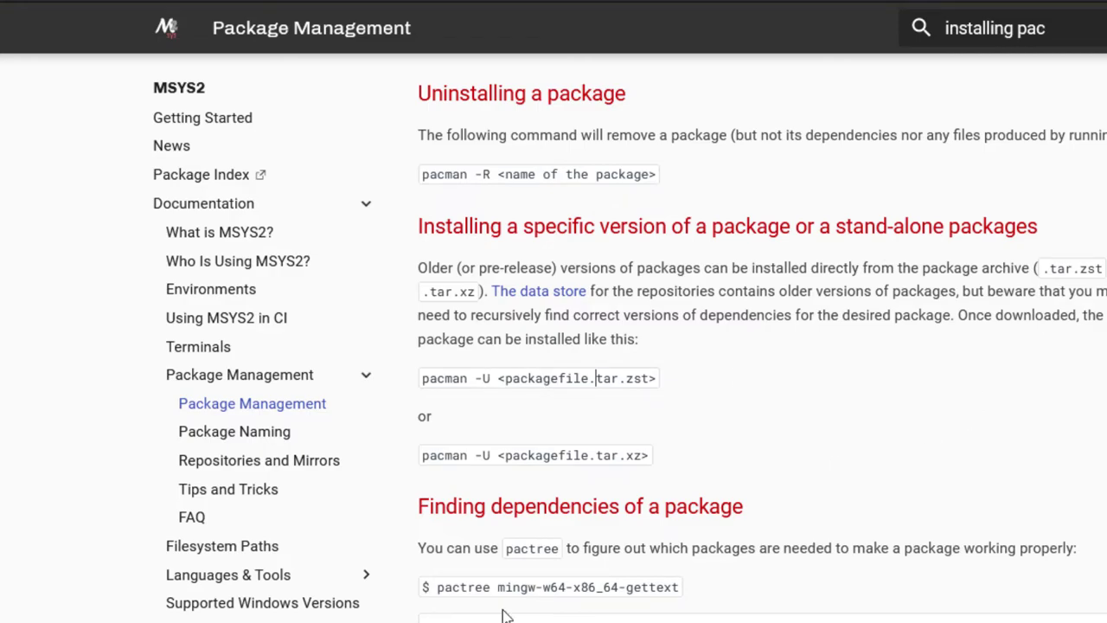
pyautogui.moveTo(505, 615); pyautogui.dragTo(367, 600)
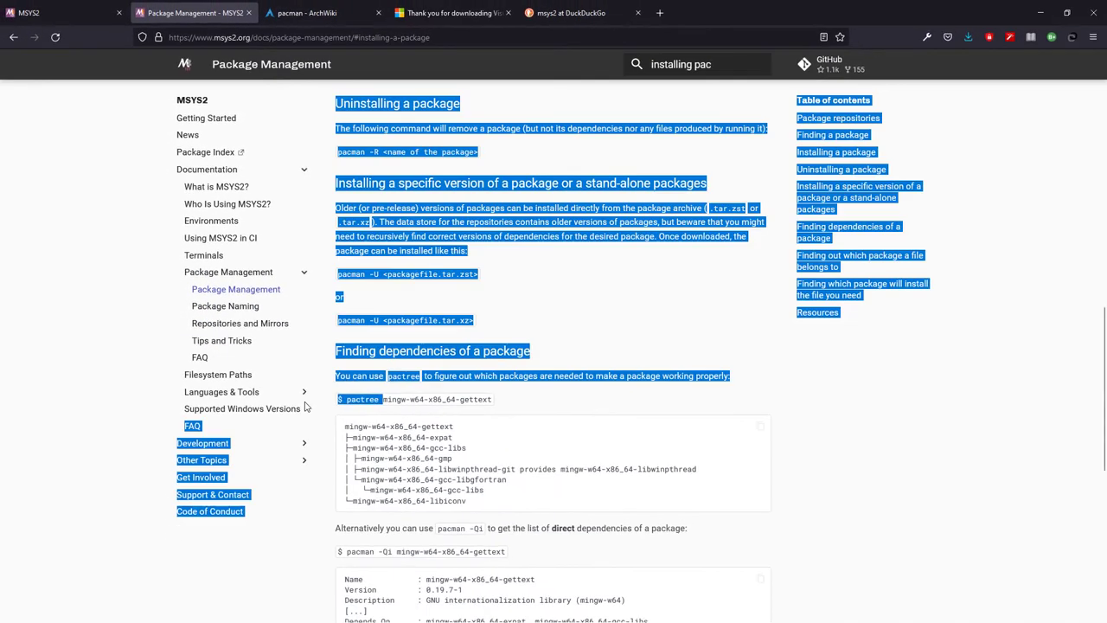
pyautogui.click(516, 409)
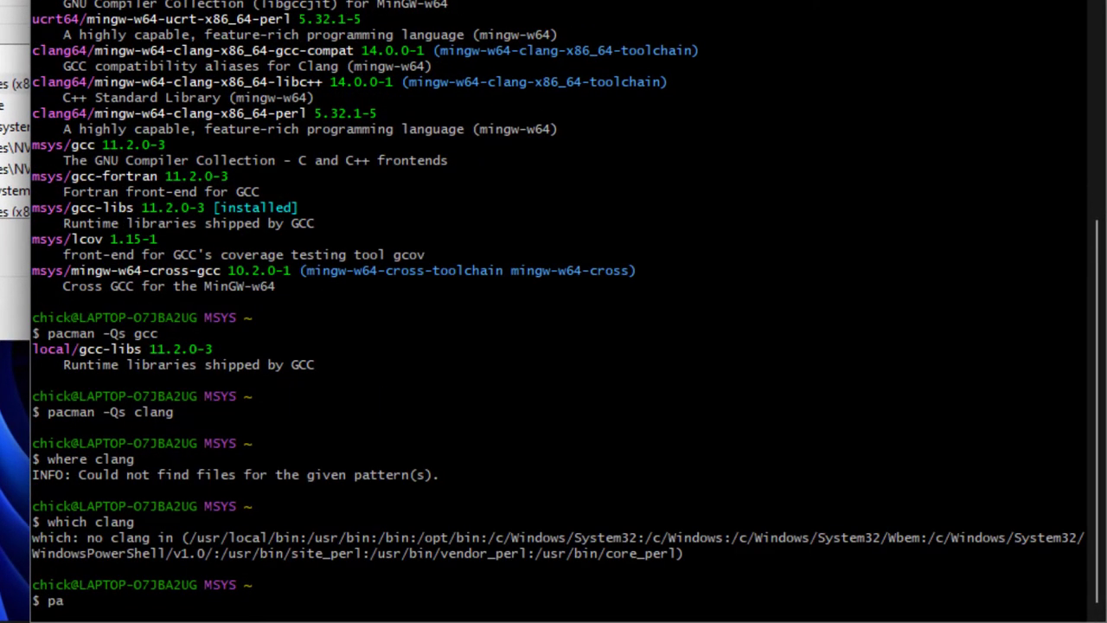
# - In the MSYS2 terminal, search the repositories for clang with pacman -Ss clang and look through the listed packages
pyautogui.write('cman -Ss clan')
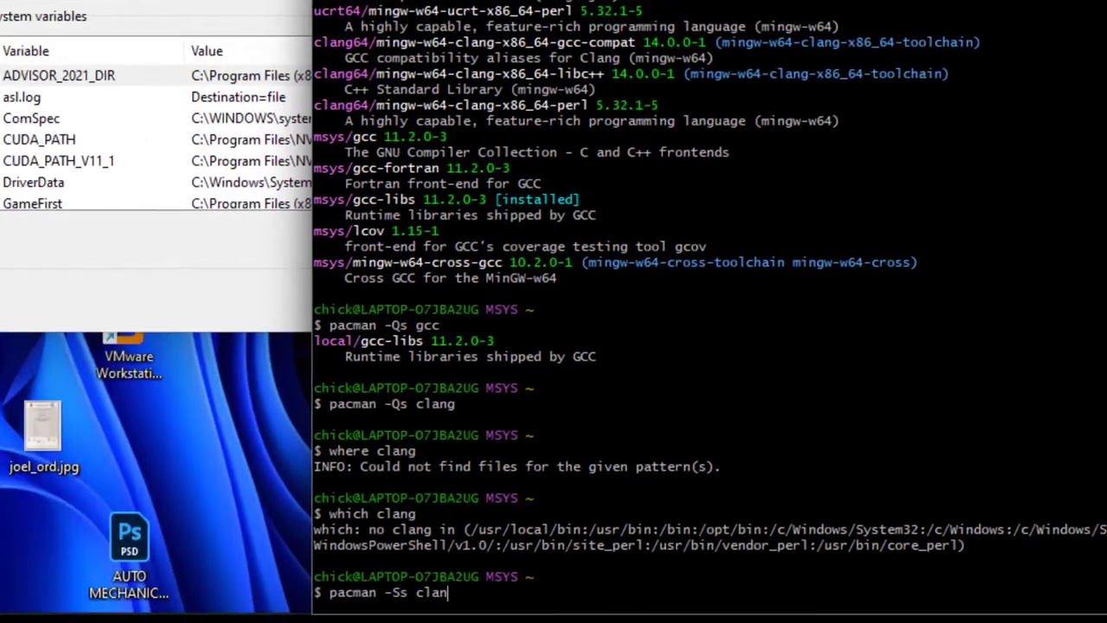
pyautogui.write('g')
pyautogui.press('Return')
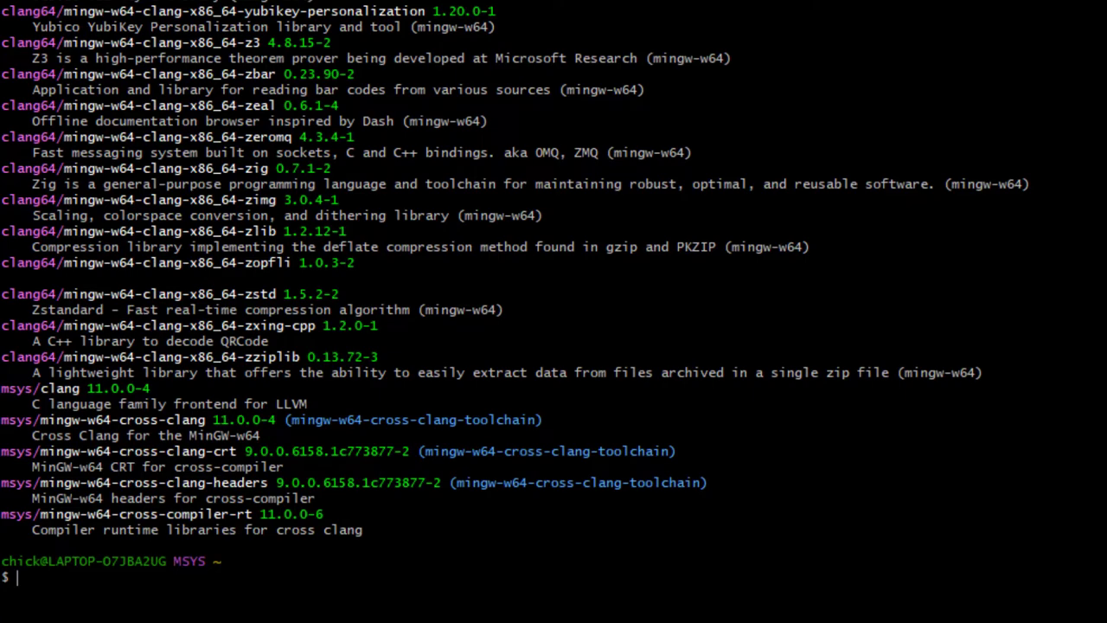
pyautogui.scroll(10, 553, 311)
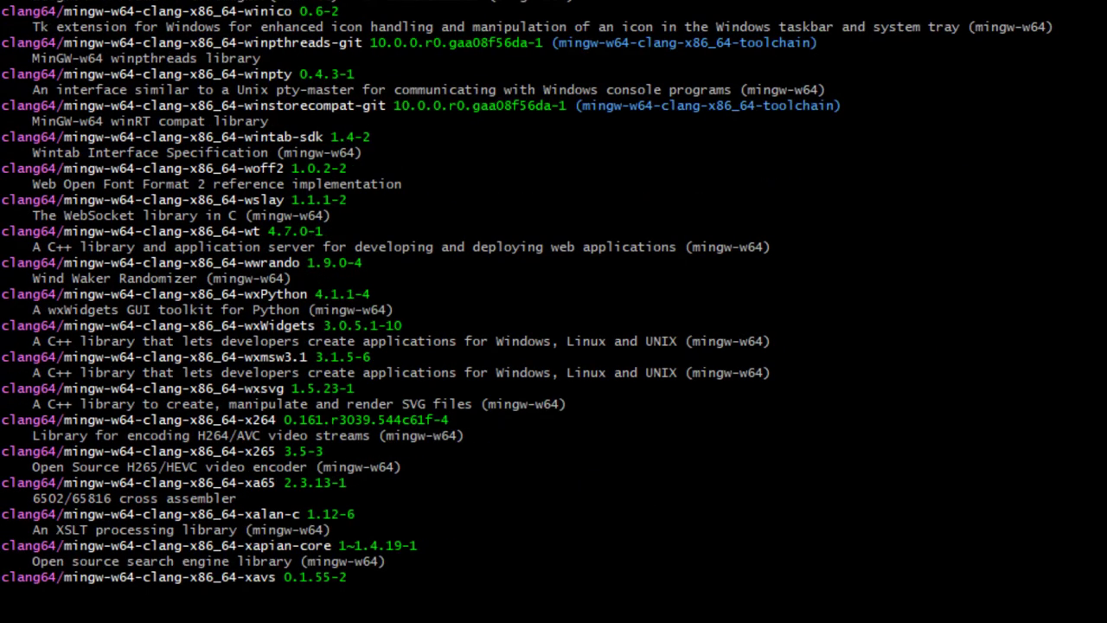
# - Look back through the clang64 packages in the pacman search output, then return to the prompt at its end
pyautogui.scroll(15, 554, 312)
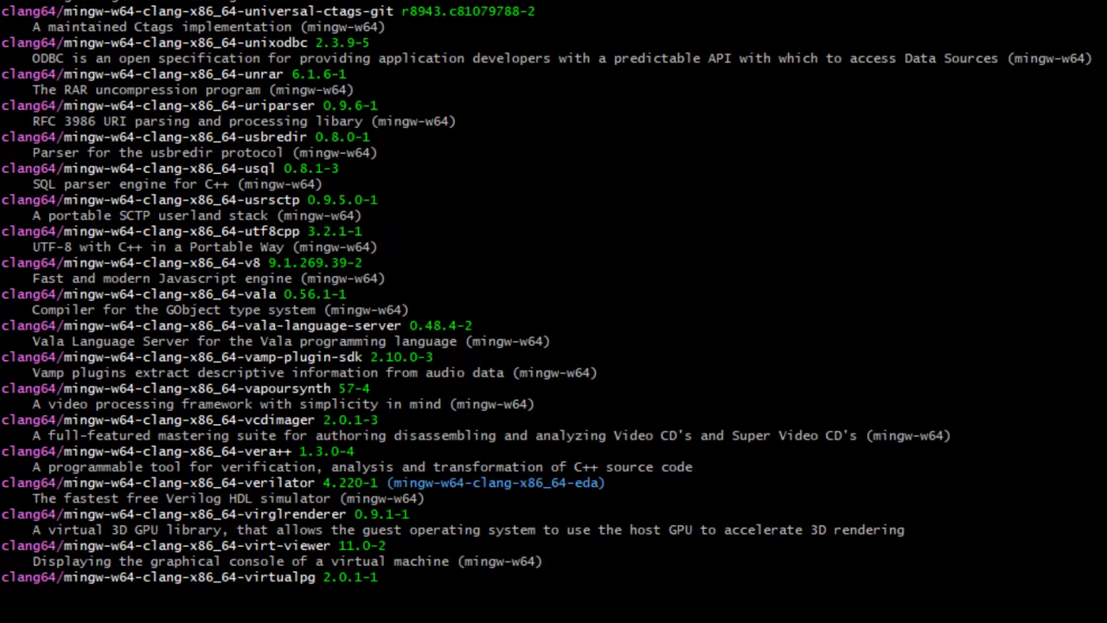
pyautogui.scroll(15, 554, 311)
pyautogui.scroll(10, 554, 311)
pyautogui.scroll(-1, 553, 312)
pyautogui.scroll(10, 553, 311)
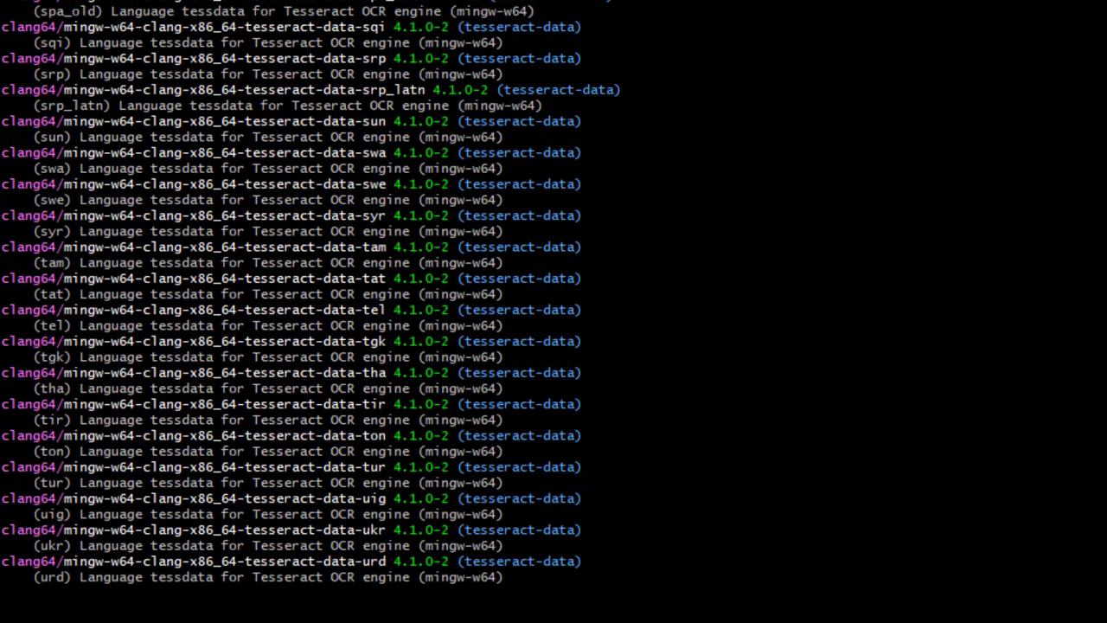
pyautogui.scroll(12, 553, 312)
pyautogui.scroll(-3, 554, 312)
pyautogui.scroll(5, 554, 311)
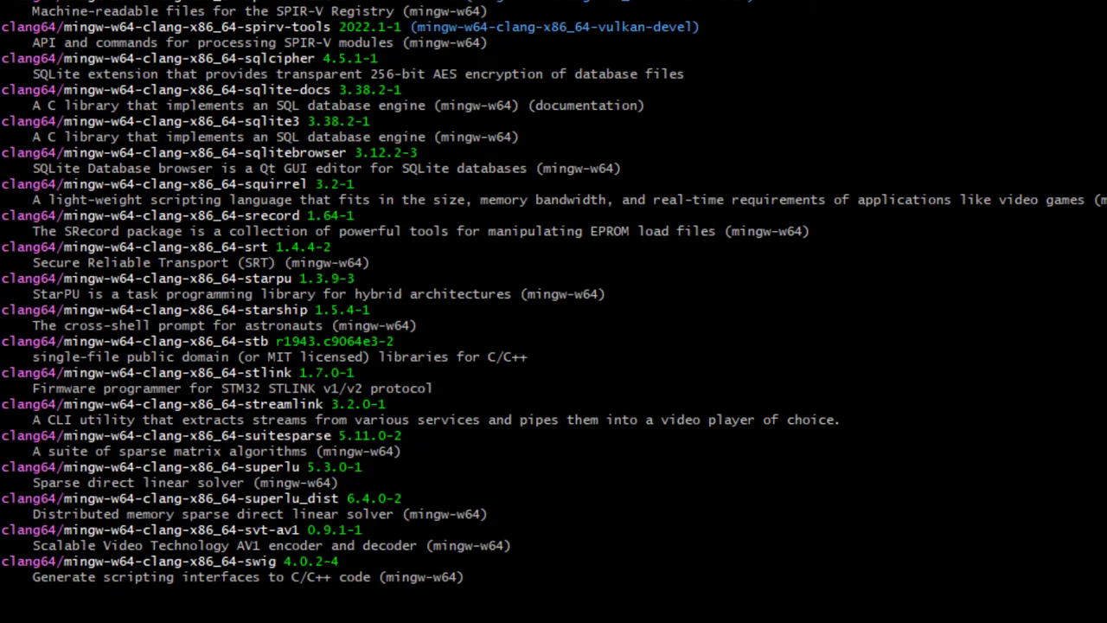
pyautogui.scroll(2, 553, 312)
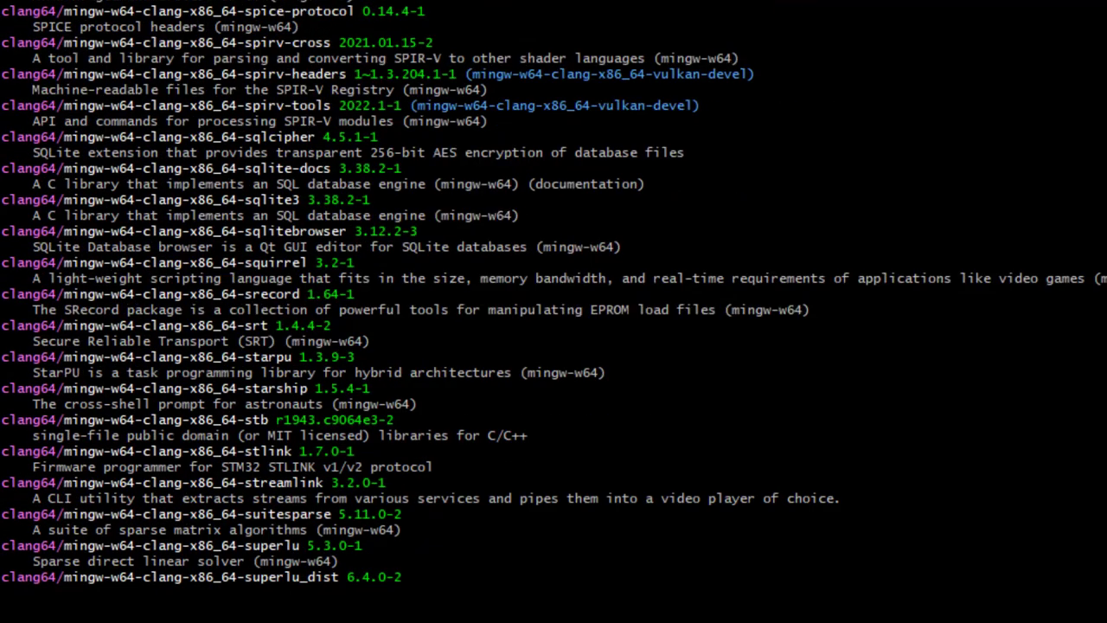
pyautogui.scroll(-20, 553, 311)
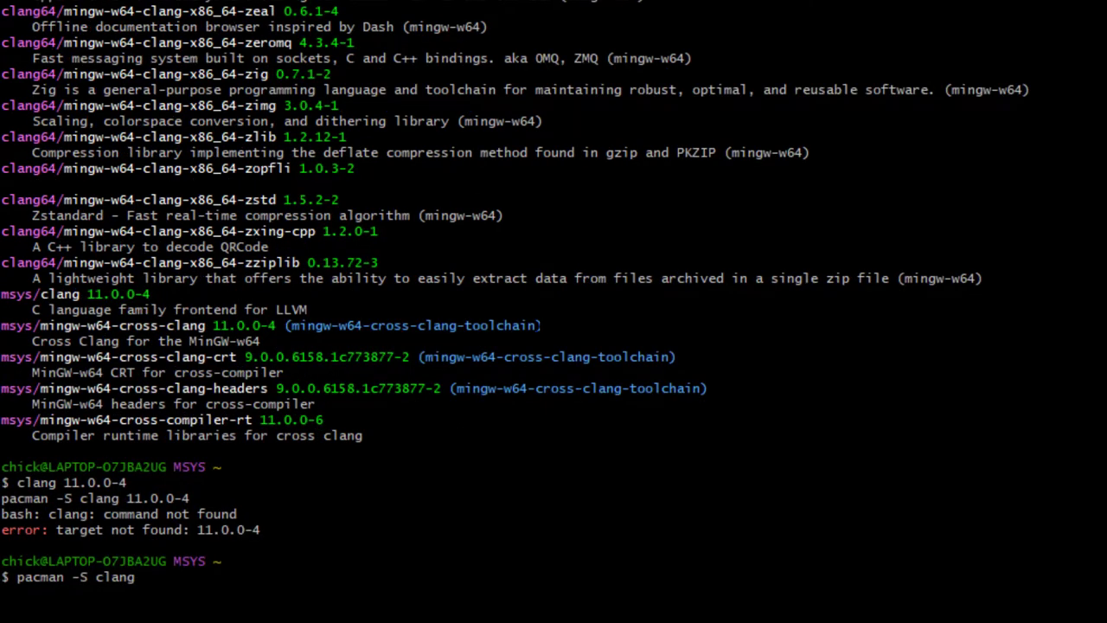
# - Install the mingw-w64-cross-clang-toolchain package group with pacman -S, leaving out the closing parenthesis from the listing
pyautogui.moveTo(542, 325); pyautogui.dragTo(299, 325)
pyautogui.rightClick(300, 327)
pyautogui.click(412, 12)
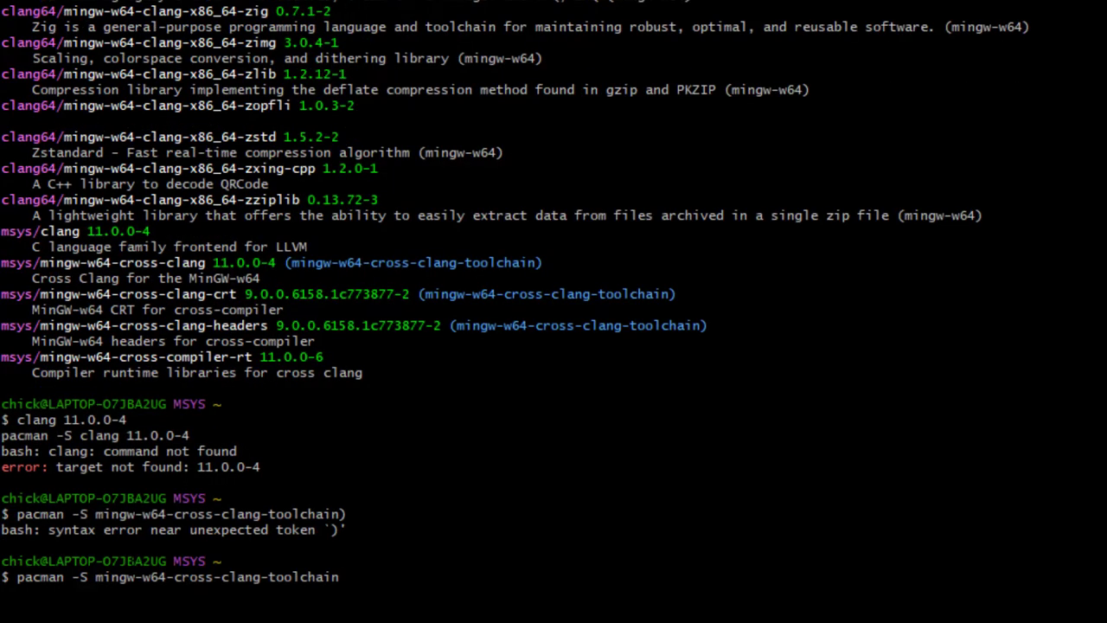
pyautogui.press('Return')
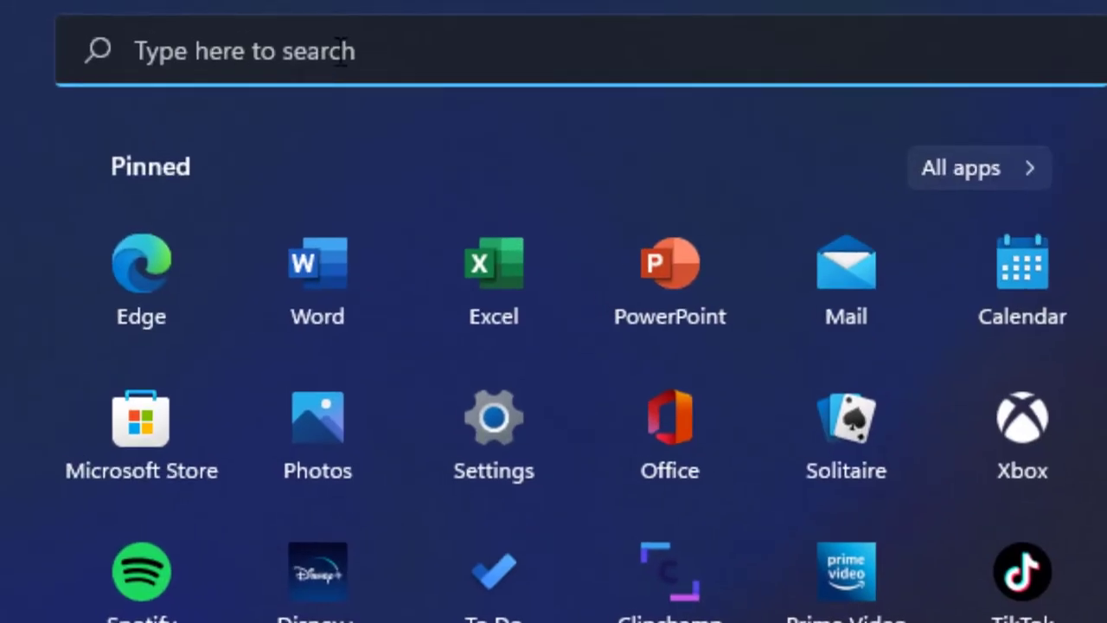
# - Search Windows for cmd and launch the x64_x86 Cross Tools Command Prompt for VS 2019 as administrator
pyautogui.click(340, 51)
pyautogui.write('cmd')
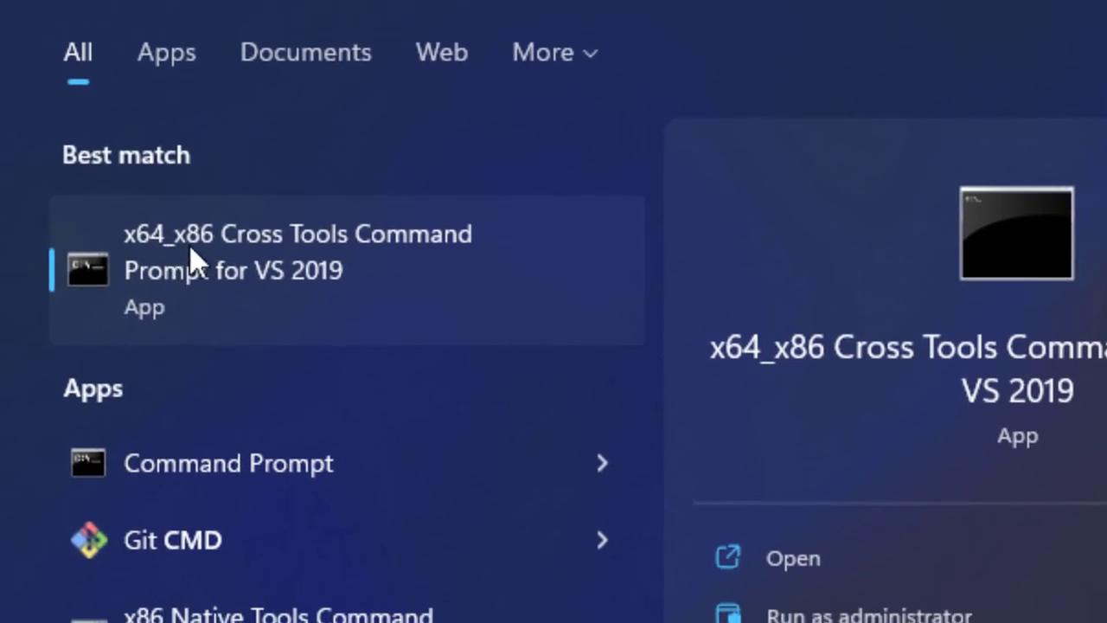
pyautogui.rightClick(345, 265)
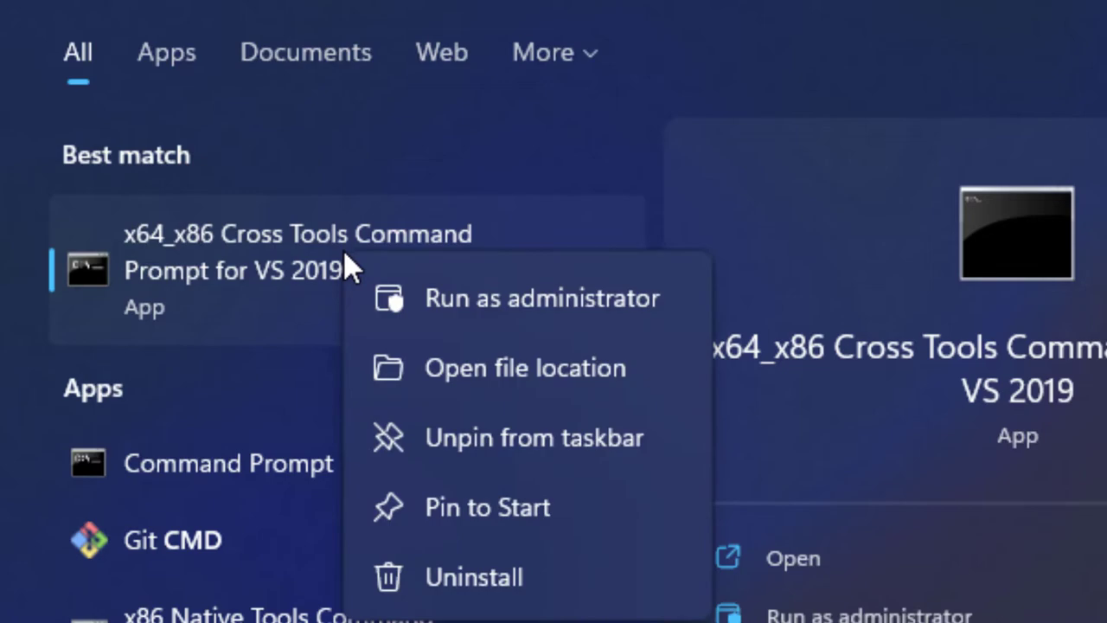
pyautogui.click(449, 298)
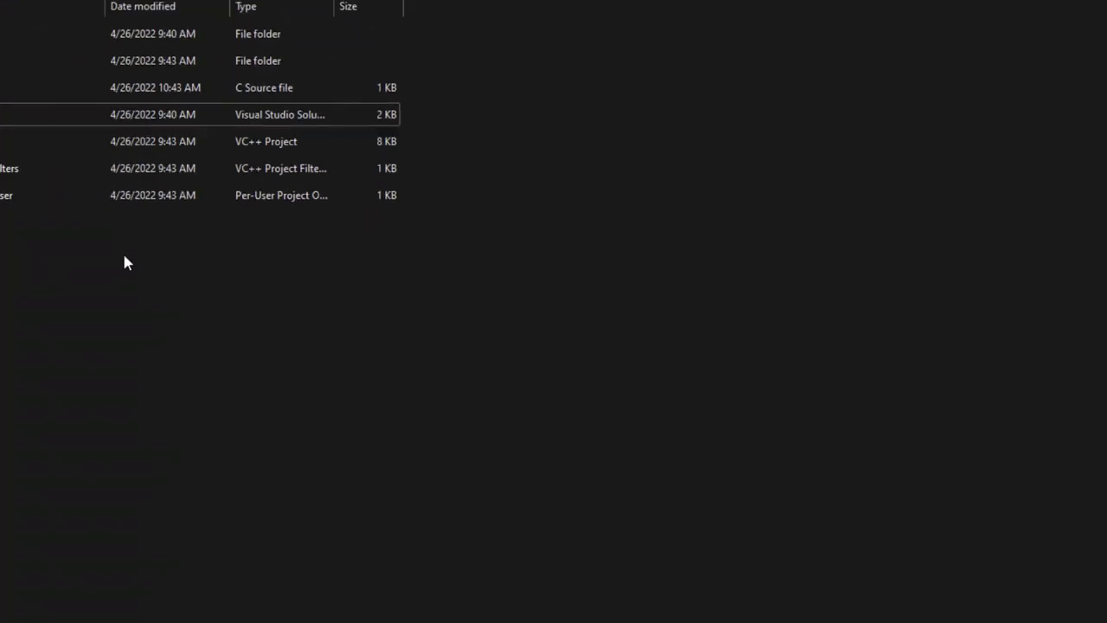
# - Copy the HelloWorld folder's path from File Explorer and change the VS 2019 command prompt's directory to C:\Dev\HelloWorld
pyautogui.click(230, 62)
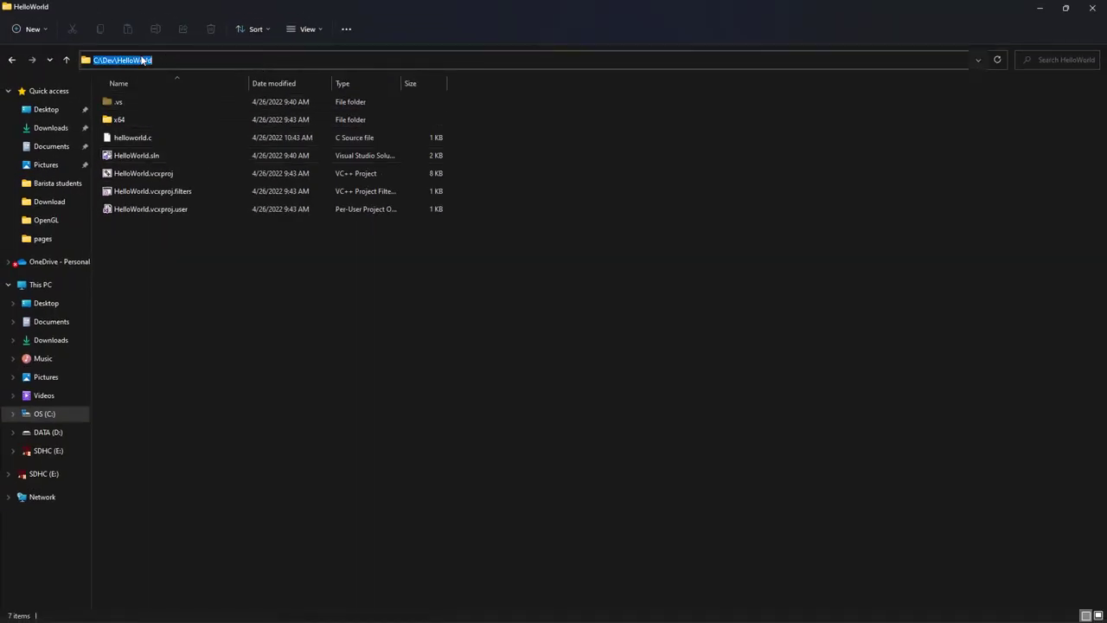
pyautogui.click(745, 611)
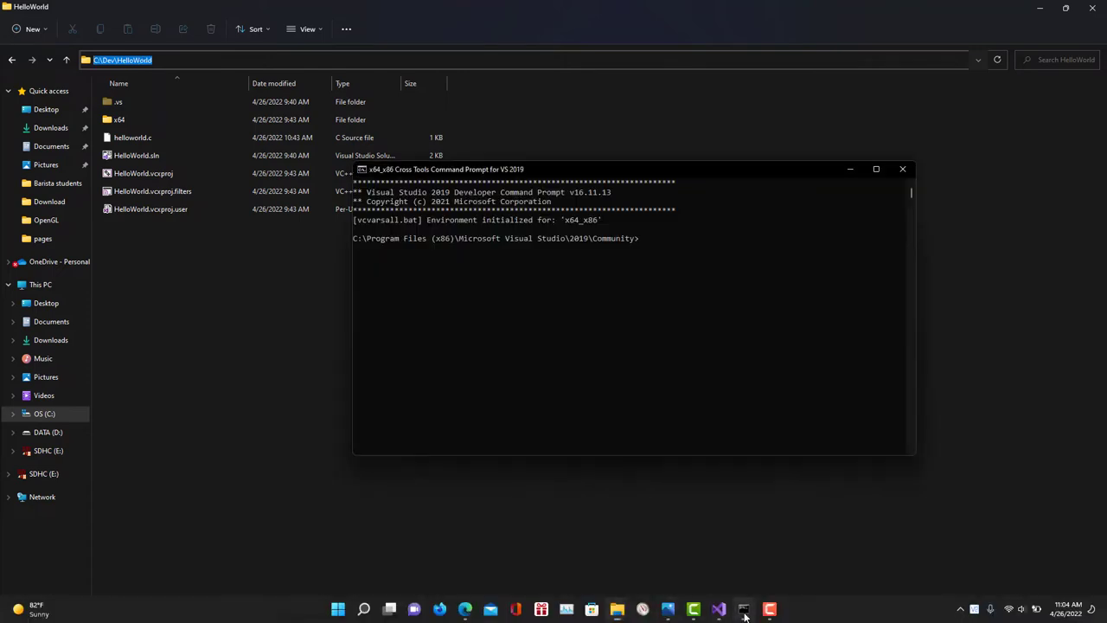
pyautogui.click(624, 291)
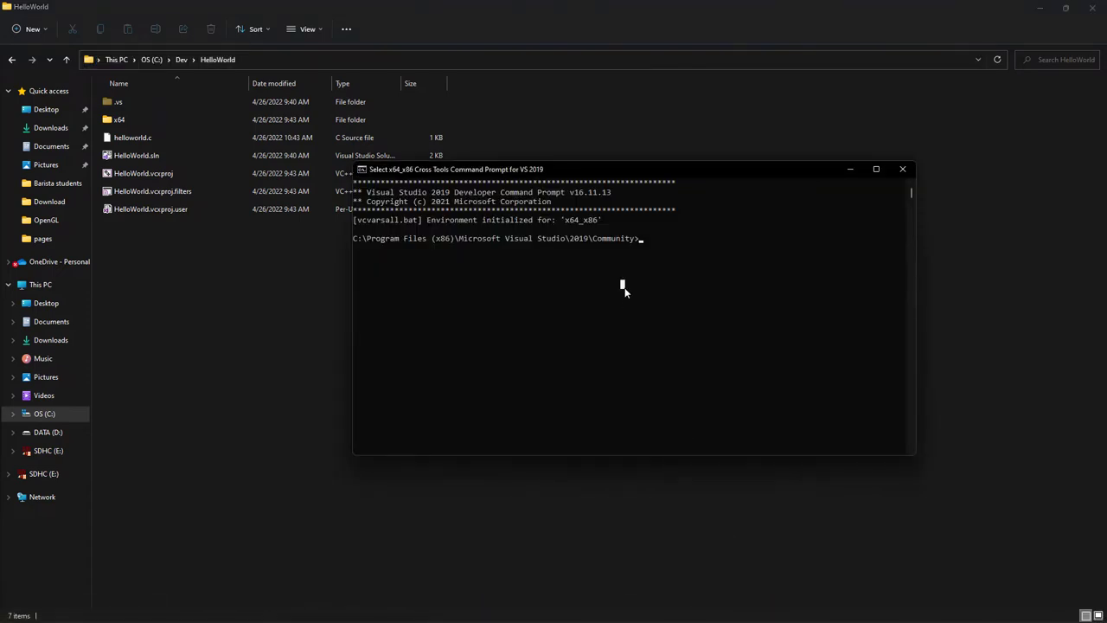
pyautogui.write('cd')
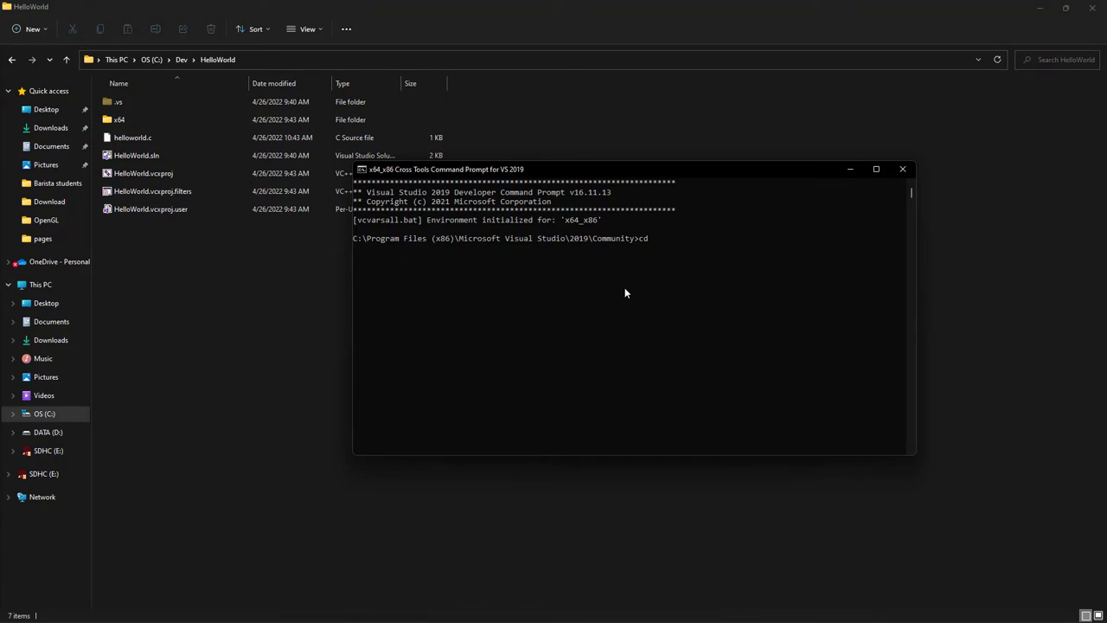
pyautogui.hotkey('ctrl', 'v')
pyautogui.press('Return')
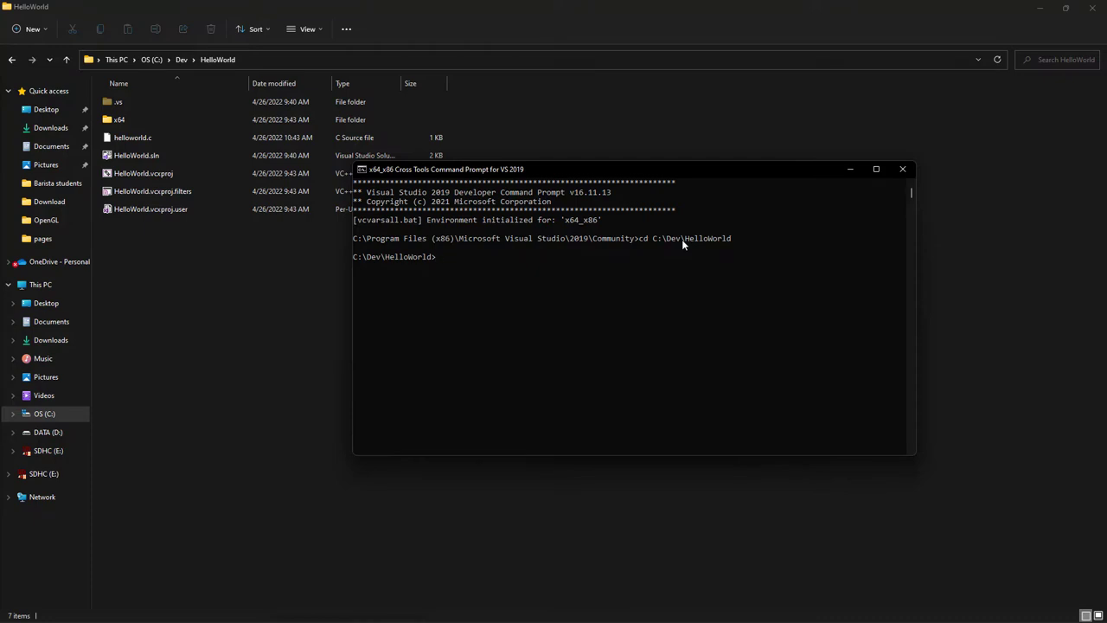
# - Compile helloworld.c with the Microsoft cl compiler
pyautogui.write('cl he')
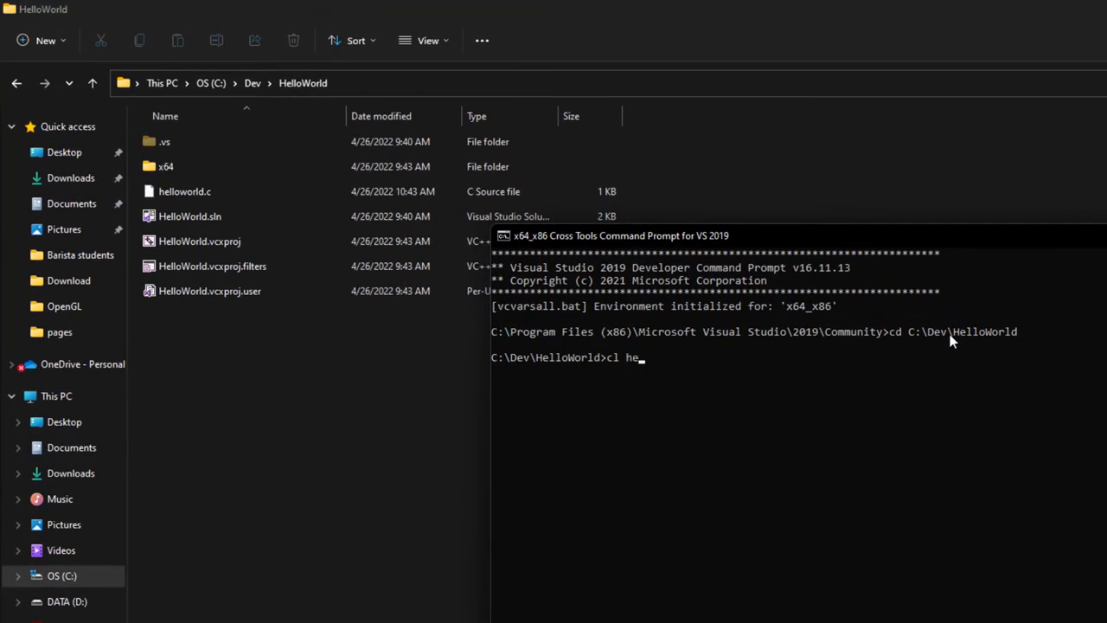
pyautogui.press('Tab')
pyautogui.press('Return')
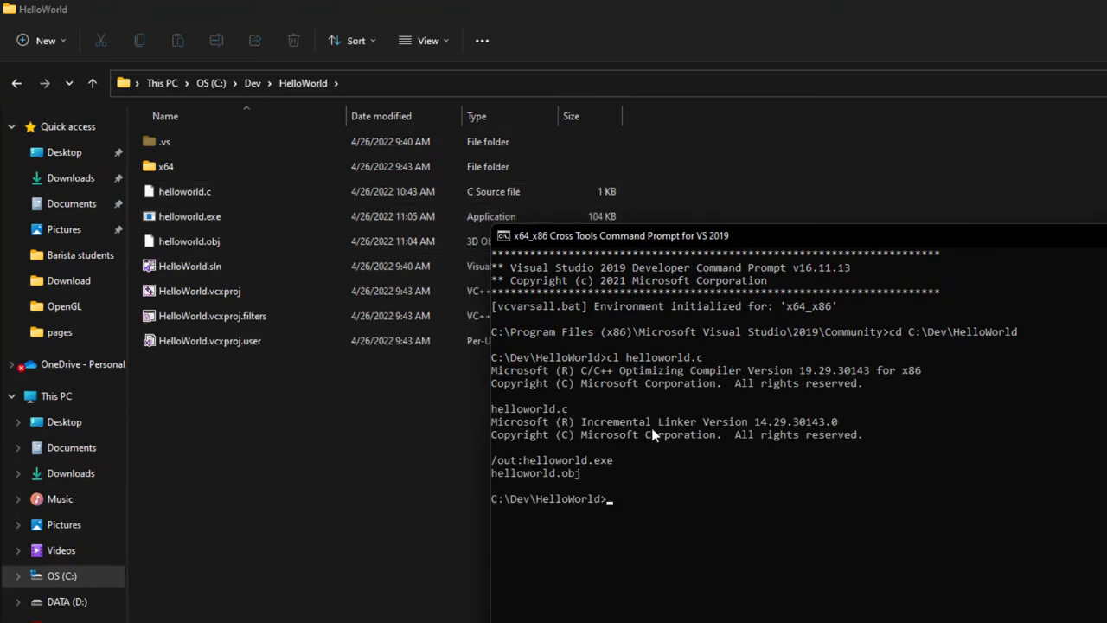
# - Run helloworld.exe from the command prompt and dismiss its pause to end the program
pyautogui.write('hell')
pyautogui.press('Tab')
pyautogui.press('Tab')
pyautogui.press('Return')
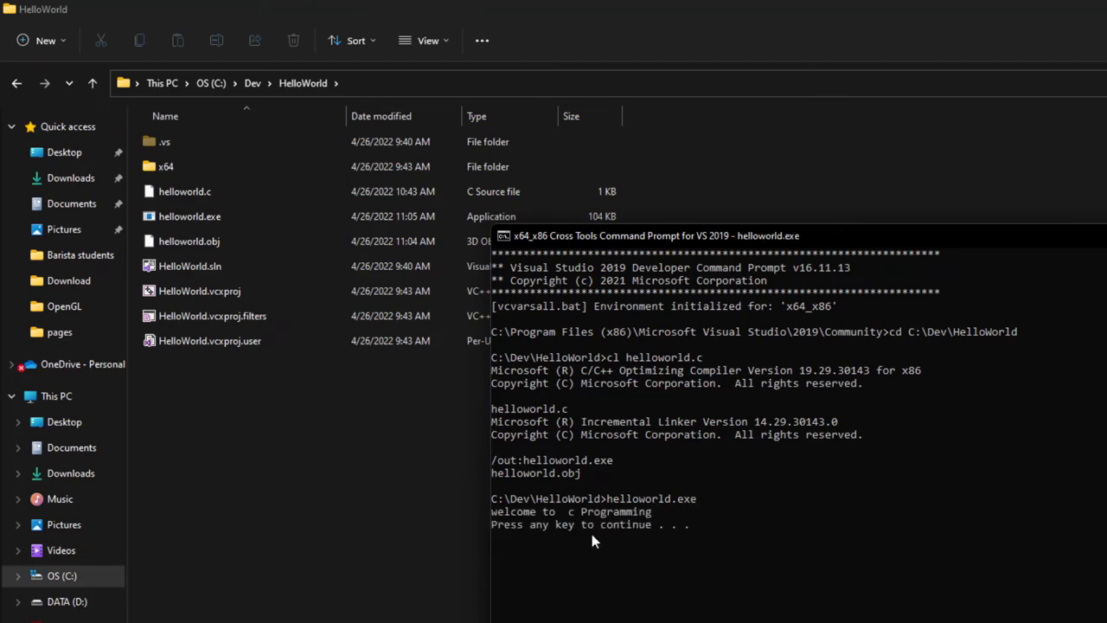
pyautogui.press('Return')
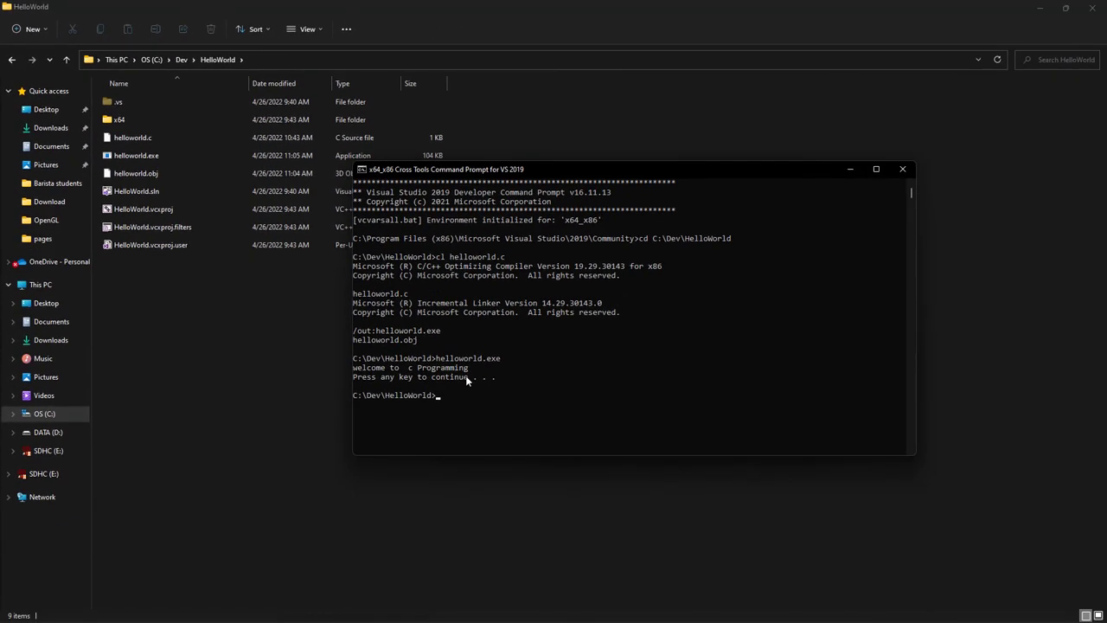
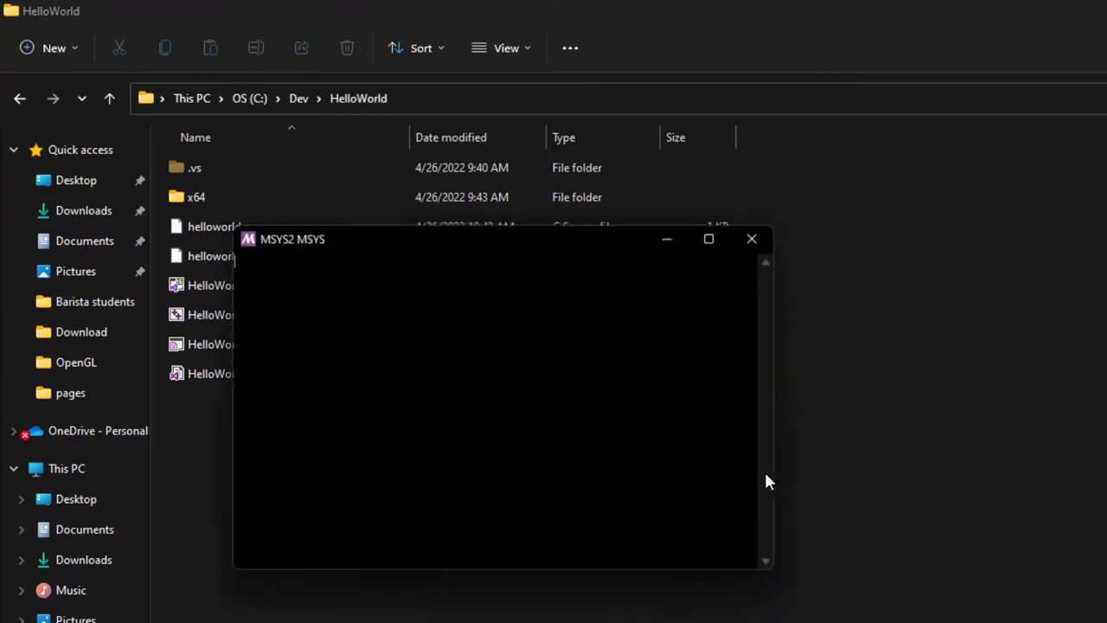
# - Maximize the MSYS2 terminal window and locate the clang executable with which clang
pyautogui.click(714, 236)
pyautogui.write('which cl')
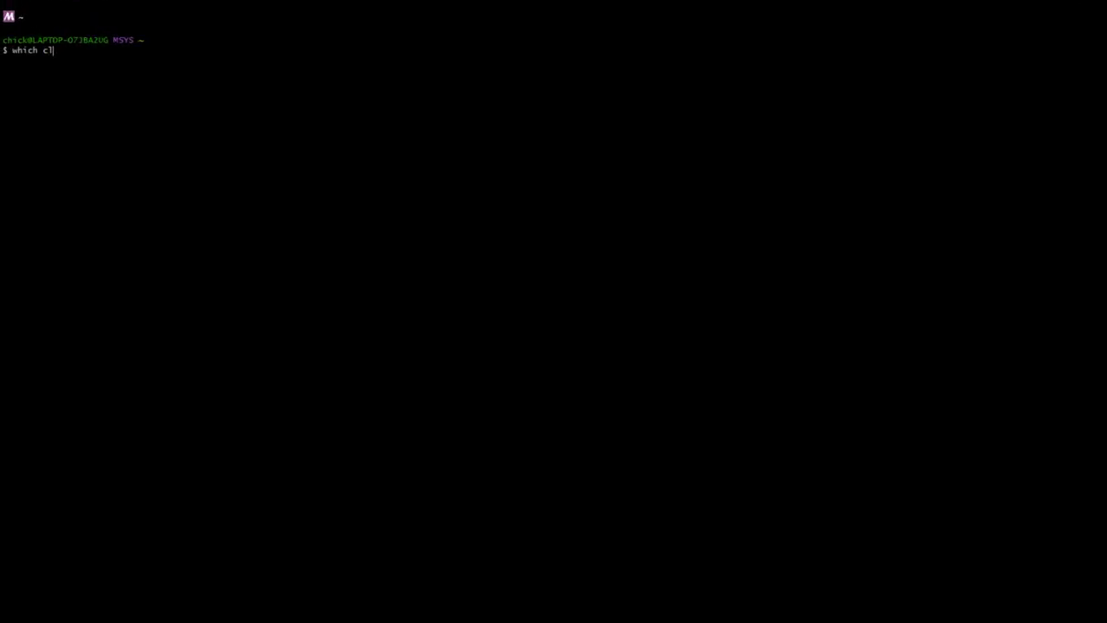
pyautogui.write('ang')
pyautogui.press('Return')
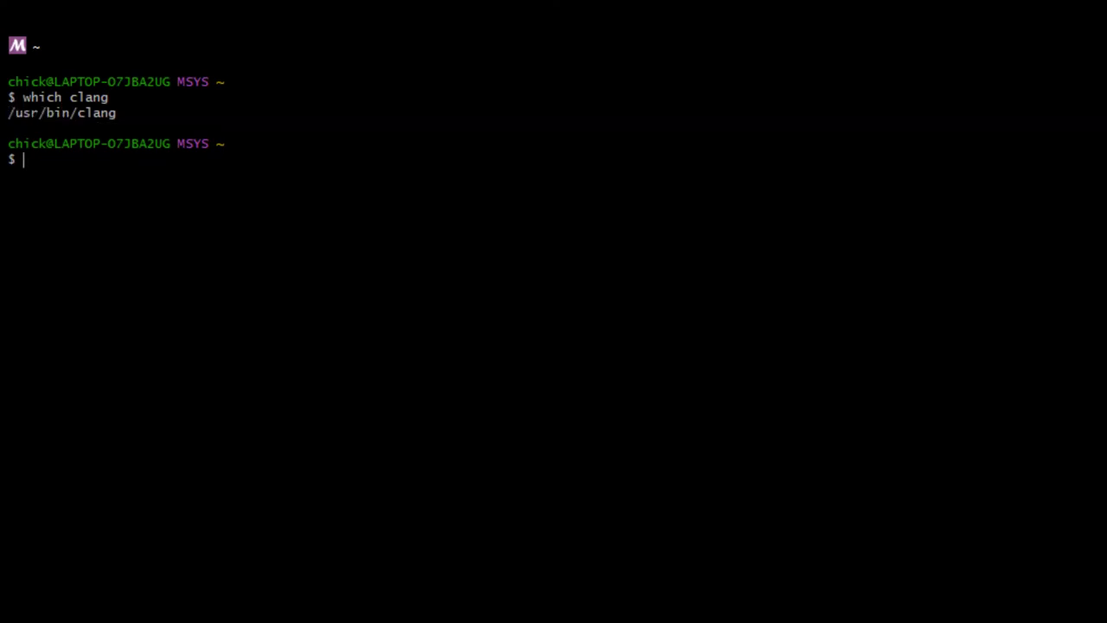
# - Try to change the terminal's directory to "/usr/bin/clang"
pyautogui.write('cd "')
pyautogui.write('/usr/bin/clang"')
pyautogui.press('Return')
# - Copy the project folder's path from File Explorer and change the MSYS2 terminal's directory to "C:\Dev\HelloWorld"
pyautogui.click(526, 142)
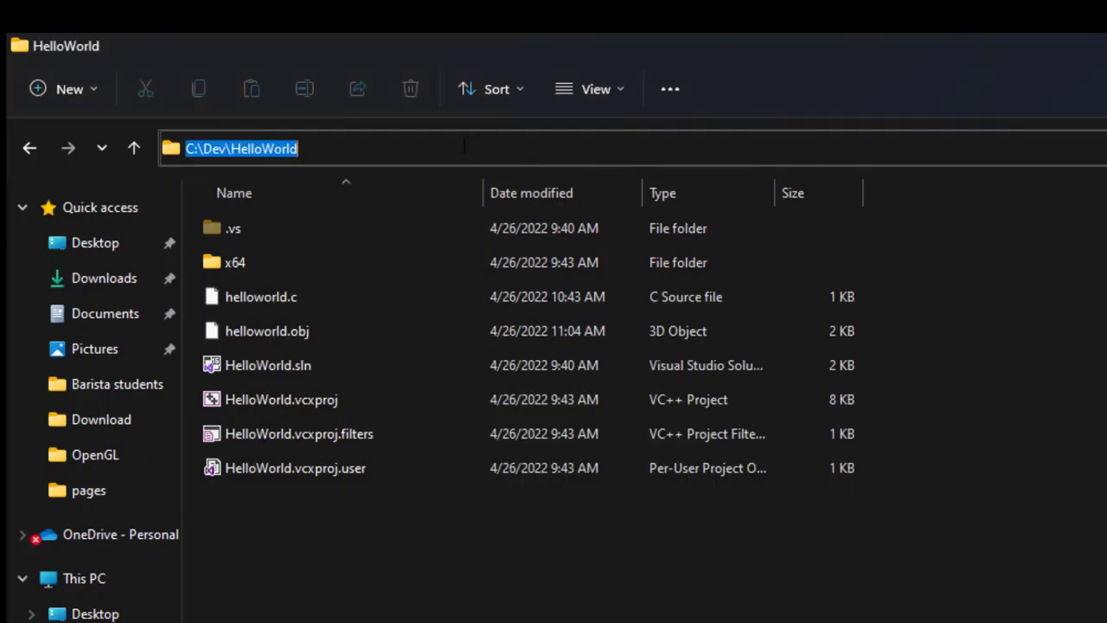
pyautogui.rightClick(268, 149)
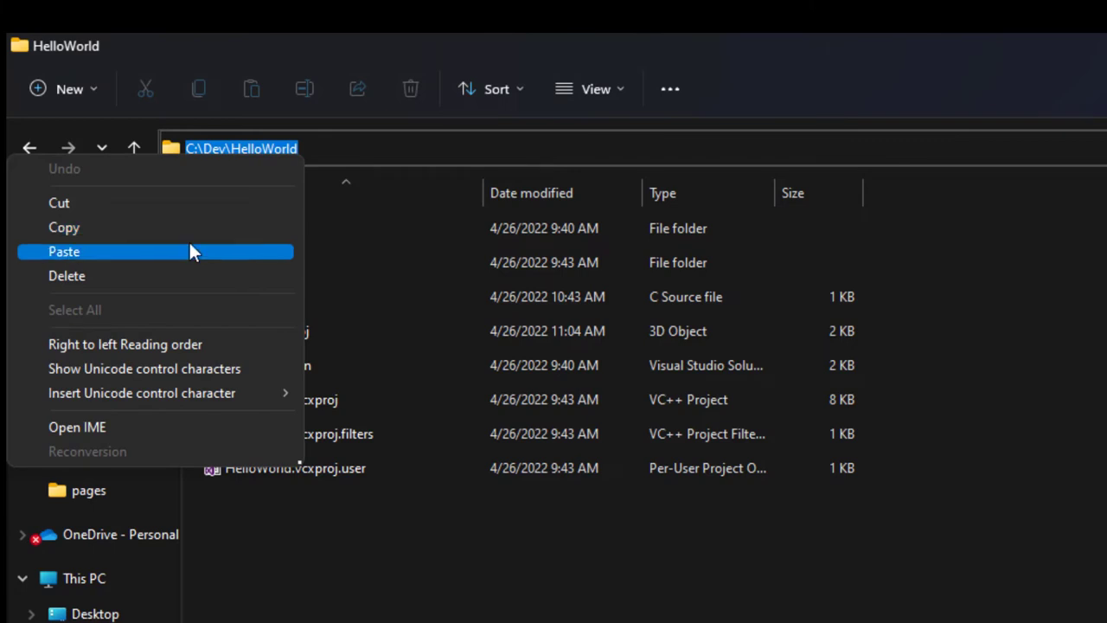
pyautogui.click(160, 229)
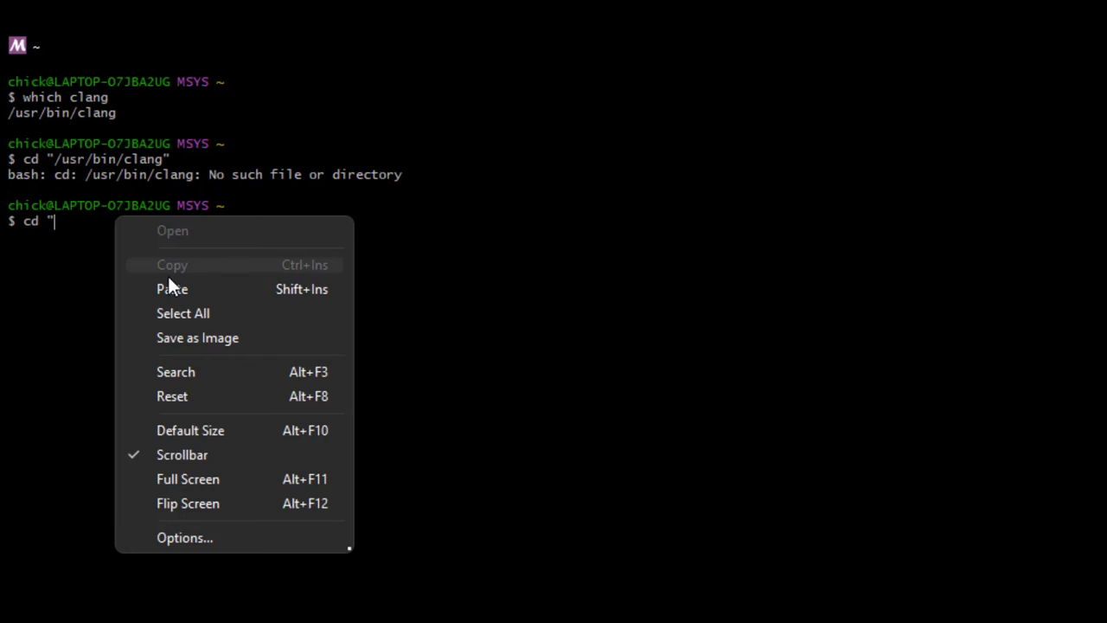
pyautogui.click(172, 283)
pyautogui.write('"C:\\Dev\\HelloWorld')
pyautogui.press('Return')
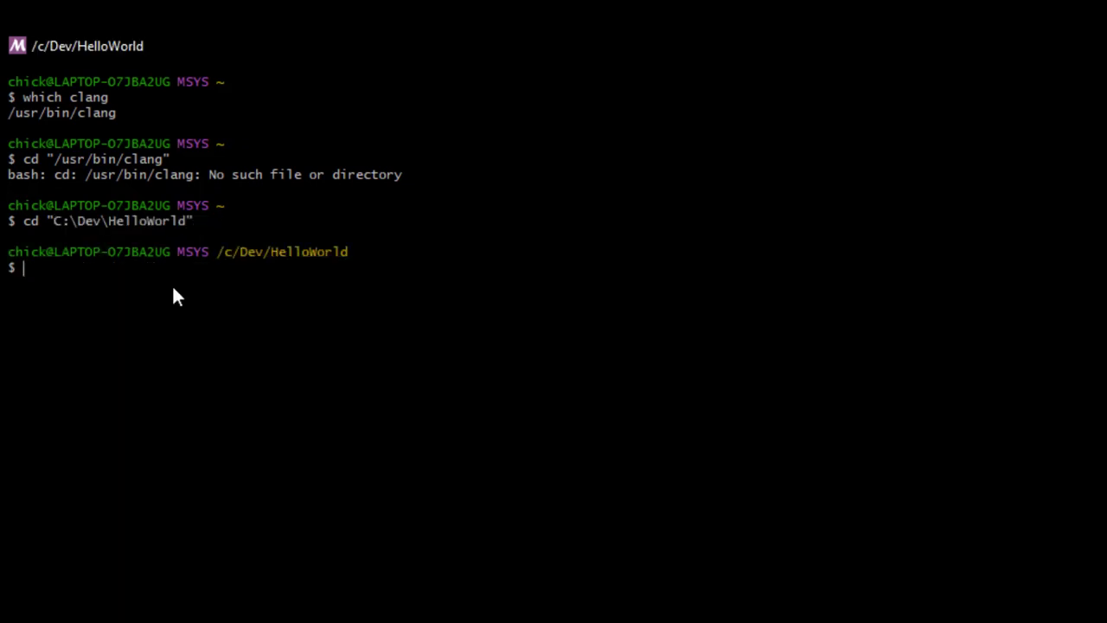
# - Check the compiler with clang --version and compile helloworld.c with clang
pyautogui.write('clang --version')
pyautogui.press('Return')
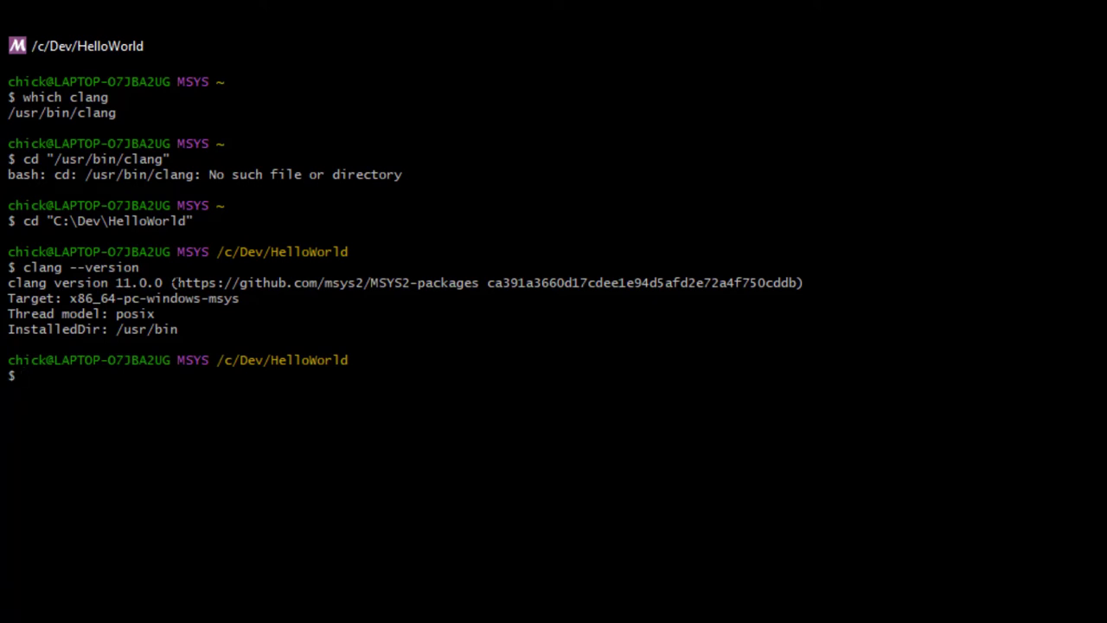
pyautogui.write('clang helloworld.c')
pyautogui.press('Return')
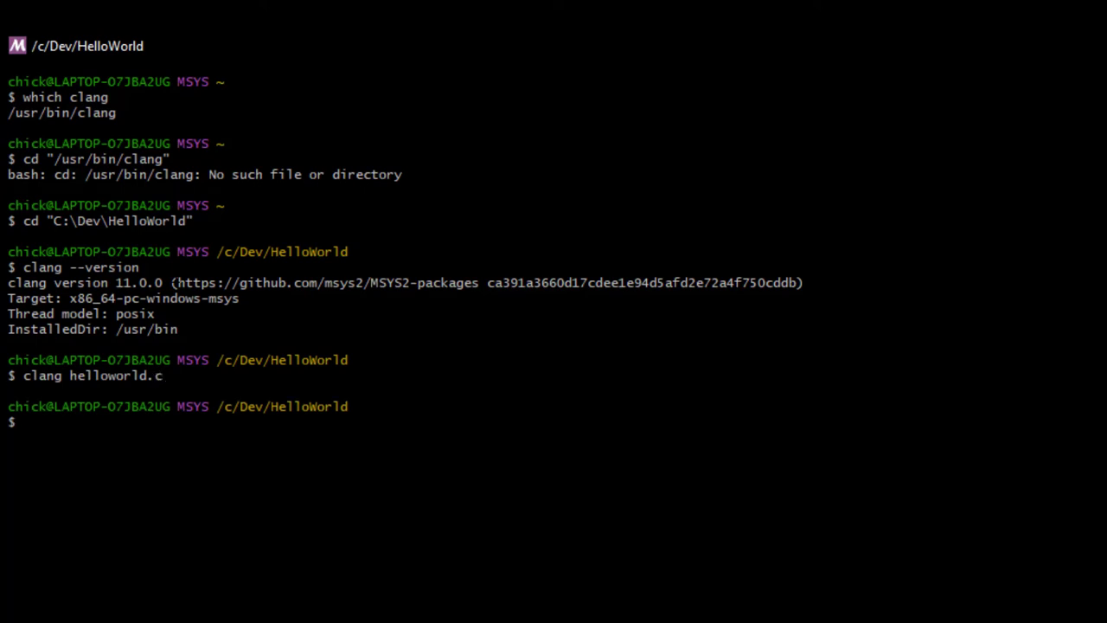
# - List the project folder's files with ls and run the compiled program with ./a.exe
pyautogui.write('ls')
pyautogui.press('Return')
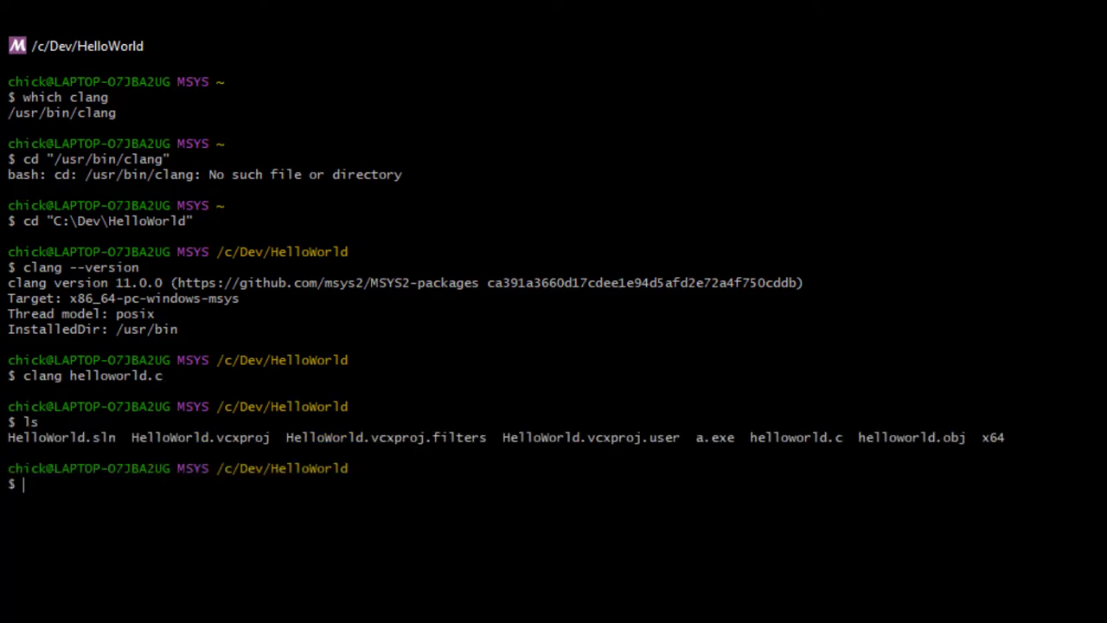
pyautogui.moveTo(734, 438); pyautogui.dragTo(689, 439)
pyautogui.write('./a.exe')
pyautogui.press('Return')
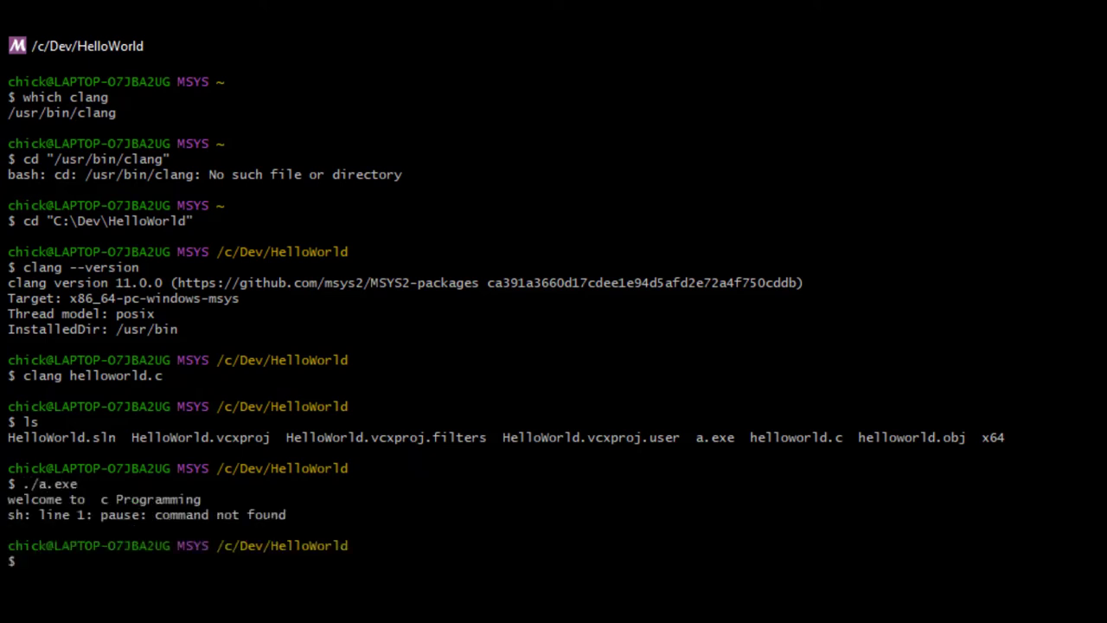
pyautogui.moveTo(201, 499); pyautogui.dragTo(64, 514)
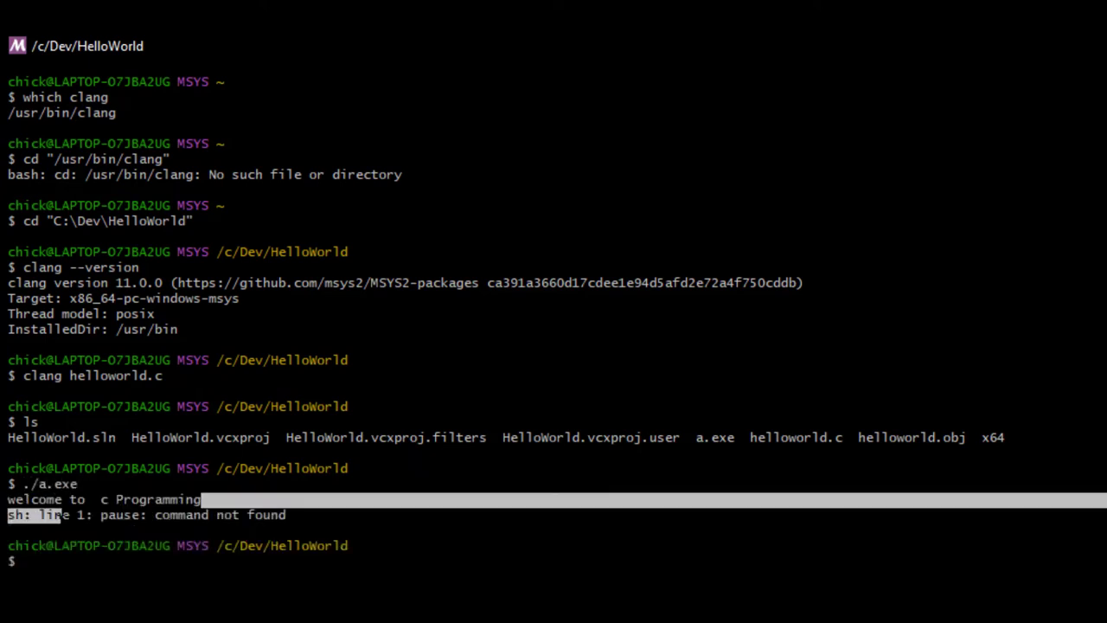
pyautogui.click(65, 515)
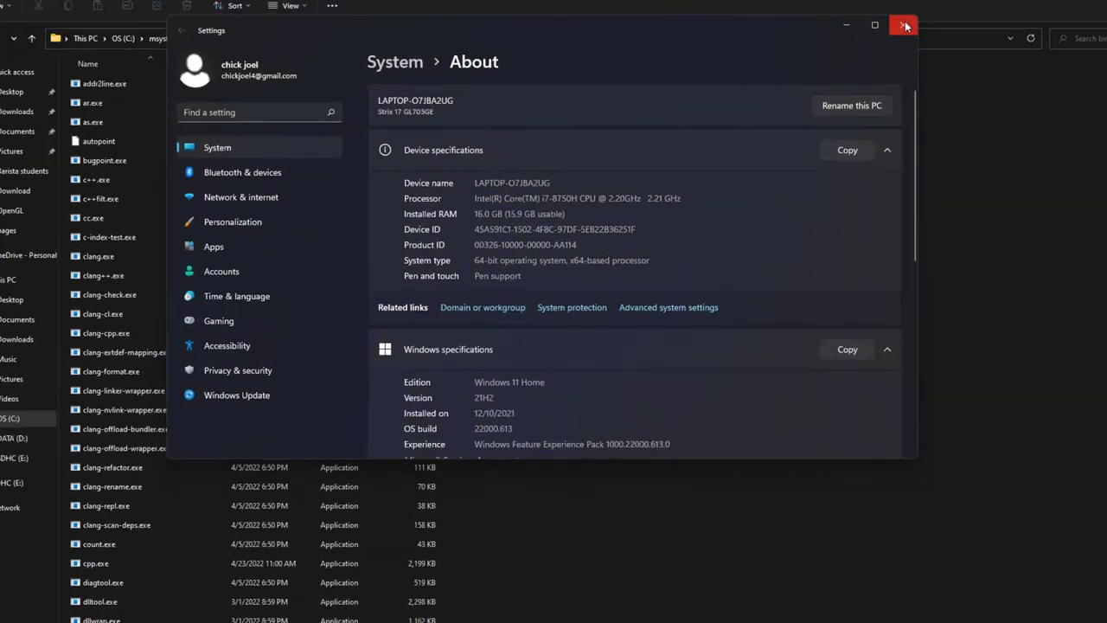
# - Close the Settings window and search DuckDuckGo in the browser for xcode
pyautogui.click(905, 23)
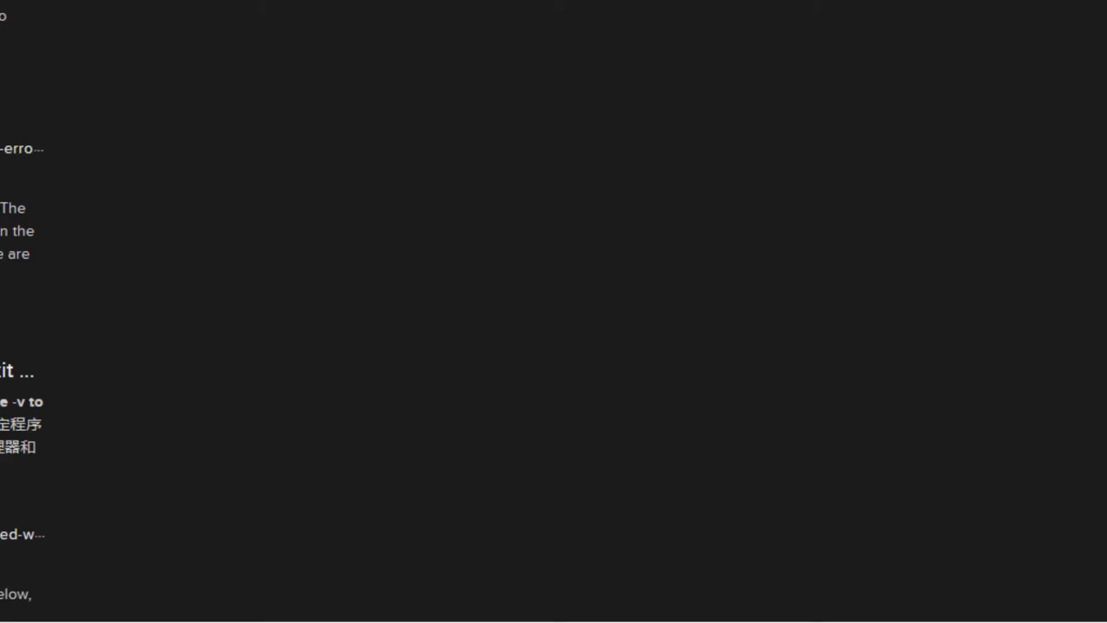
pyautogui.write('xcode')
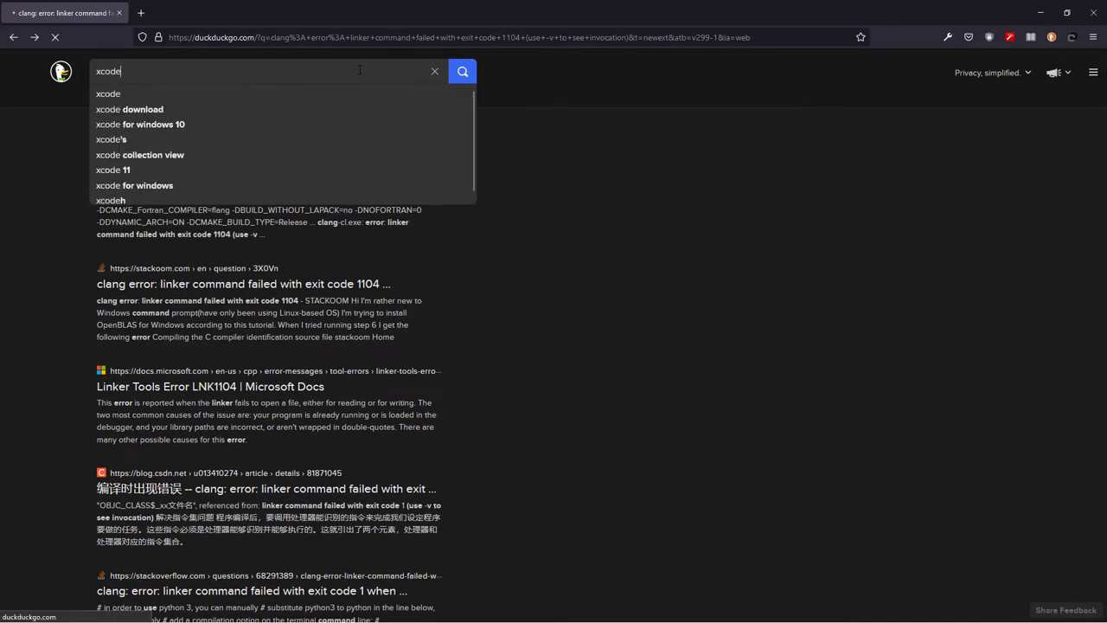
pyautogui.press('Return')
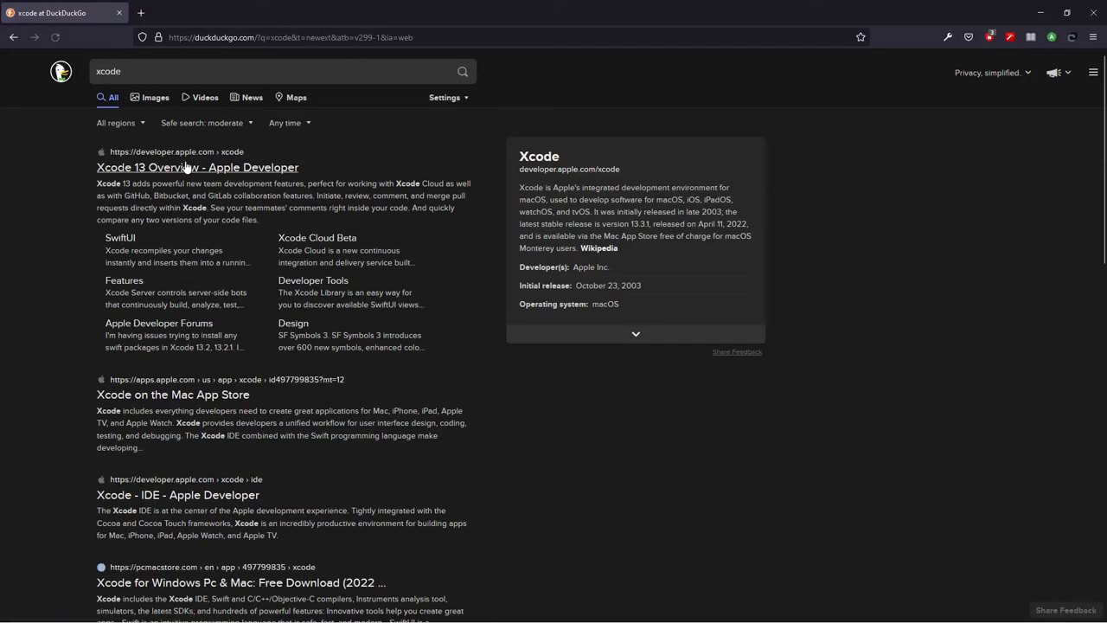
# - Open the Xcode 13 Overview page on Apple Developer and look through its feature sections
pyautogui.click(179, 170)
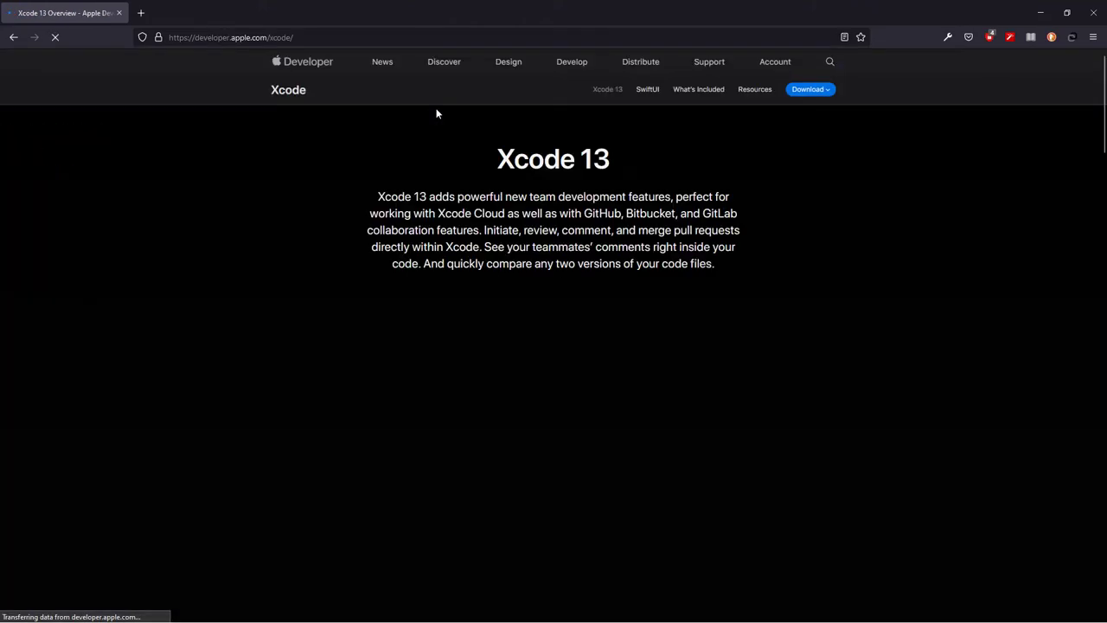
pyautogui.scroll(-20, 437, 113)
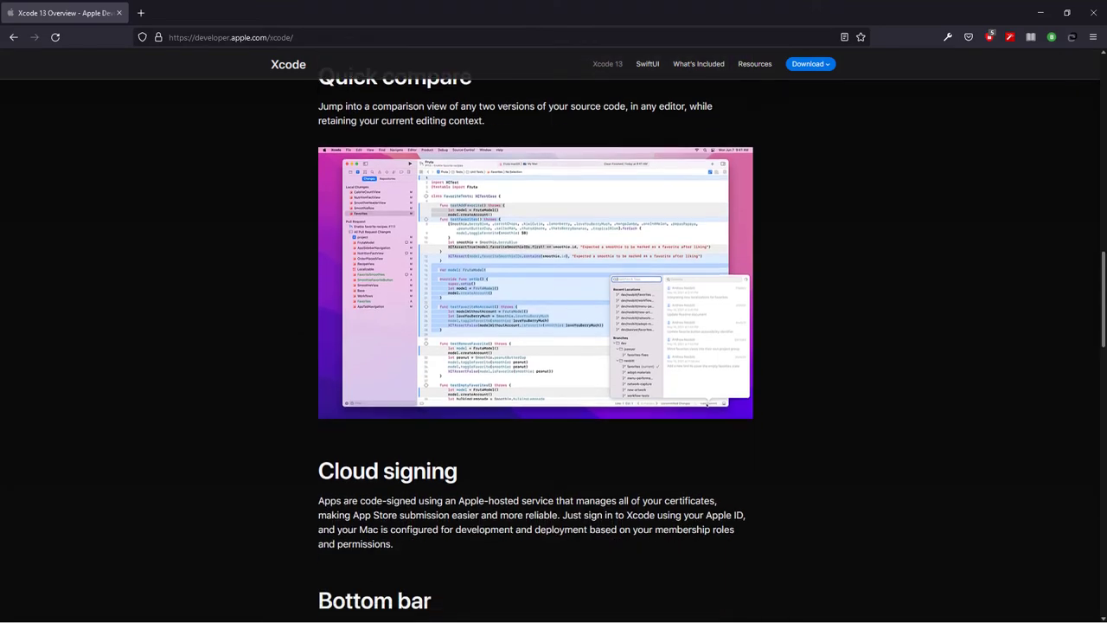
pyautogui.scroll(20, 536, 346)
pyautogui.scroll(-15, 536, 346)
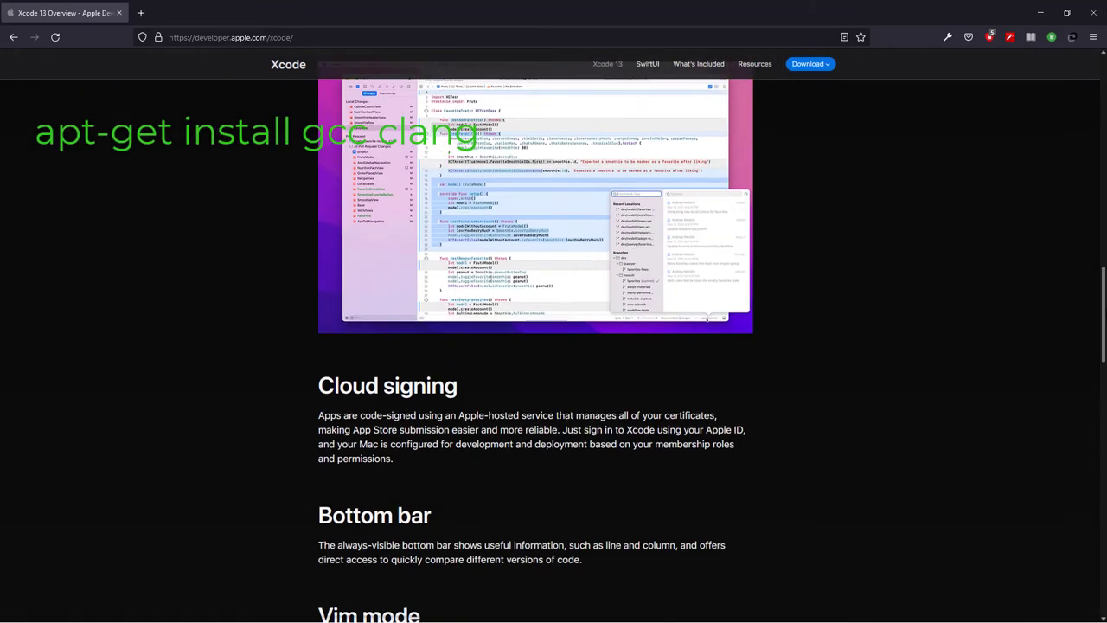
pyautogui.scroll(5, 536, 346)
pyautogui.scroll(10, 1103, 69)
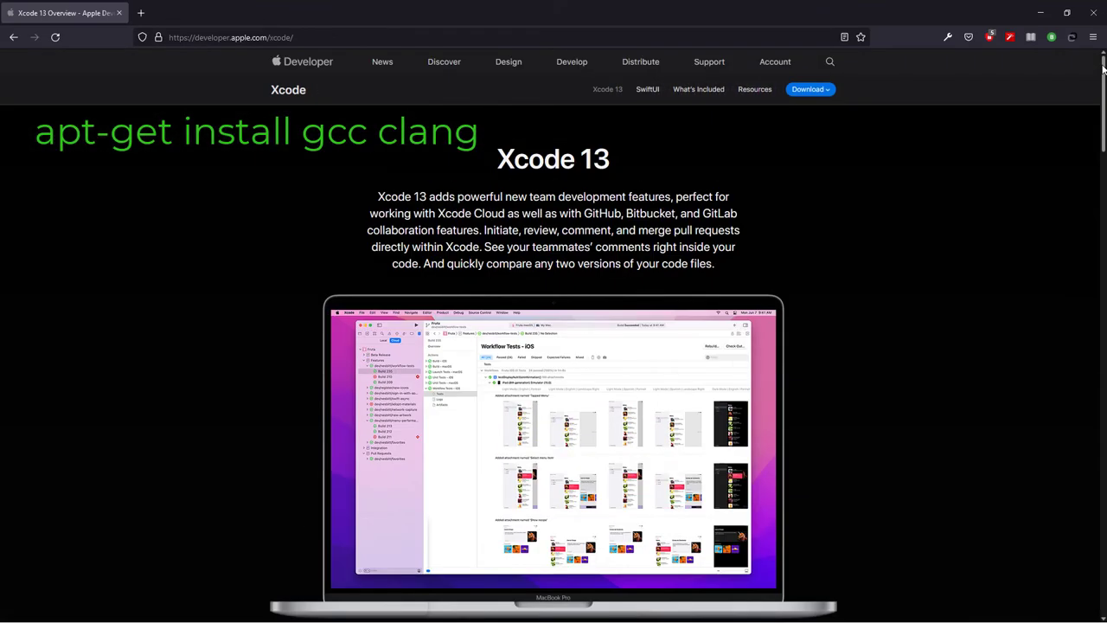
pyautogui.scroll(-10, 1103, 70)
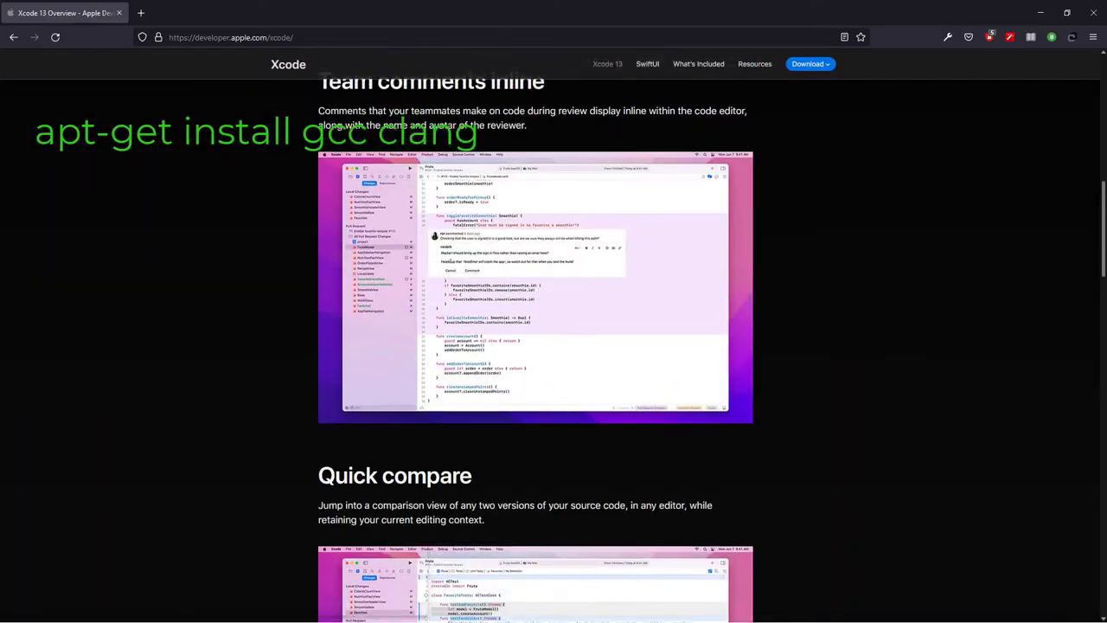
pyautogui.scroll(10, 1102, 69)
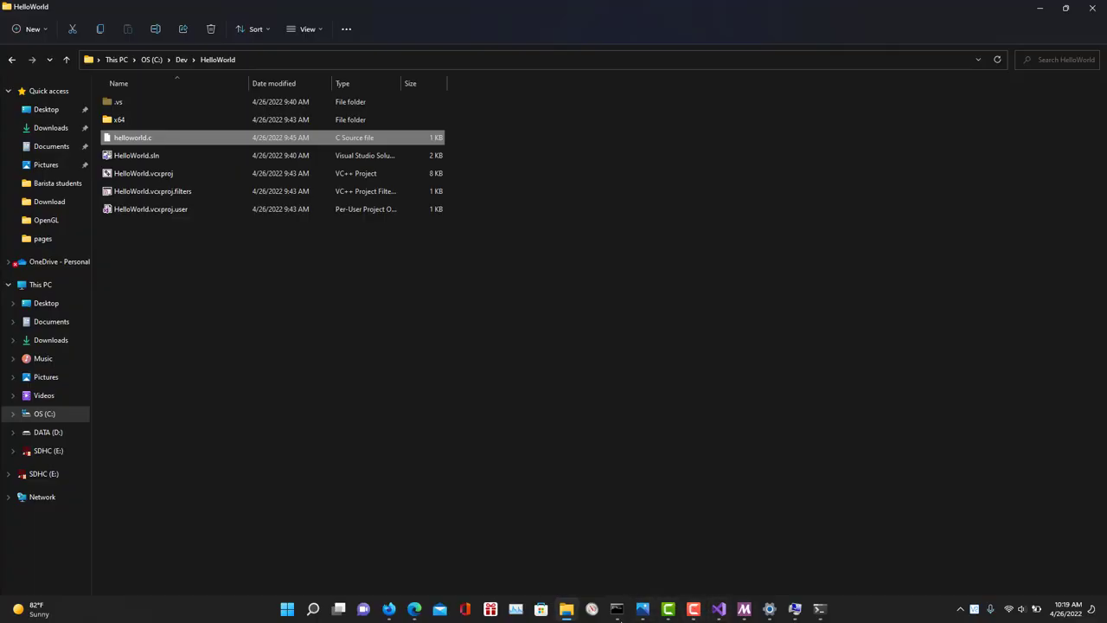
# - Switch to the Firefox window with the MSYS2 pages, search DuckDuckGo for vscode and open the Visual Studio Code website
pyautogui.click(392, 610)
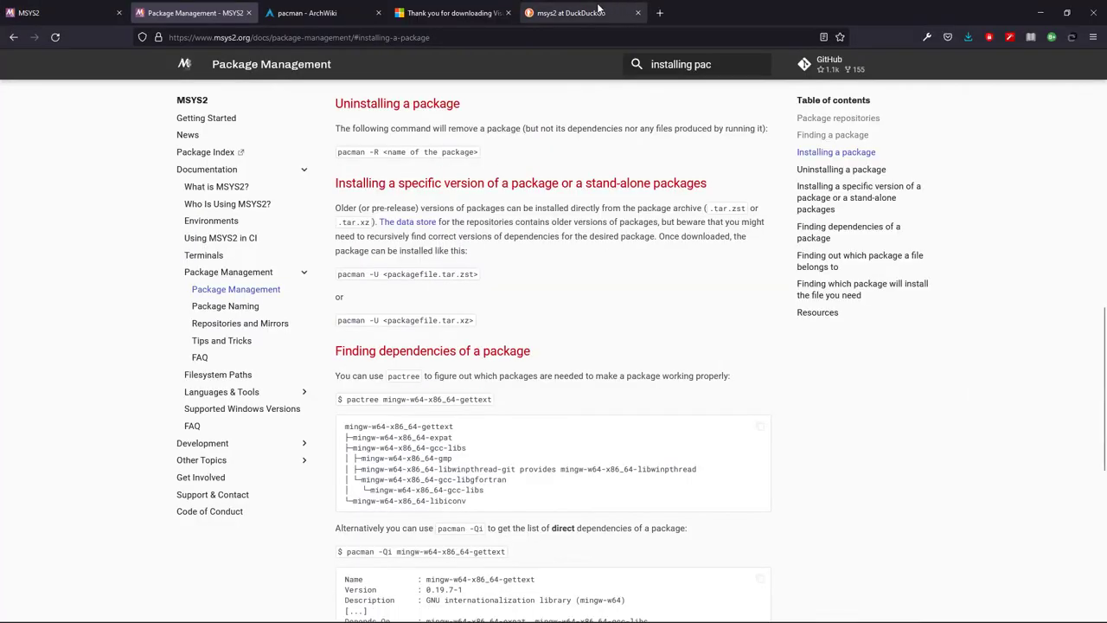
pyautogui.click(600, 10)
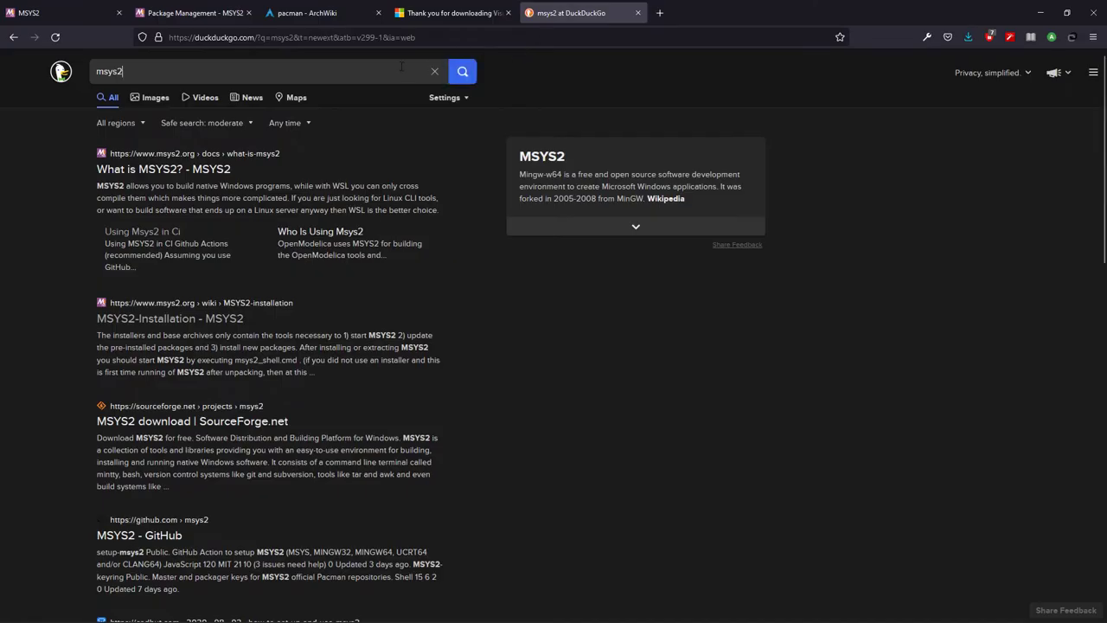
pyautogui.hotkey('ctrl', 'a')
pyautogui.write('vs')
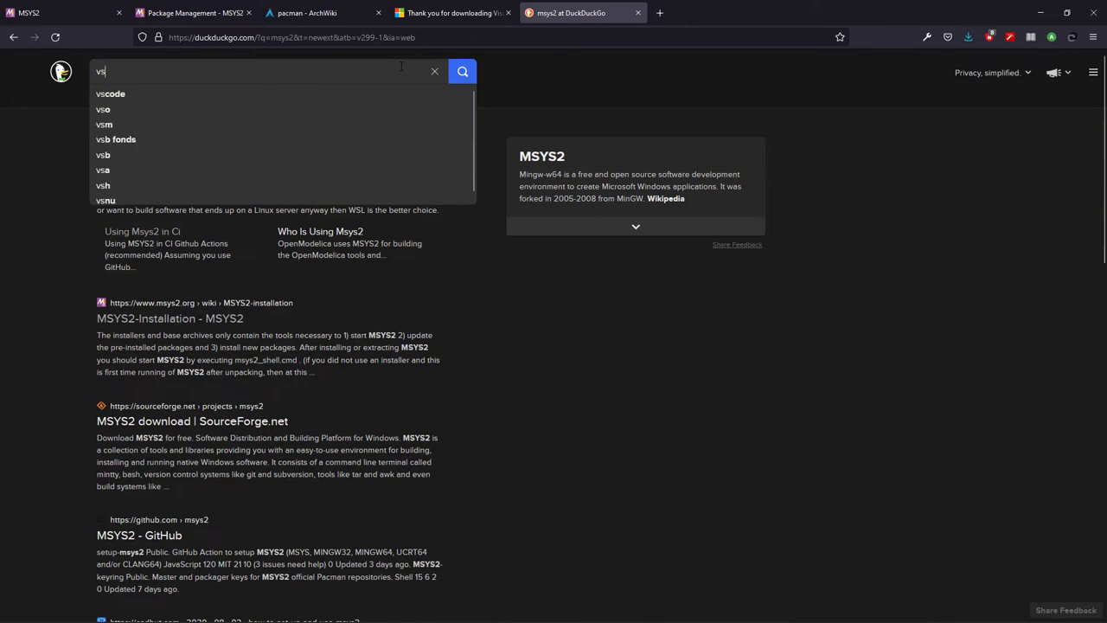
pyautogui.write('code')
pyautogui.press('Return')
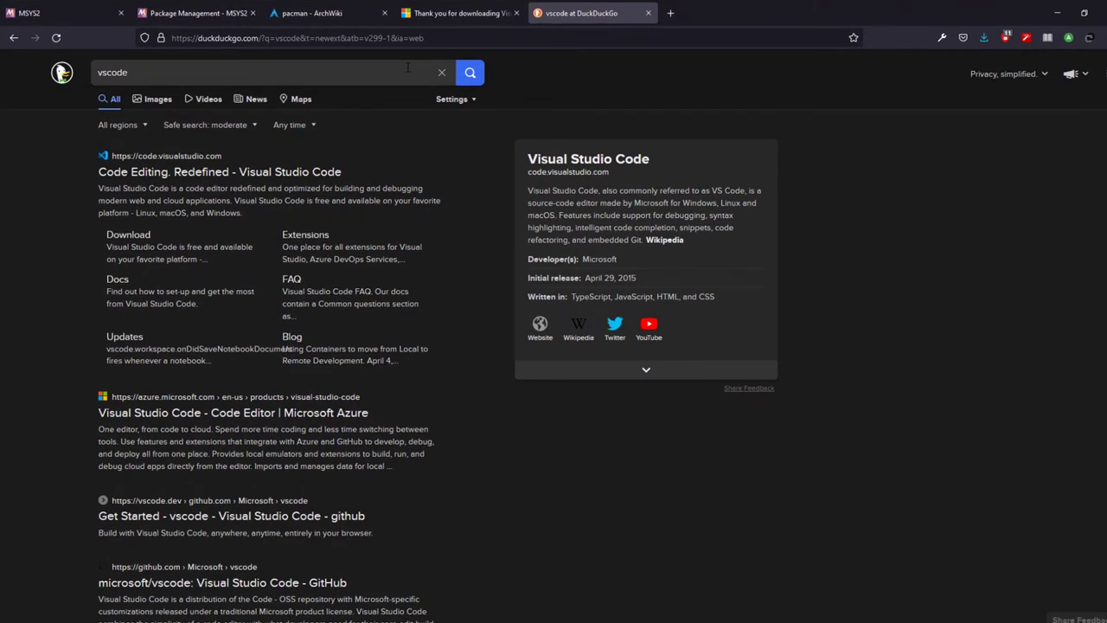
pyautogui.click(164, 173)
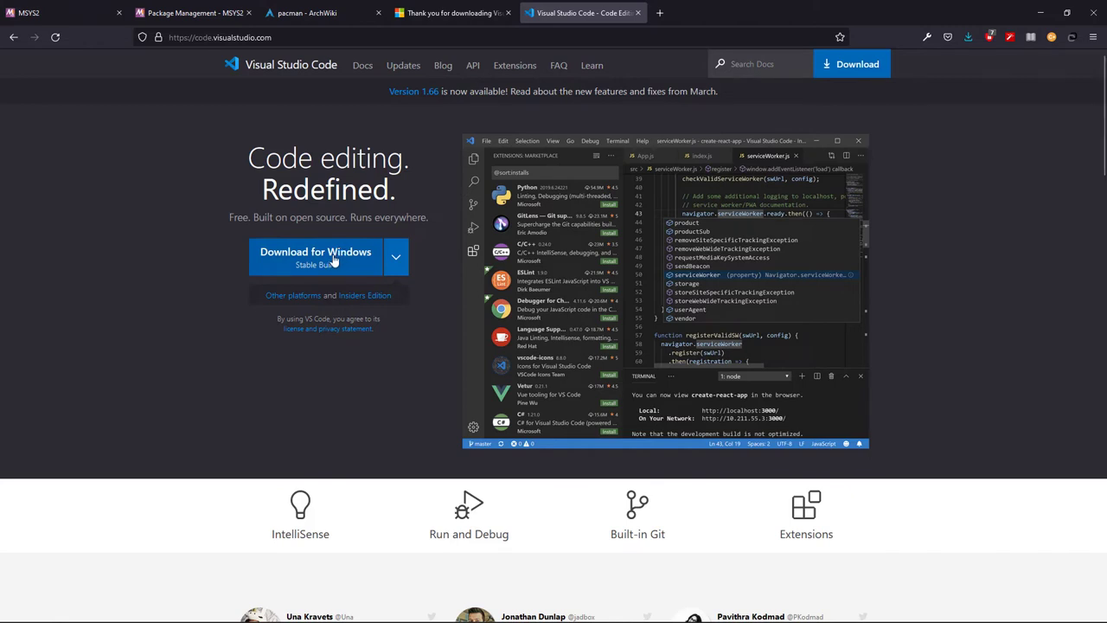
# - Open helloworld.c from the HelloWorld folder in Visual Studio Code, look over its code and minimize the editor
pyautogui.click(1040, 13)
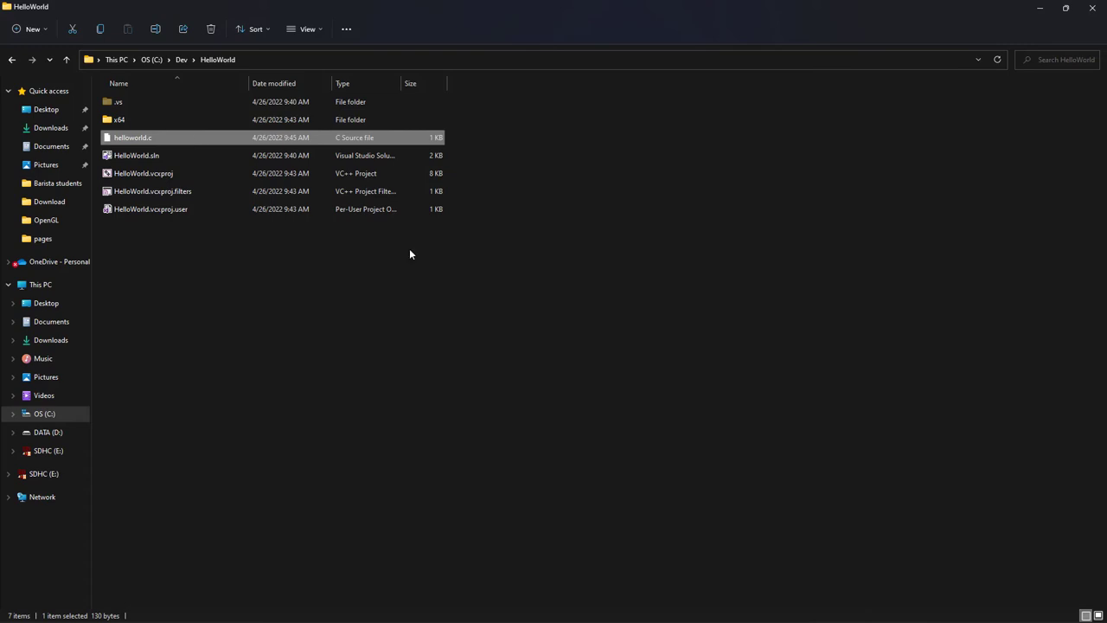
pyautogui.press('Return')
pyautogui.press('Return')
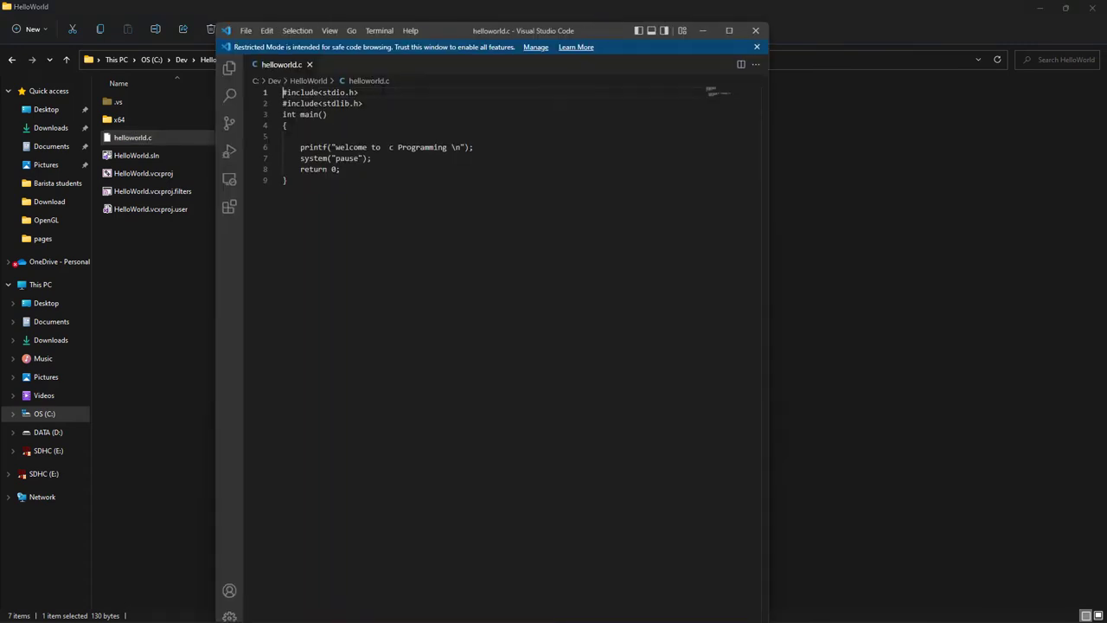
pyautogui.click(358, 91)
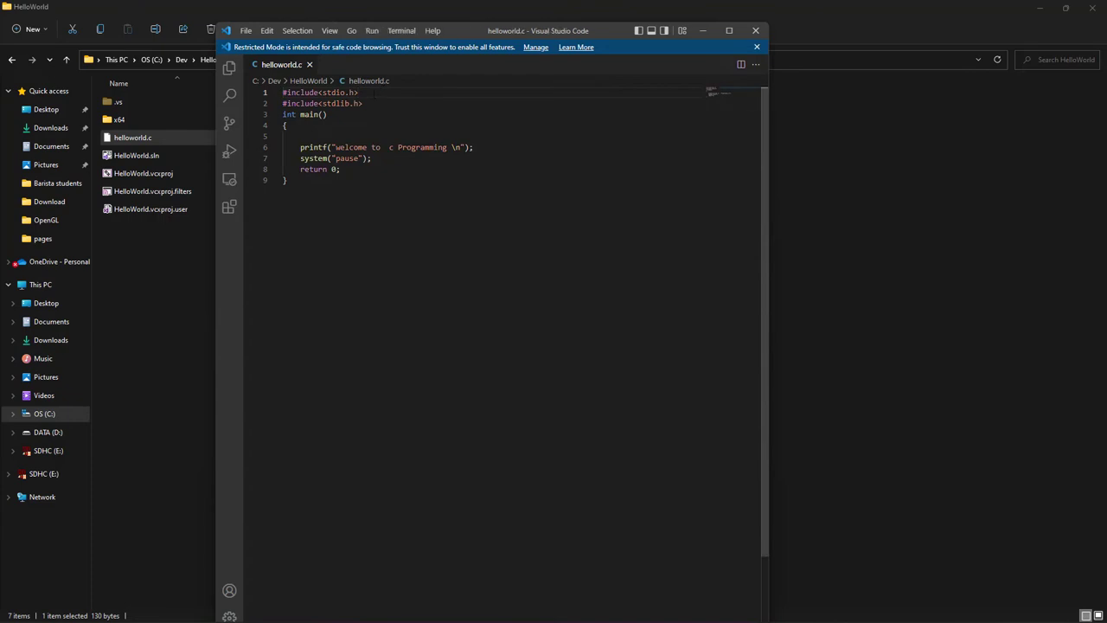
pyautogui.click(374, 103)
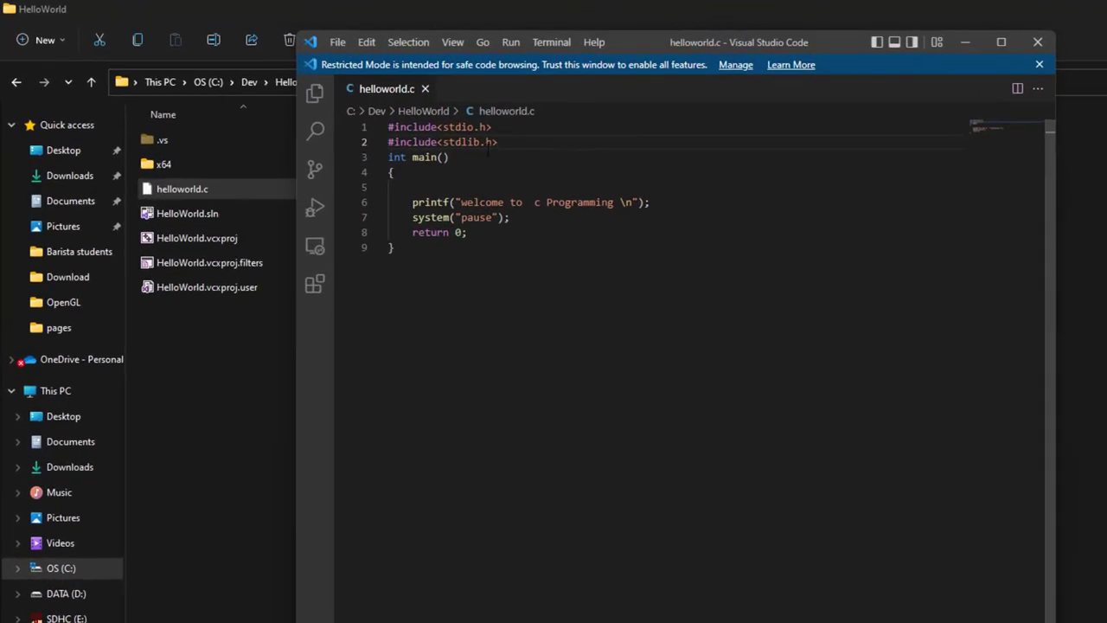
pyautogui.hotkey('ctrl', 'End')
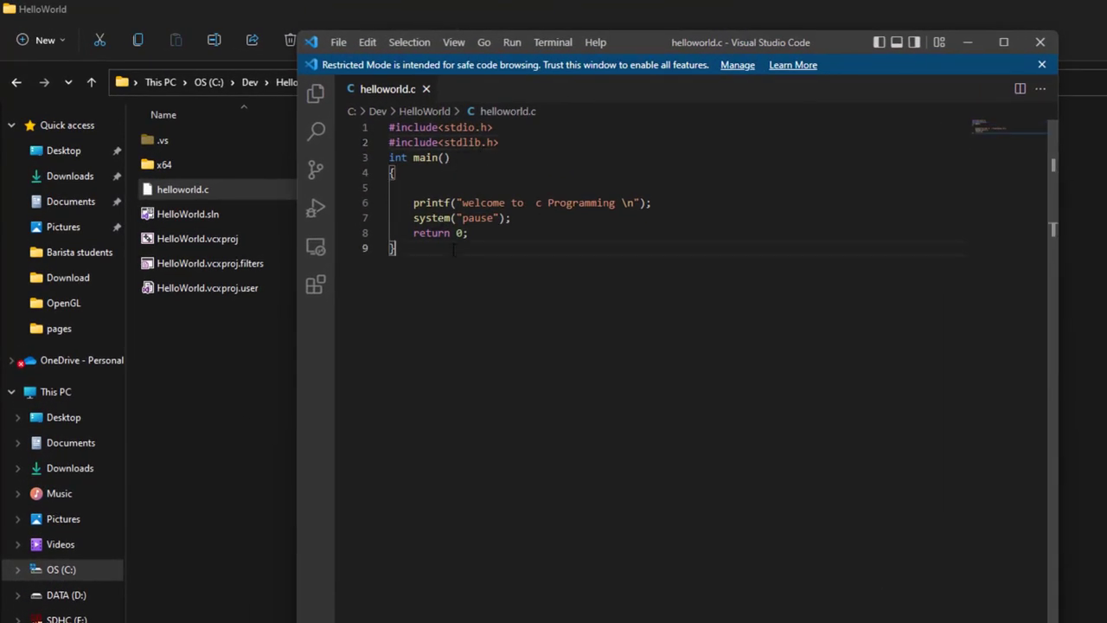
pyautogui.click(967, 43)
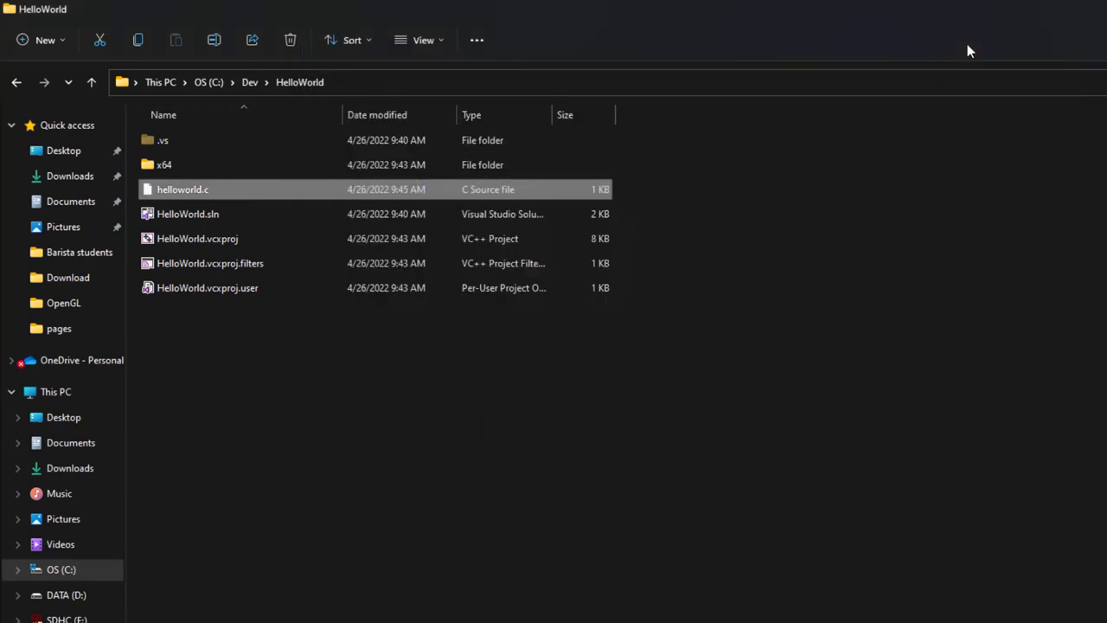
# - Open a terminal in the HelloWorld folder and locate the GCC compiler with which gcc
pyautogui.rightClick(494, 387)
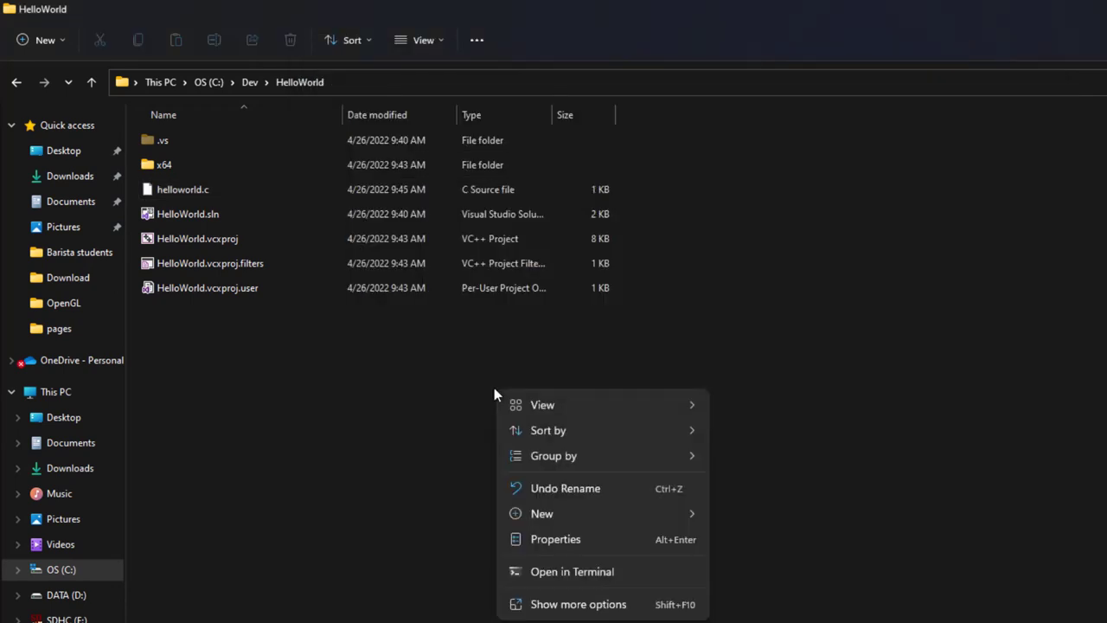
pyautogui.click(581, 572)
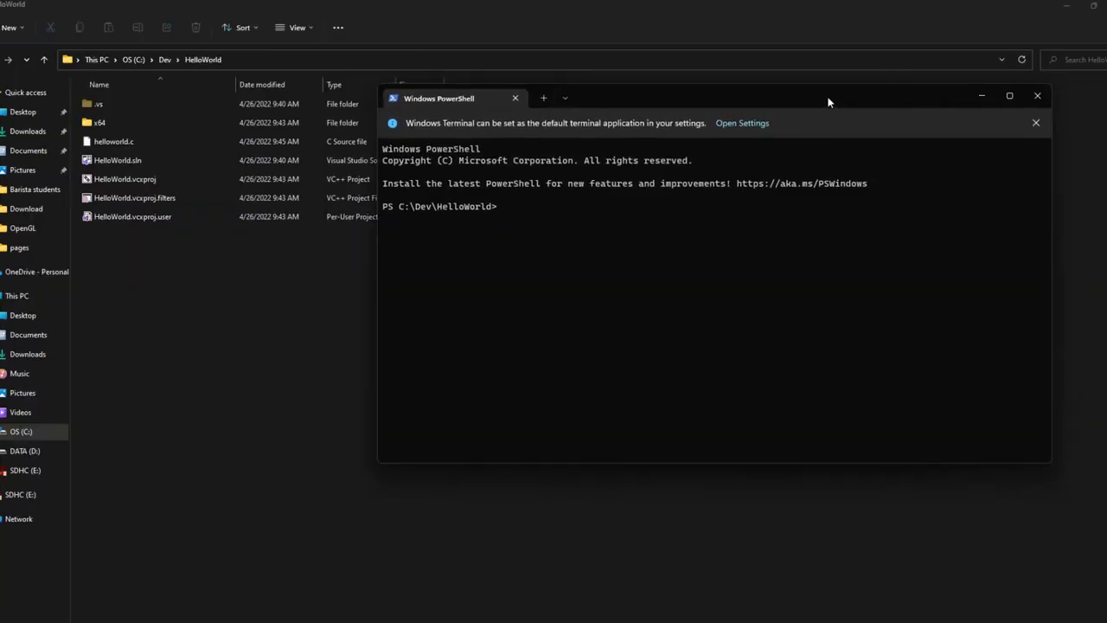
pyautogui.write('gcc')
pyautogui.press('BackSpace')
pyautogui.press('BackSpace')
pyautogui.press('BackSpace')
pyautogui.write('which gcc')
pyautogui.press('Return')
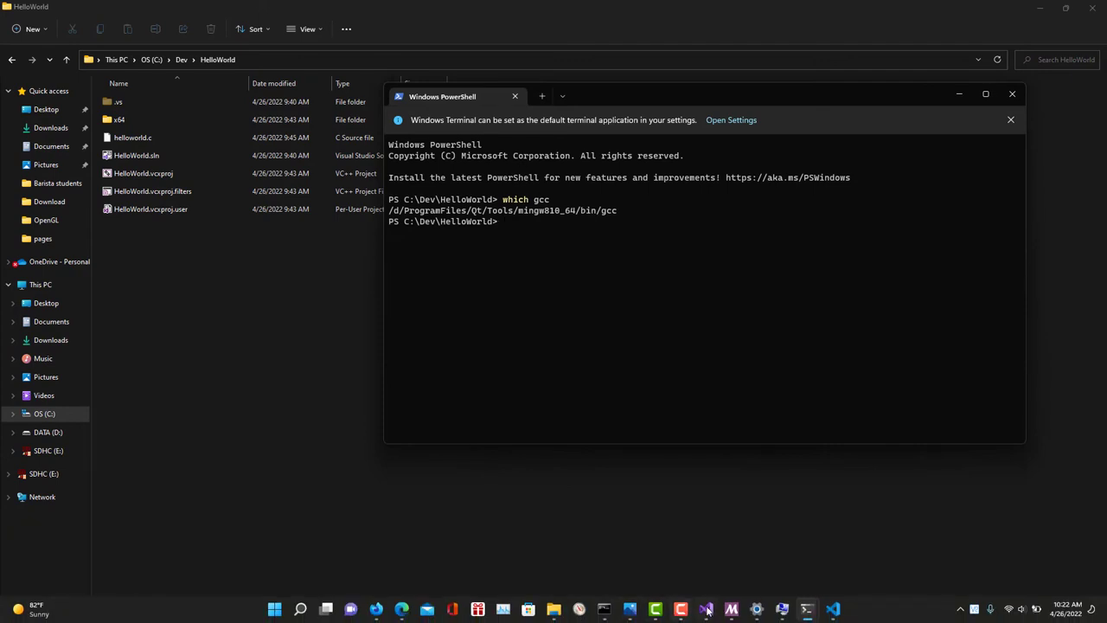
# - Maximize the PowerShell window and compile the source file with gcc -o hello .\helloworld.c
pyautogui.moveTo(709, 611)
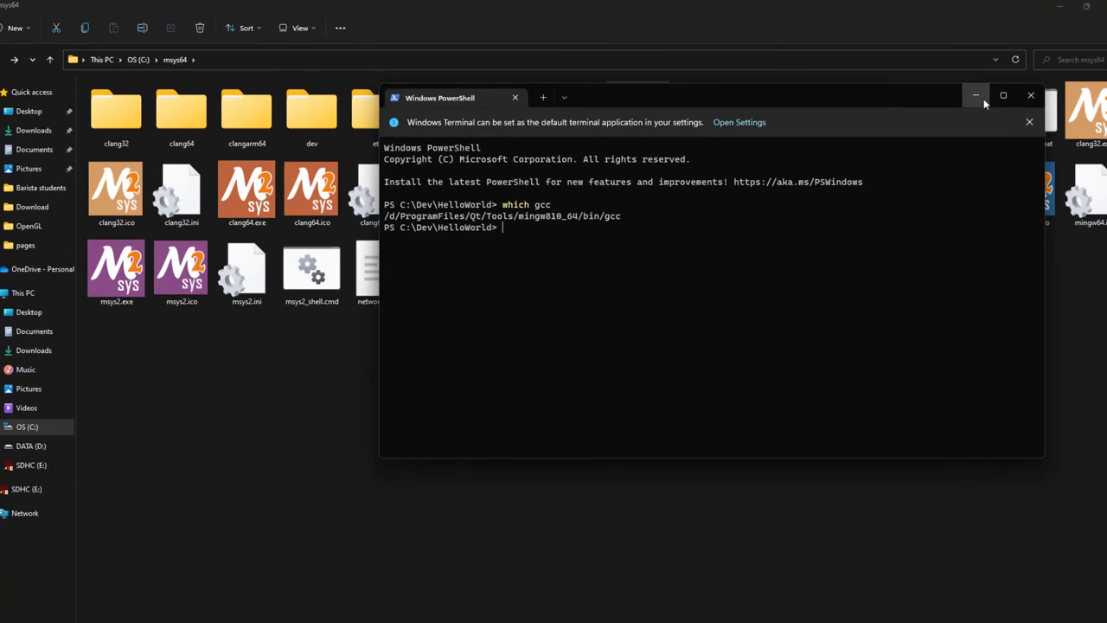
pyautogui.click(998, 98)
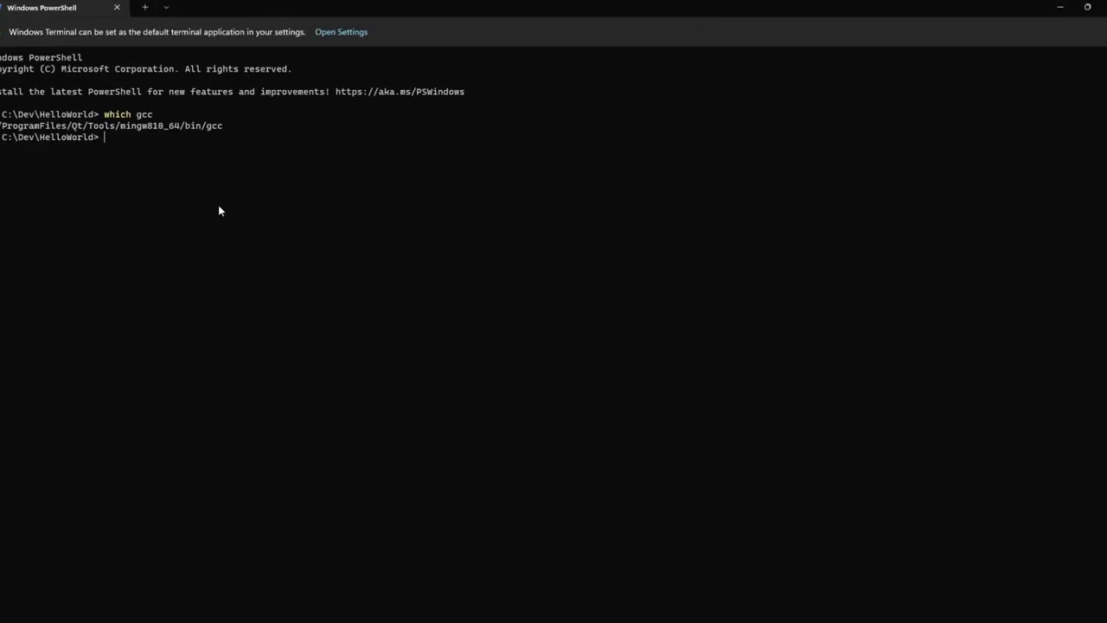
pyautogui.write('gcc -o hello .')
pyautogui.write('/h')
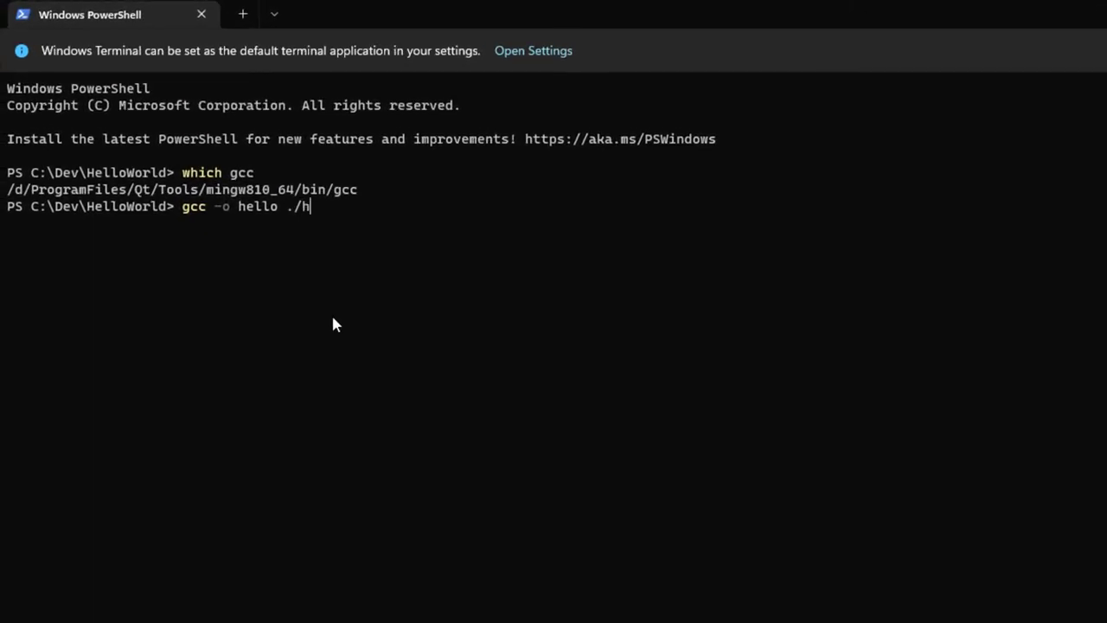
pyautogui.press('Tab')
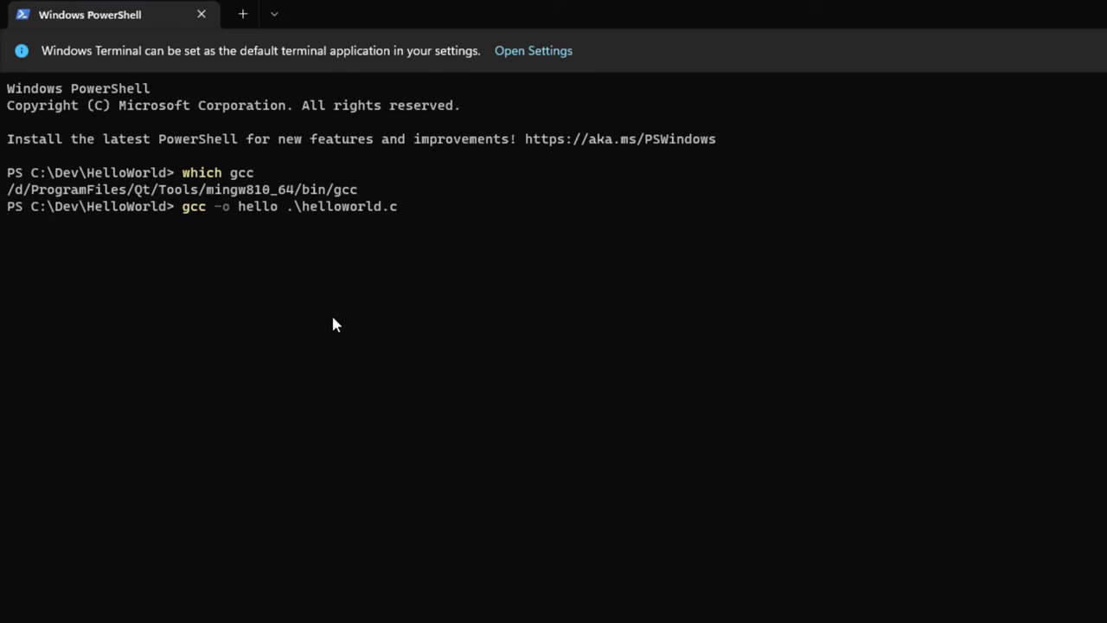
pyautogui.press('Return')
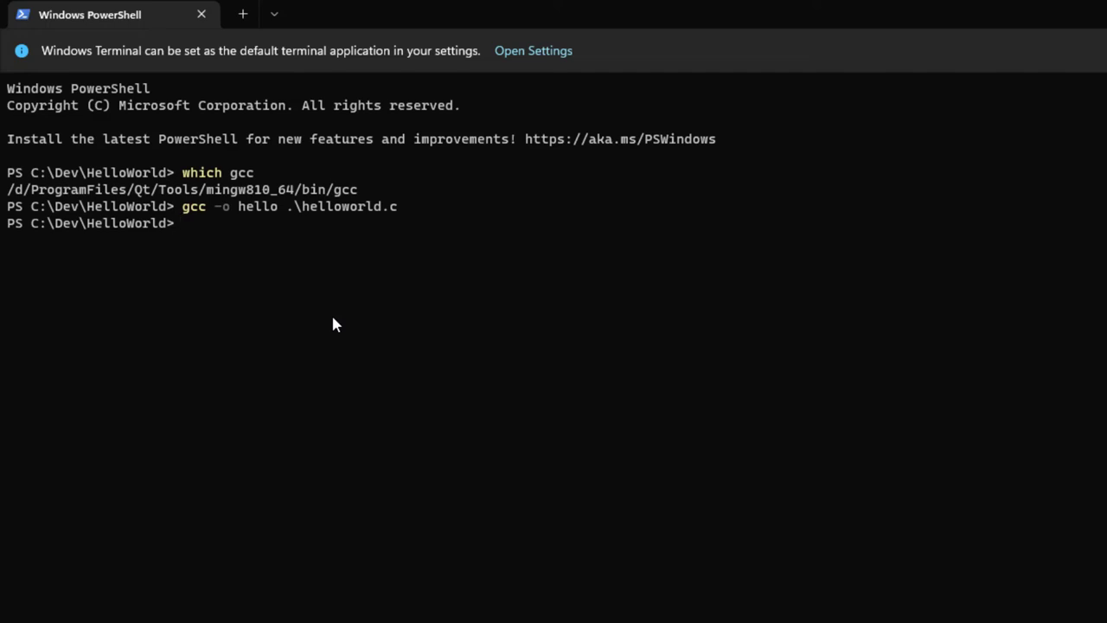
# - List the project folder's files with ls and run the compiled program .\hello.exe
pyautogui.write('ls')
pyautogui.press('Return')
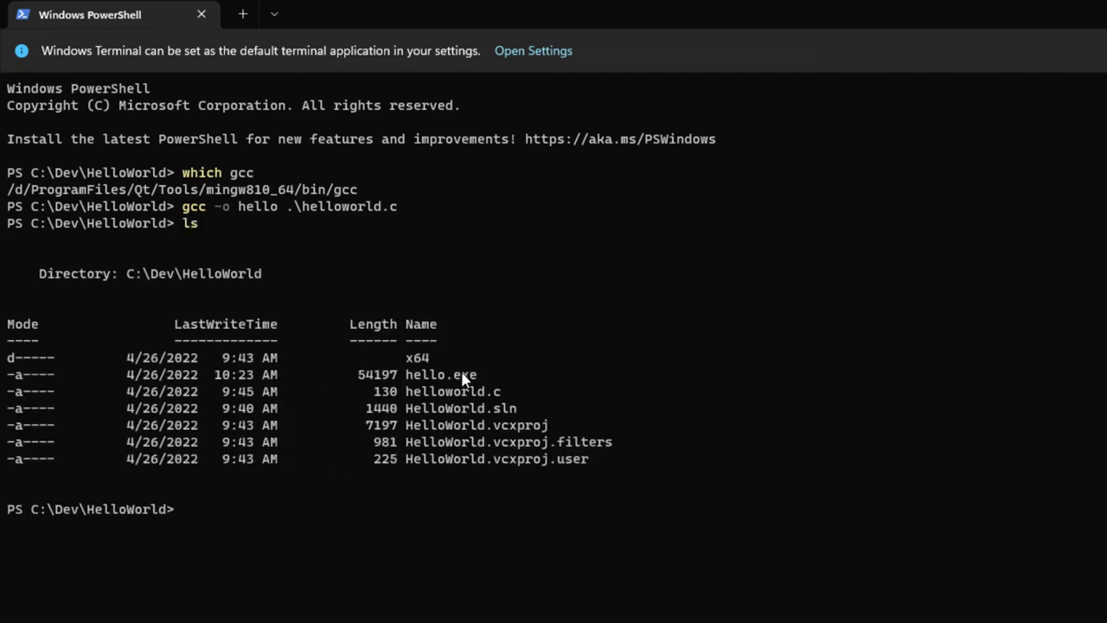
pyautogui.write('hel')
pyautogui.press('Tab')
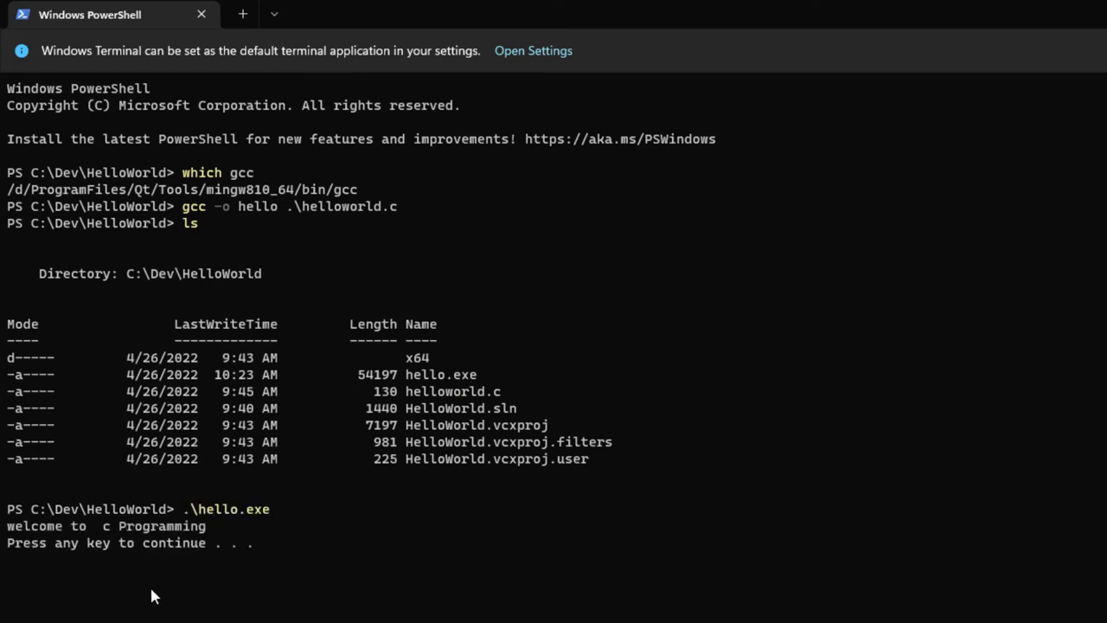
pyautogui.press('Return')
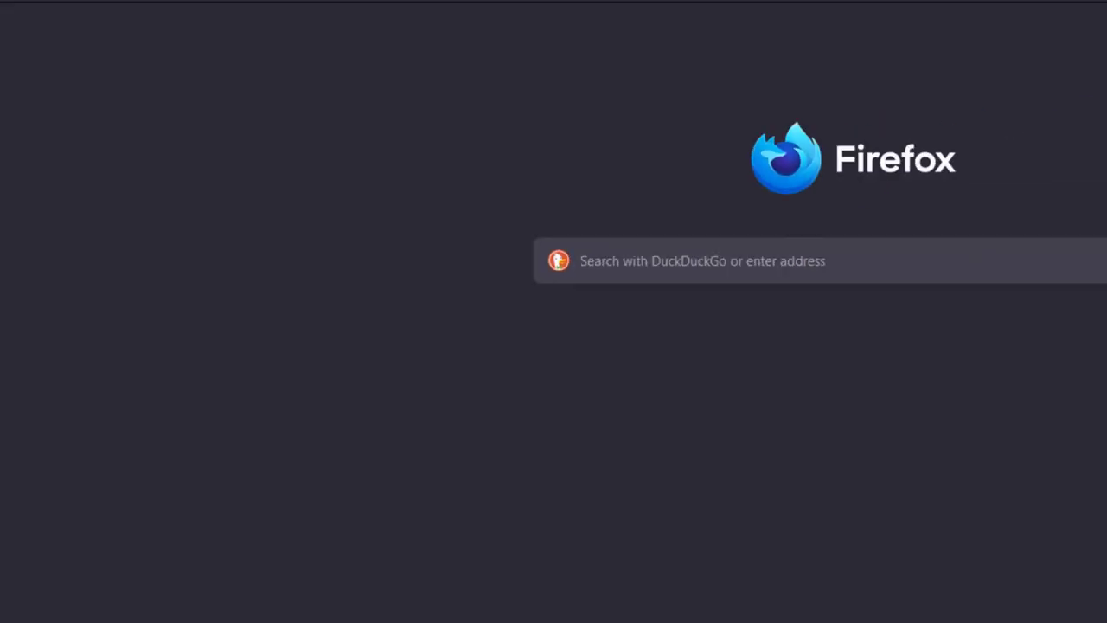
# - Close the Visual Studio download page in Firefox, open Compiler Explorer at godbolt.org and dismiss its privacy policy
pyautogui.click(509, 13)
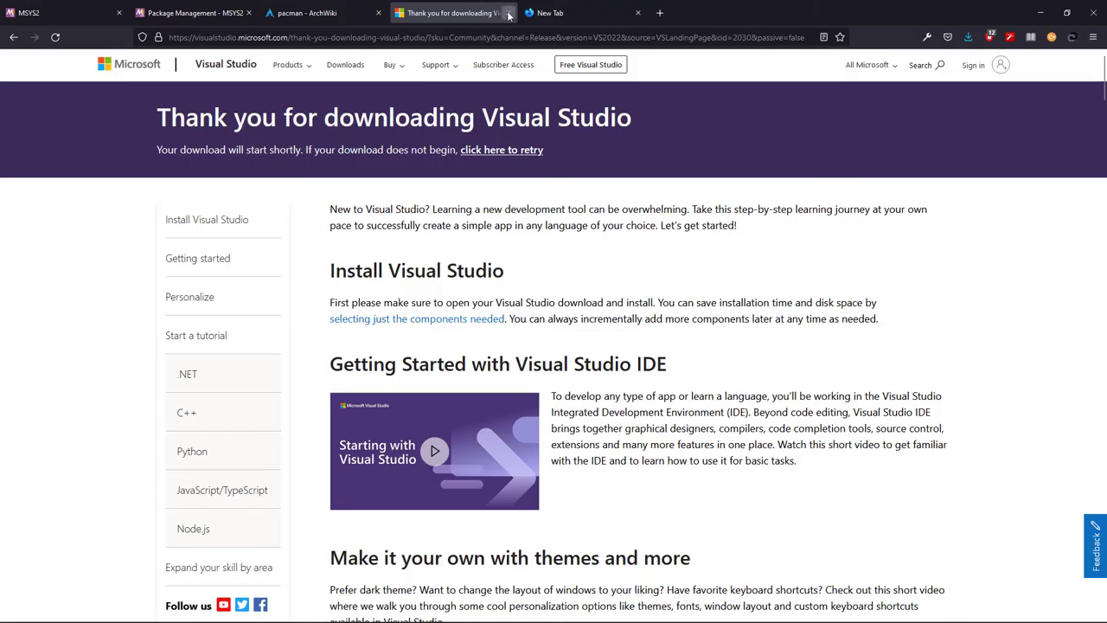
pyautogui.click(509, 13)
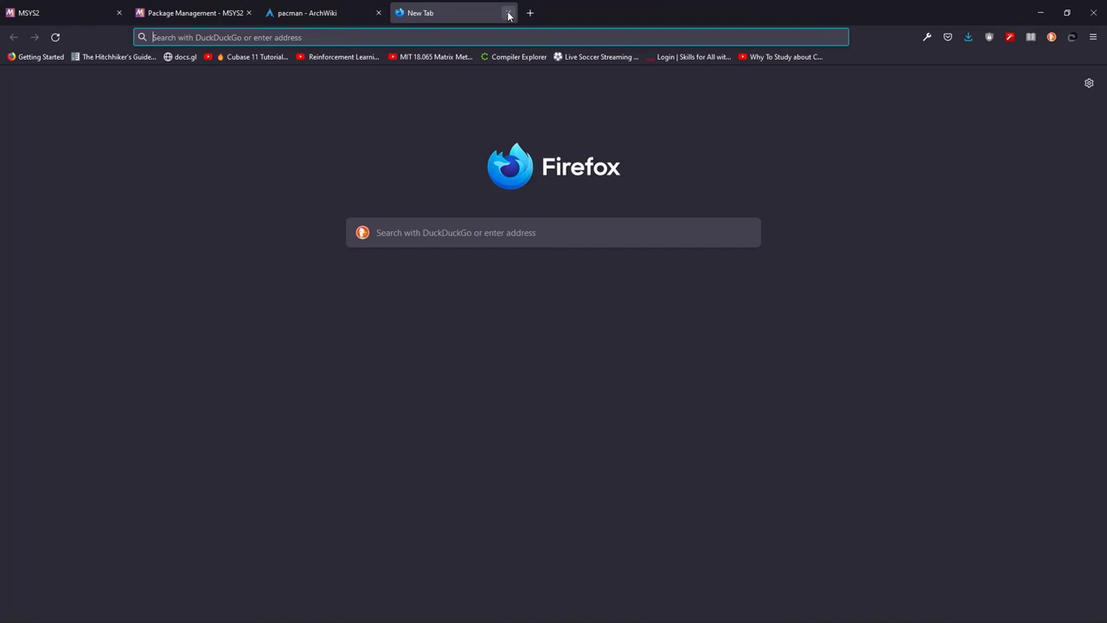
pyautogui.click(508, 58)
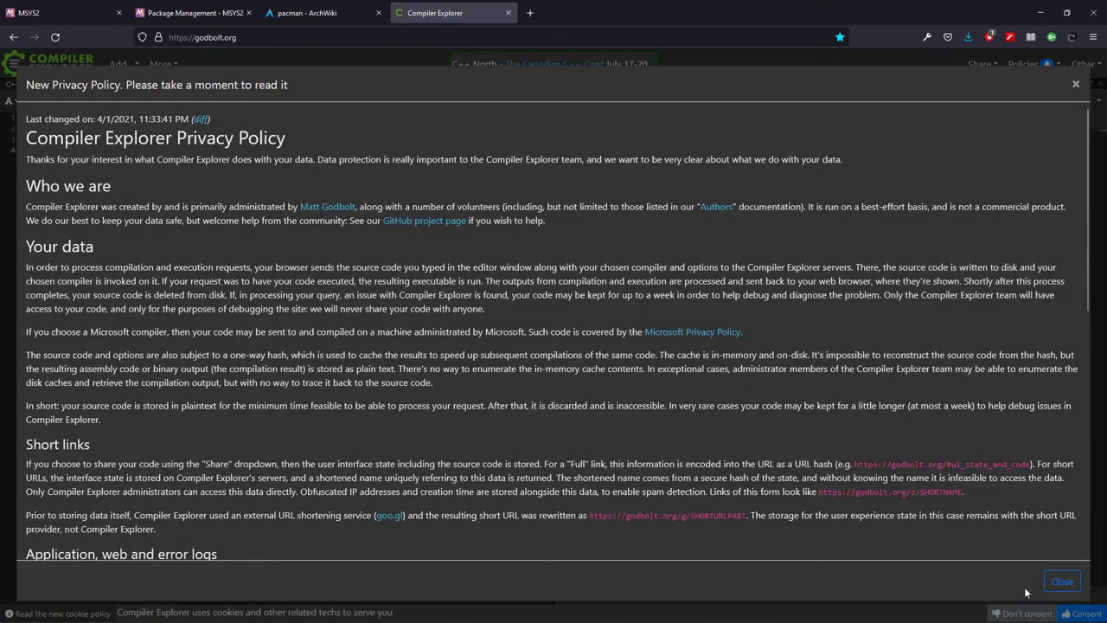
pyautogui.click(1062, 582)
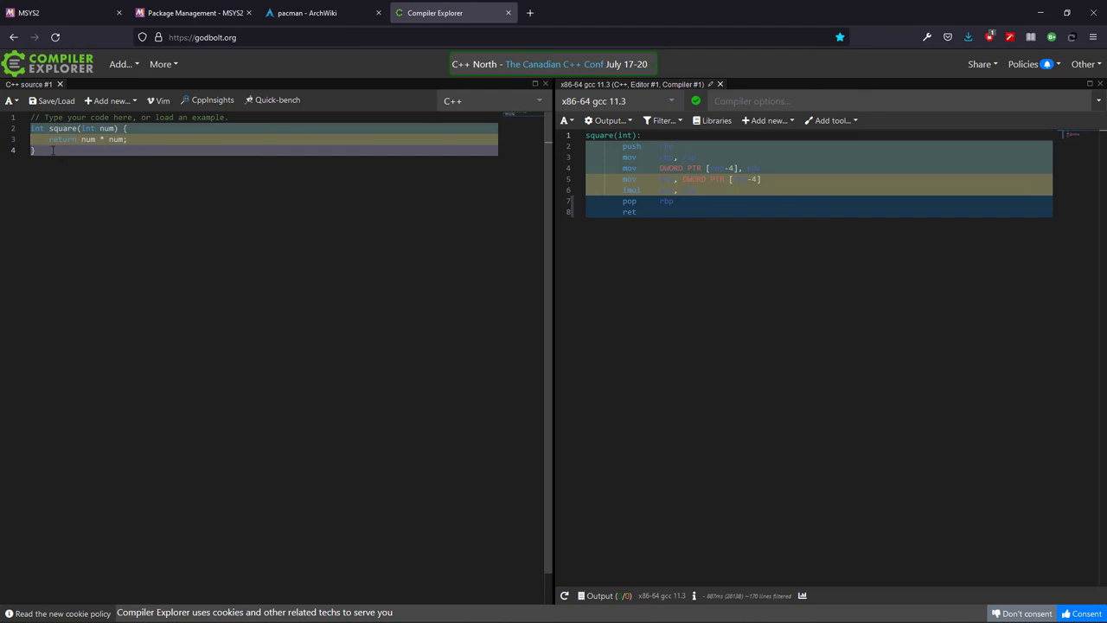
# - Select the sample square function in the C++ source and add a second source editor
pyautogui.moveTo(52, 150); pyautogui.dragTo(45, 113)
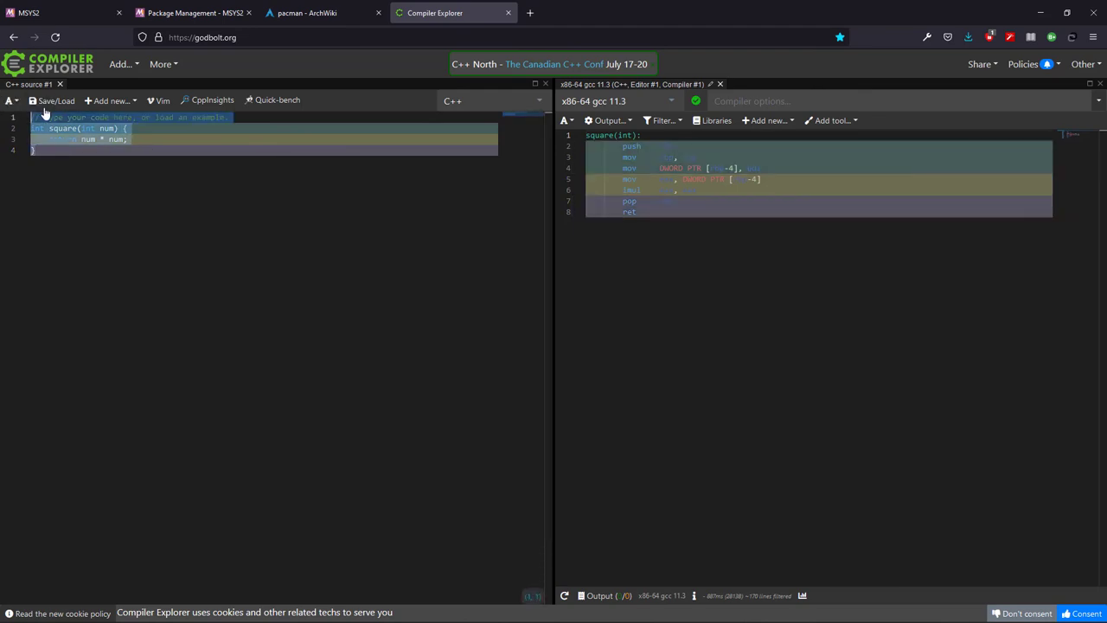
pyautogui.click(121, 101)
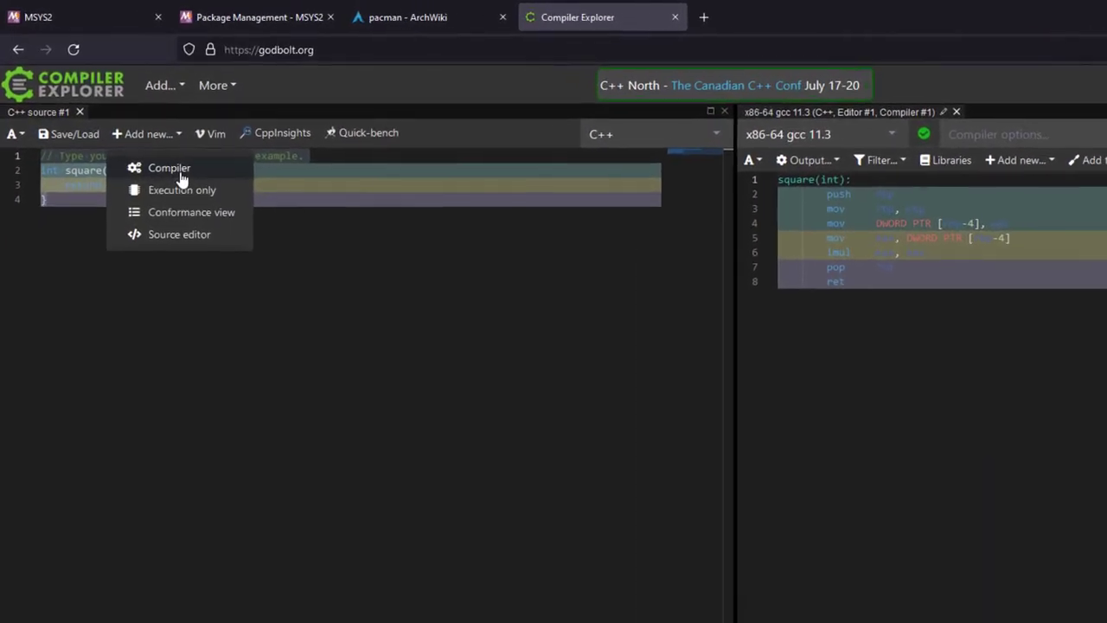
pyautogui.click(178, 235)
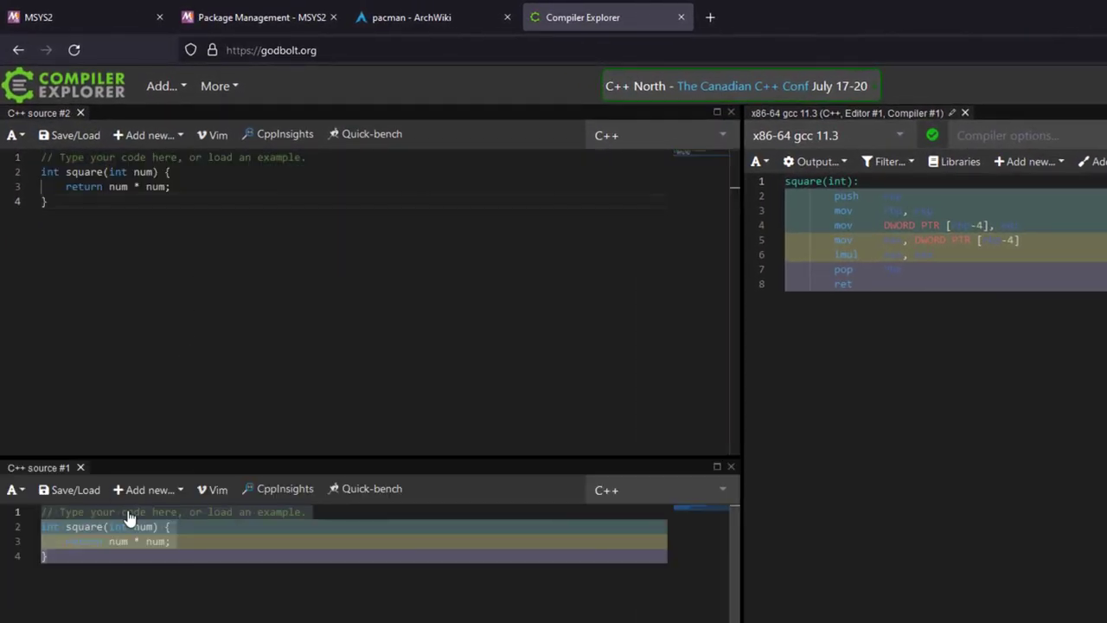
# - Switch the first source editor's language to C and replace its sample code with a stdio.h main function that prints "hello world" and returns 0
pyautogui.click(728, 492)
pyautogui.click(611, 614)
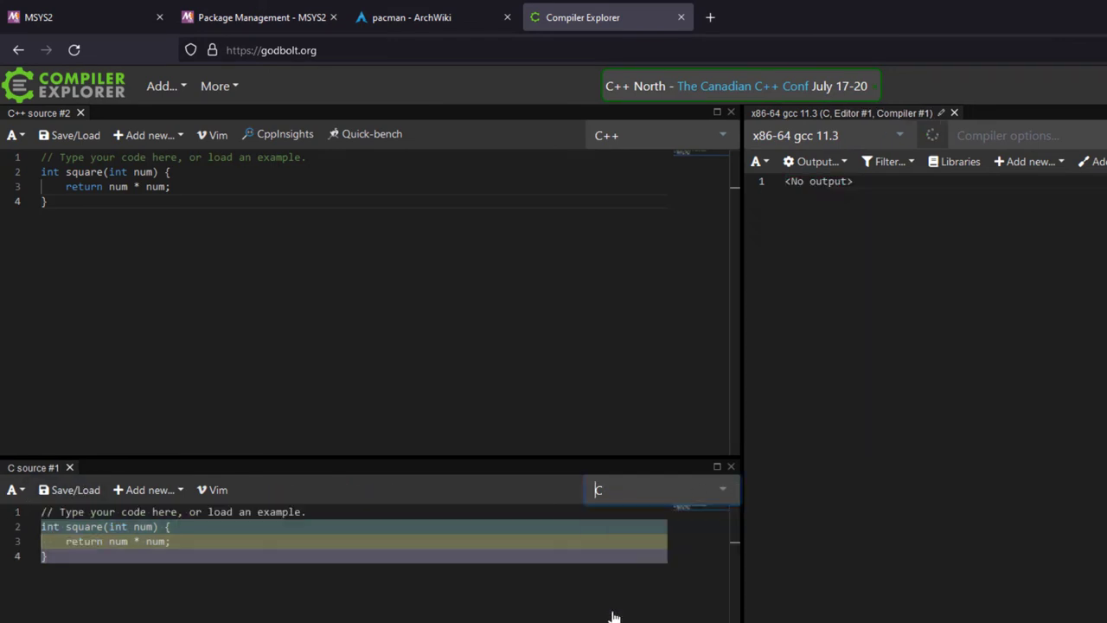
pyautogui.moveTo(612, 616); pyautogui.dragTo(4, 468)
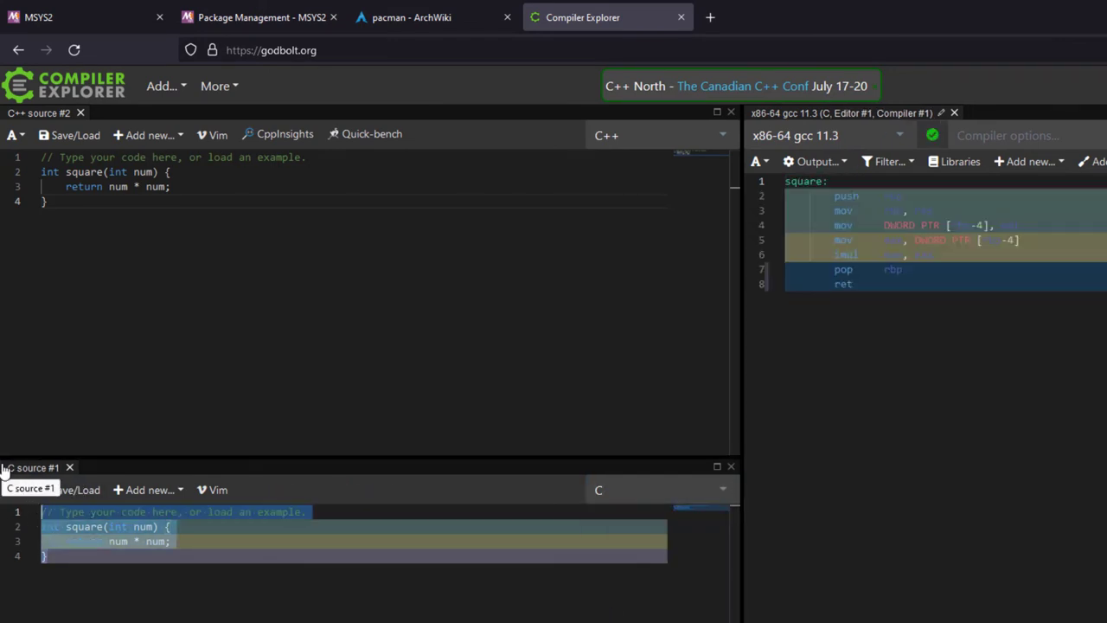
pyautogui.press('BackSpace')
pyautogui.write('#include<stdio.h>  int main() { printf("hello world  \\n"); return 0; }')
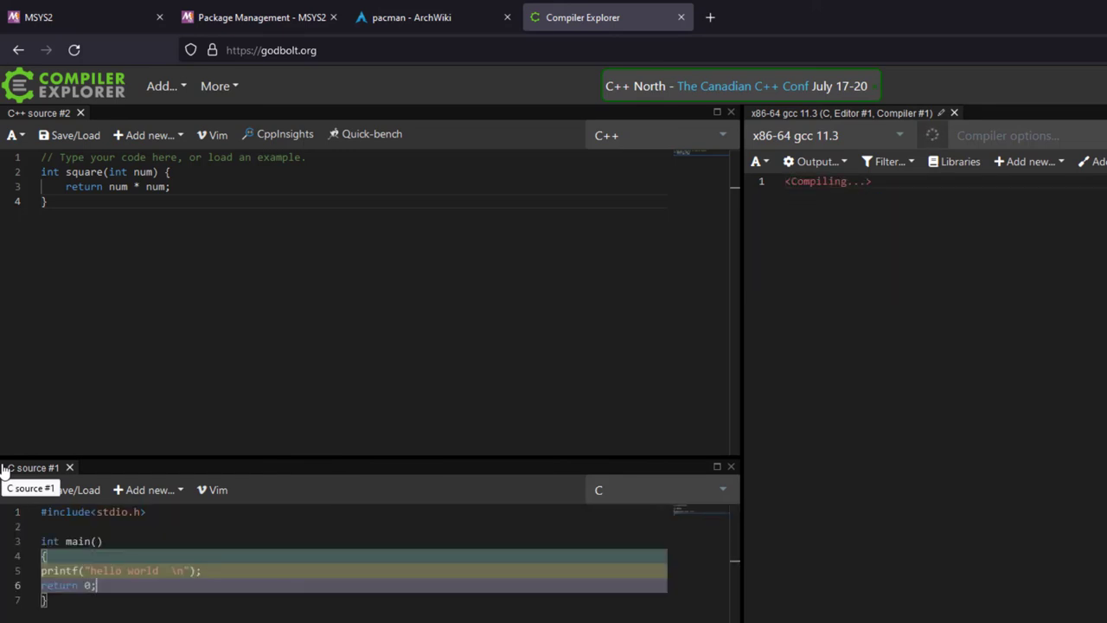
# - Add an execution pane for the C program from the gcc compiler pane and set its compiler to x86-64 clang 14.0.0
pyautogui.click(1029, 160)
pyautogui.click(973, 215)
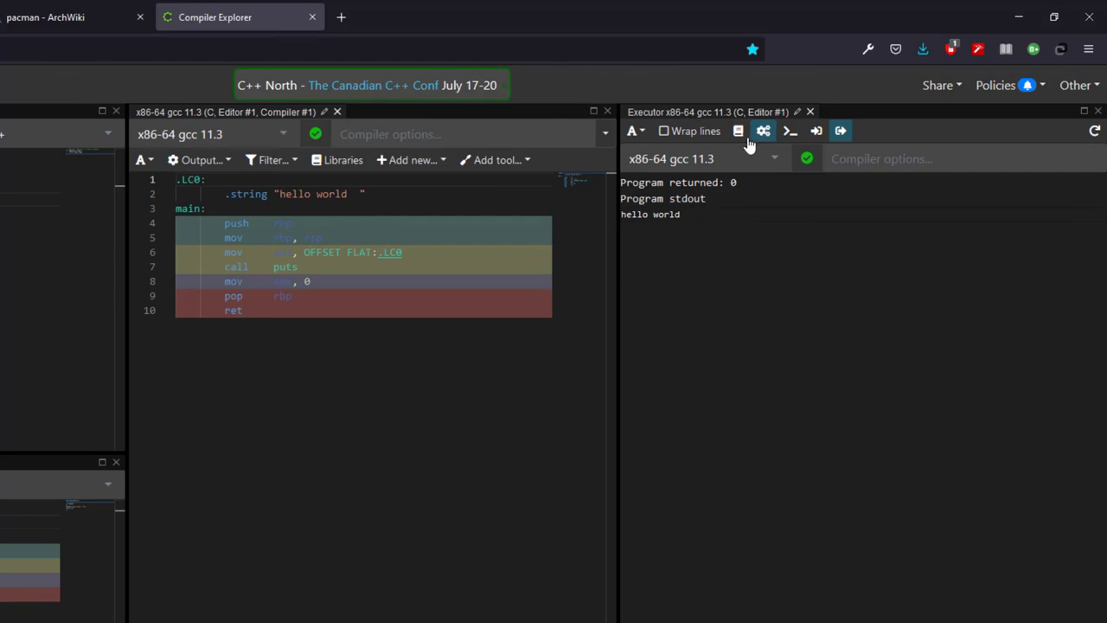
pyautogui.click(770, 165)
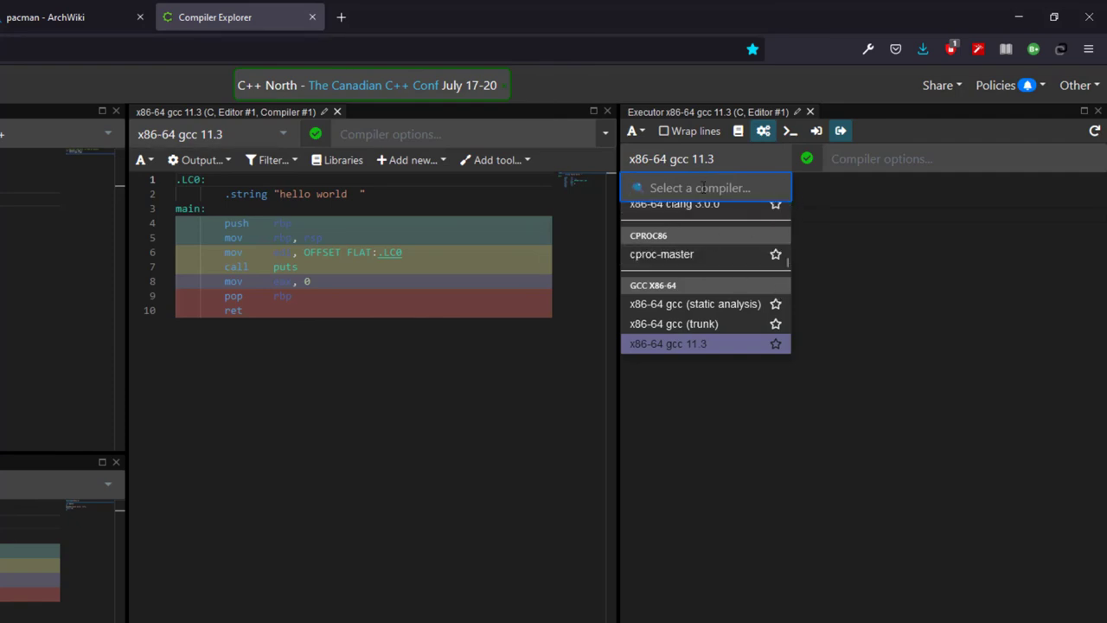
pyautogui.write('clang')
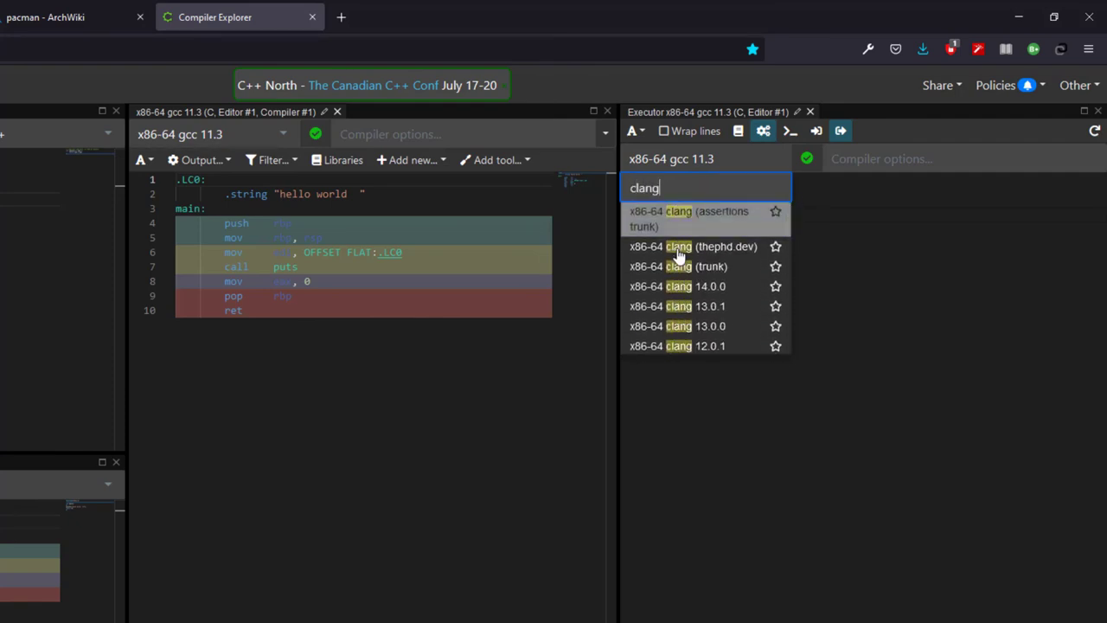
pyautogui.click(685, 288)
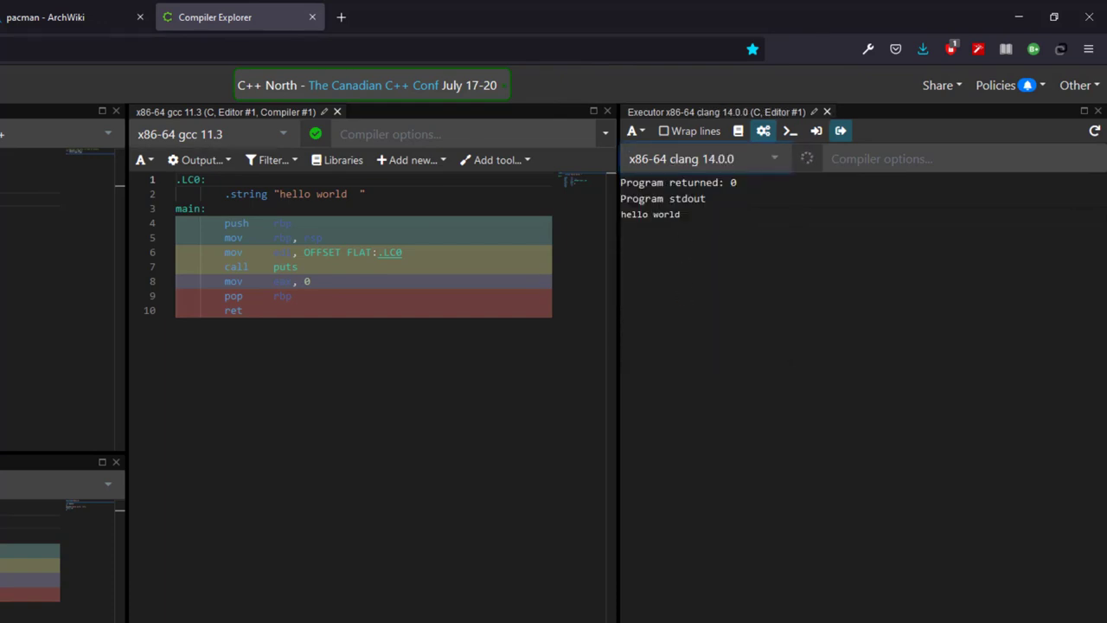
# - Close the second source editor holding the C++ sample and place the cursor after the closing brace of the C program
pyautogui.press('Tab')
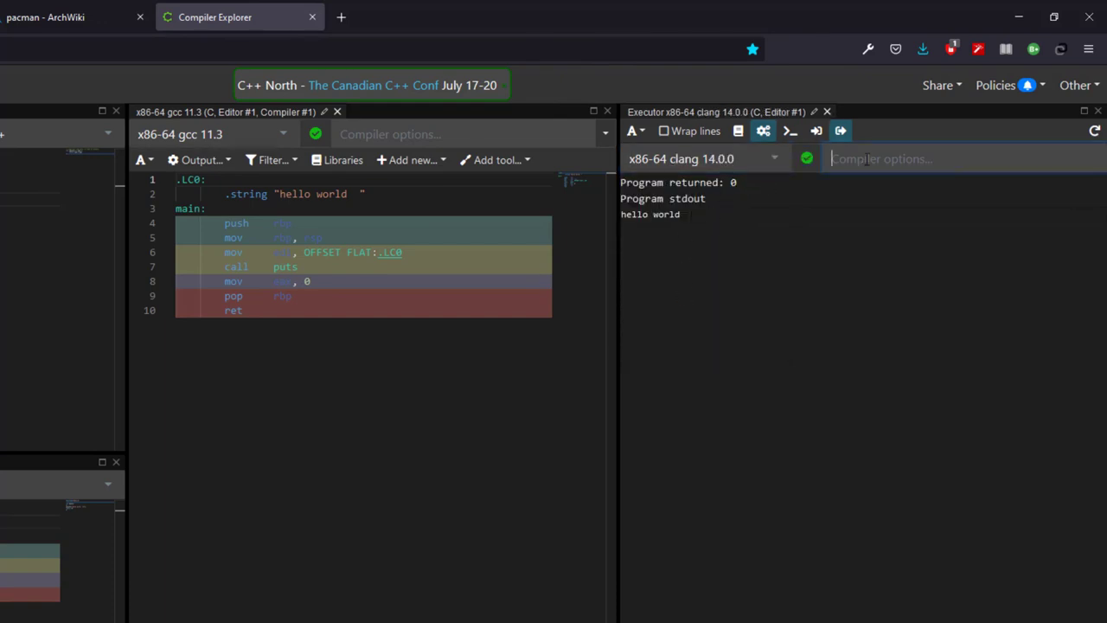
pyautogui.click(692, 215)
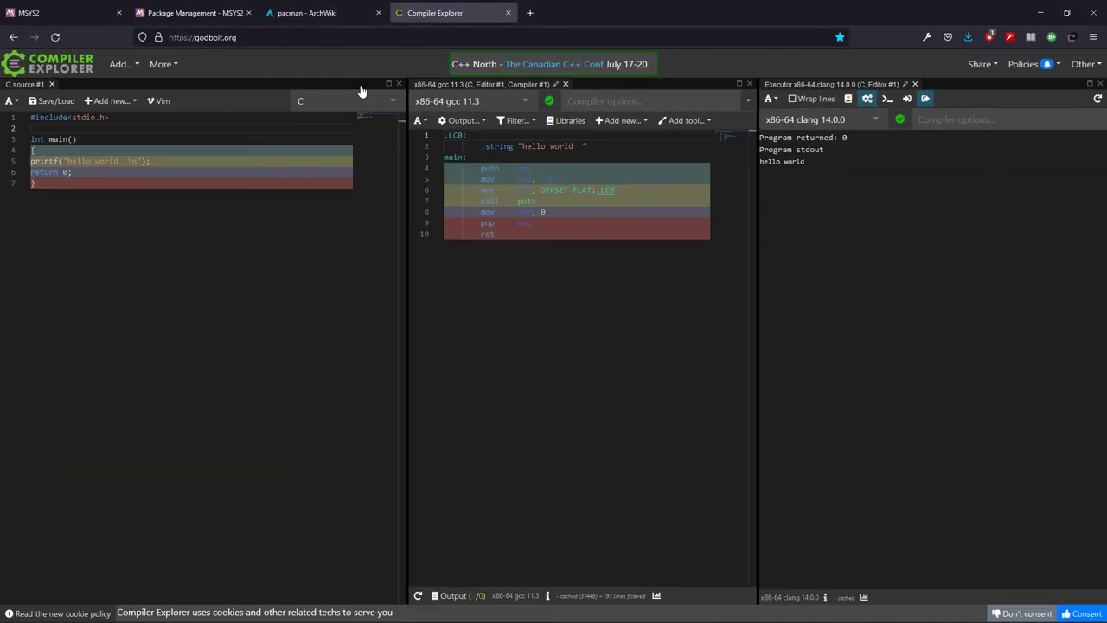
pyautogui.click(54, 197)
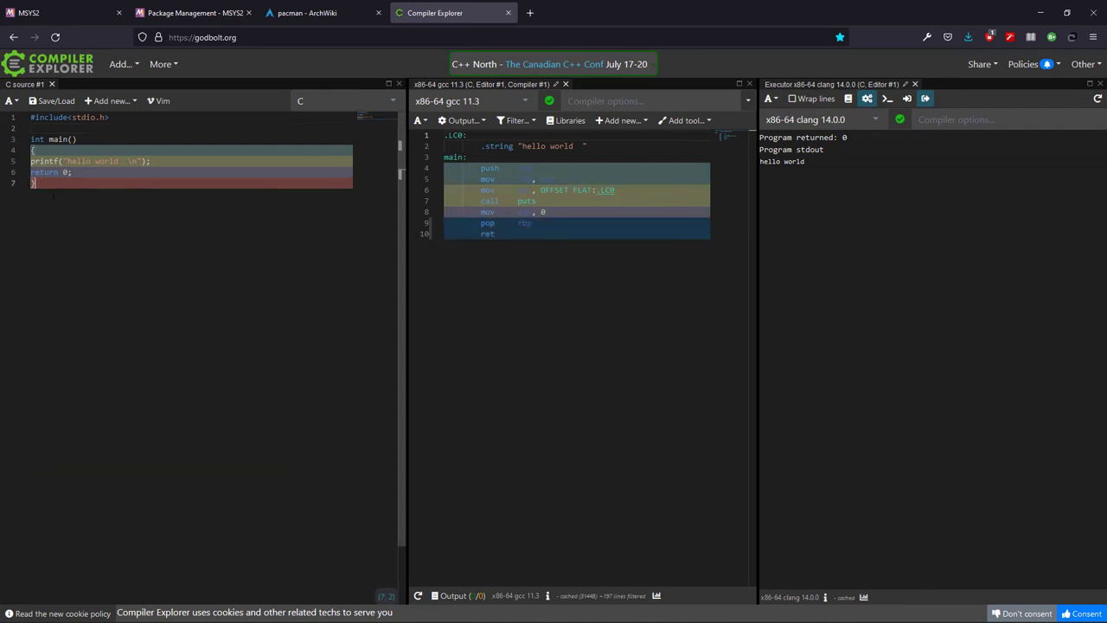